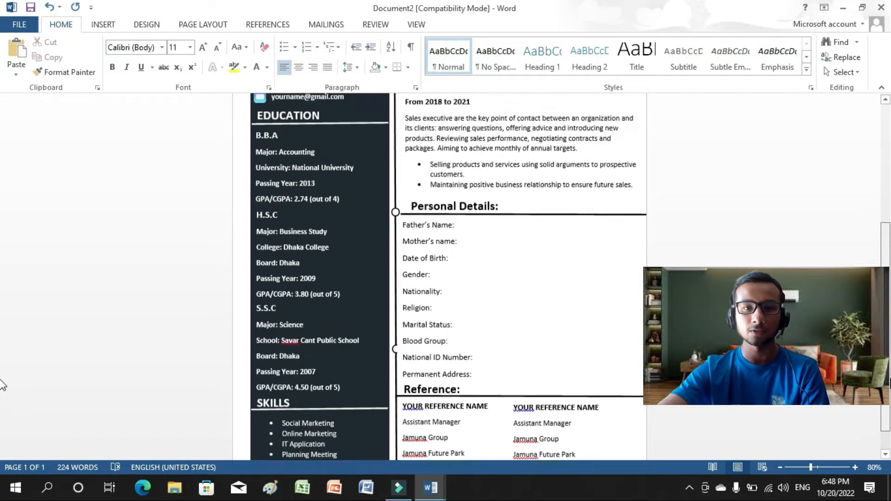
Scroll through the finished sample resume to preview its layout.
scroll(2, 349, "up", 3)
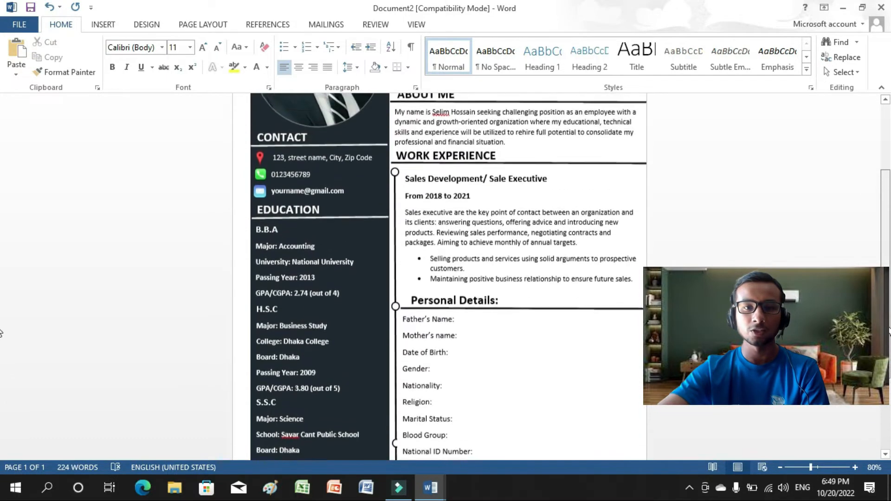
scroll(889, 301, "up", 3)
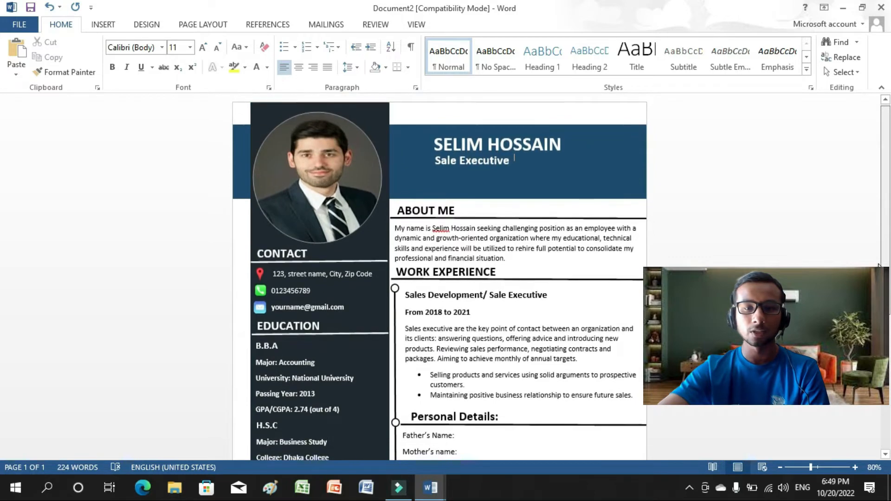
scroll(882, 264, "down", 2)
scroll(448, 277, "down", 4)
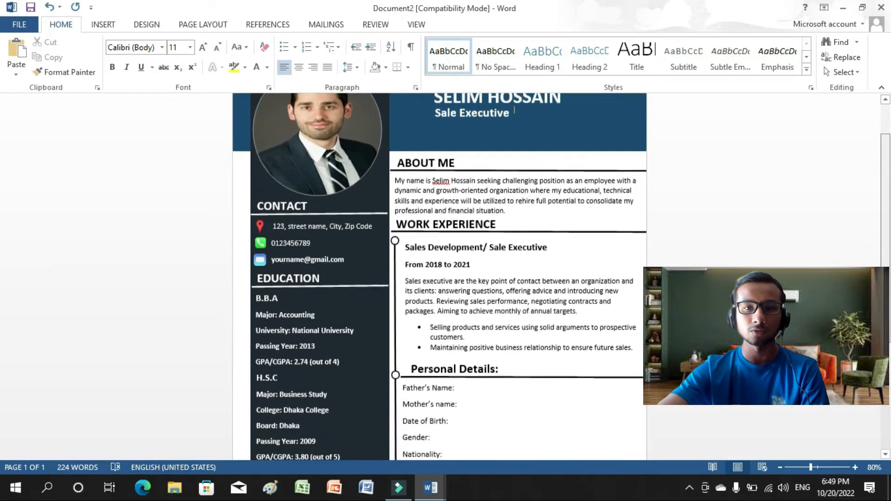
scroll(448, 277, "down", 4)
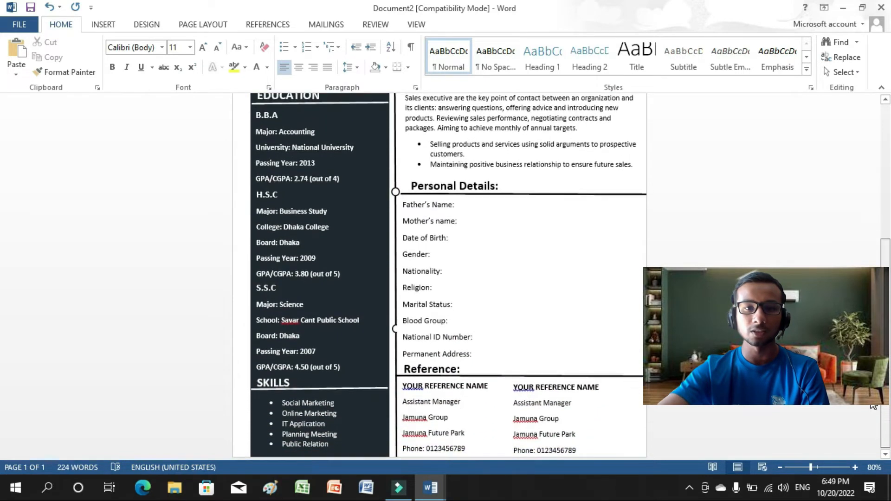
scroll(448, 276, "up", 2)
scroll(449, 277, "up", 5)
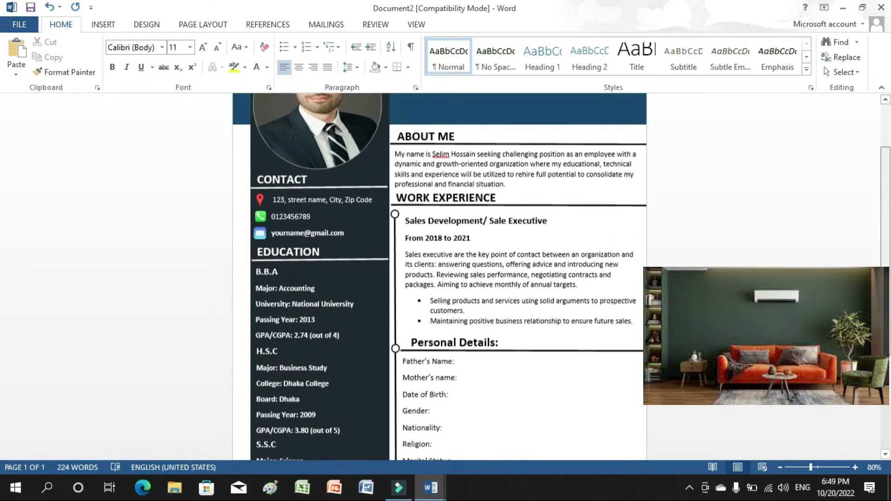
scroll(875, 297, "up", 4)
scroll(875, 274, "up", 1)
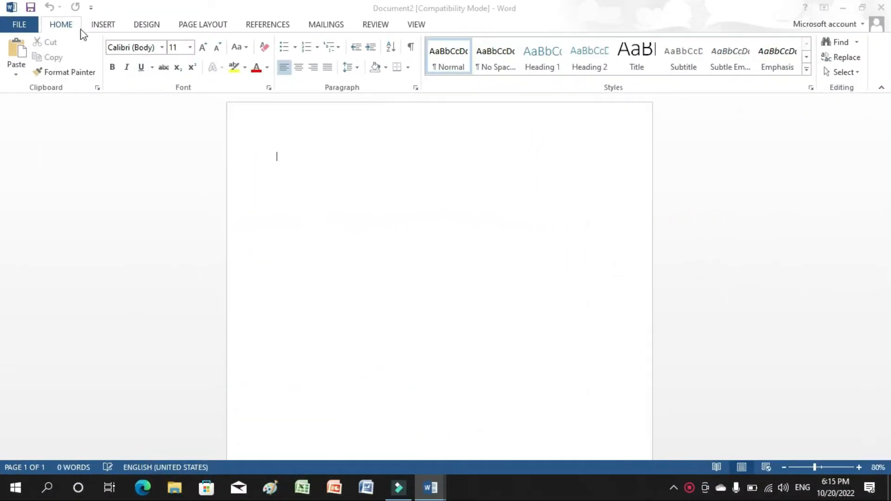
Set the blank document's page size to A4.
left_click(184, 31)
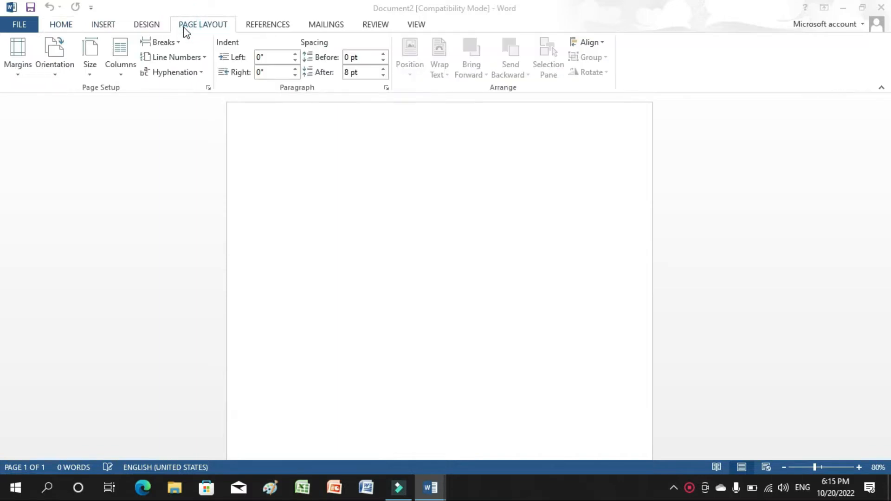
left_click(85, 56)
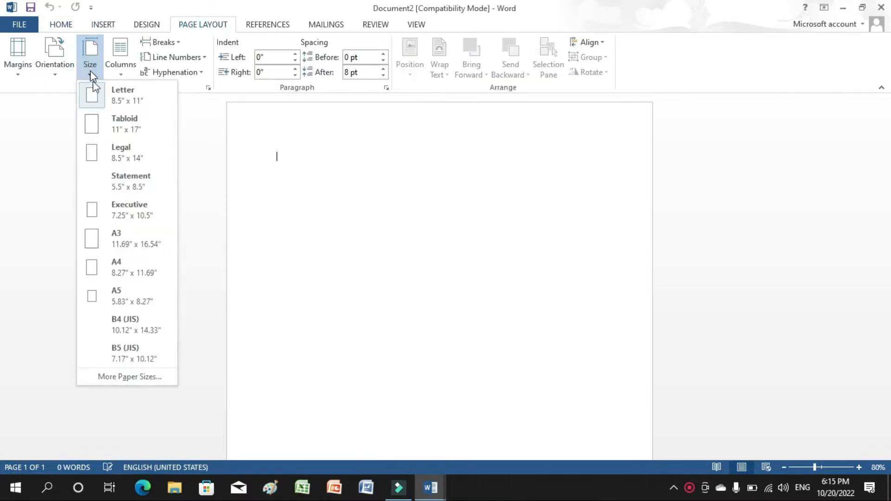
left_click(93, 268)
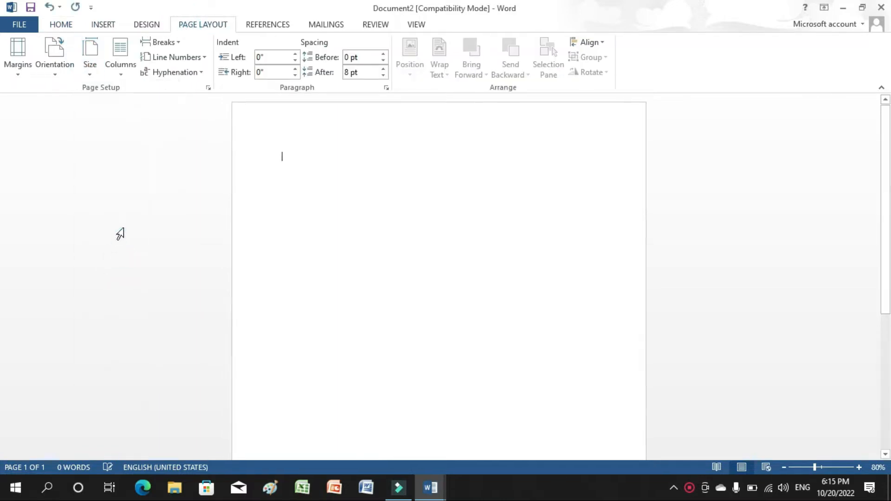
Draw a tall rectangle down the page's left side and a wide rectangle across the top.
left_click(95, 24)
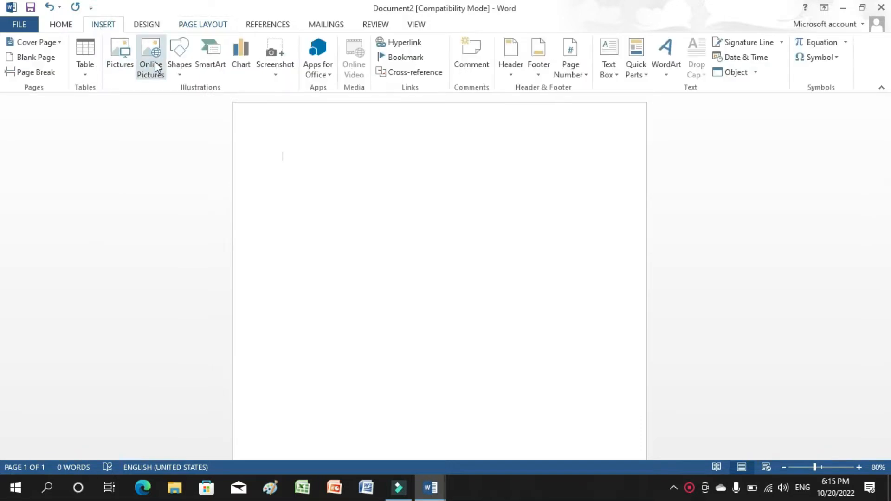
left_click(177, 66)
left_click(206, 104)
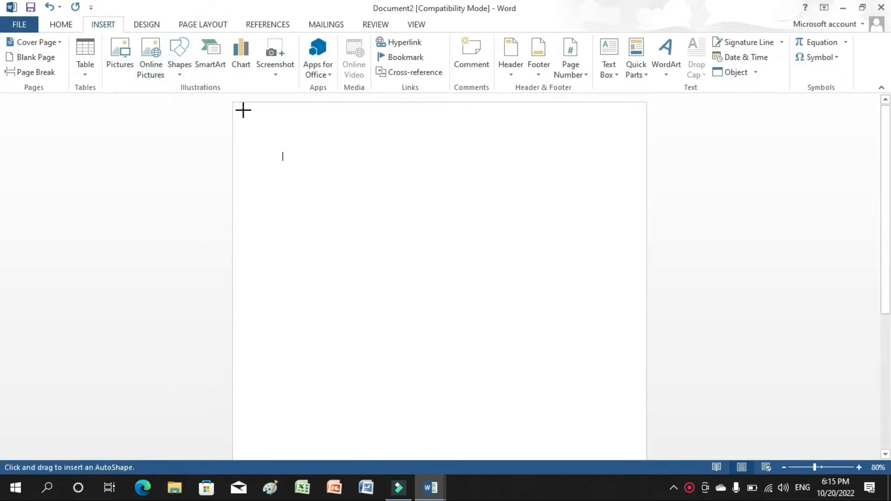
mouse_move(232, 102)
left_mouse_down()
mouse_move(378, 470)
mouse_move(388, 459)
mouse_move(376, 433)
mouse_move(371, 450)
left_mouse_up()
left_click_drag(890, 322, 887, 163)
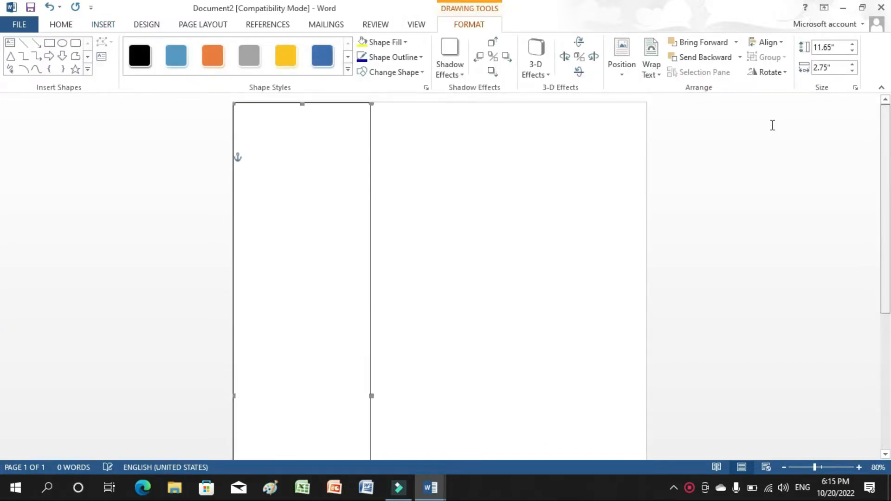
left_click(49, 43)
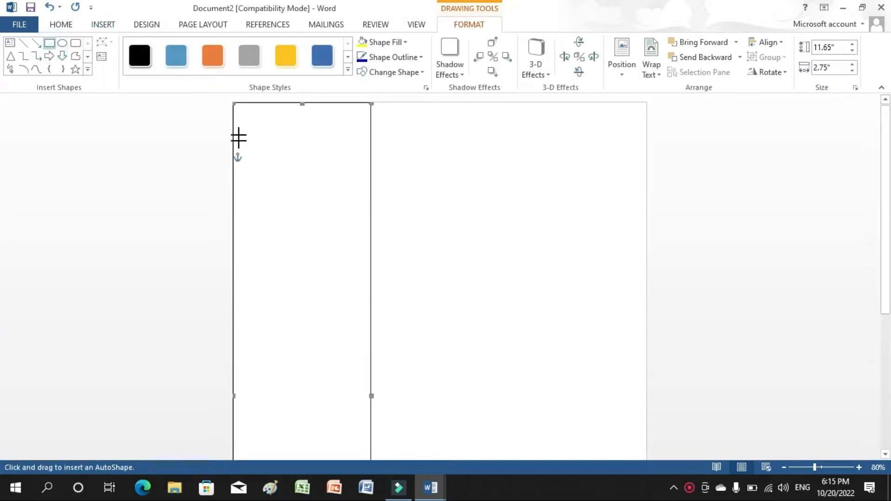
left_click_drag(233, 125, 637, 198)
Send the wide top rectangle behind the tall one and nudge the tall rectangle right.
left_click(696, 57)
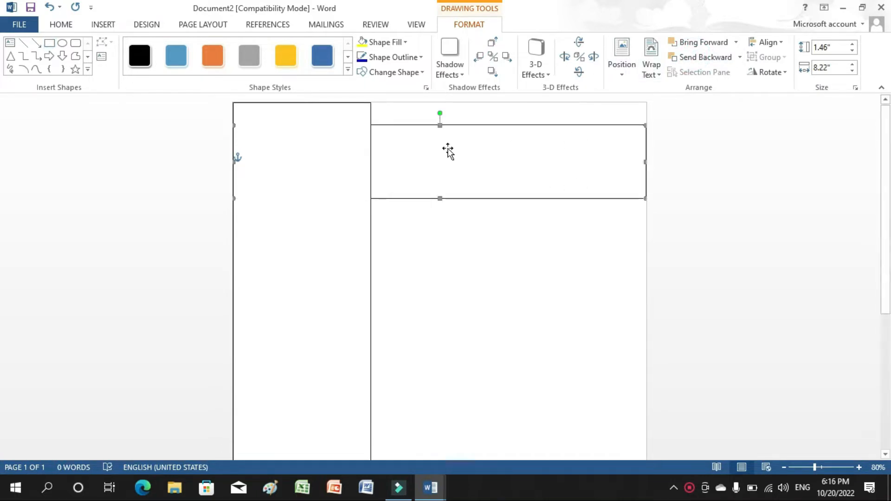
left_click(332, 166)
key("Right")
key("Right")
key("Right")
key("Right")
left_click(333, 167)
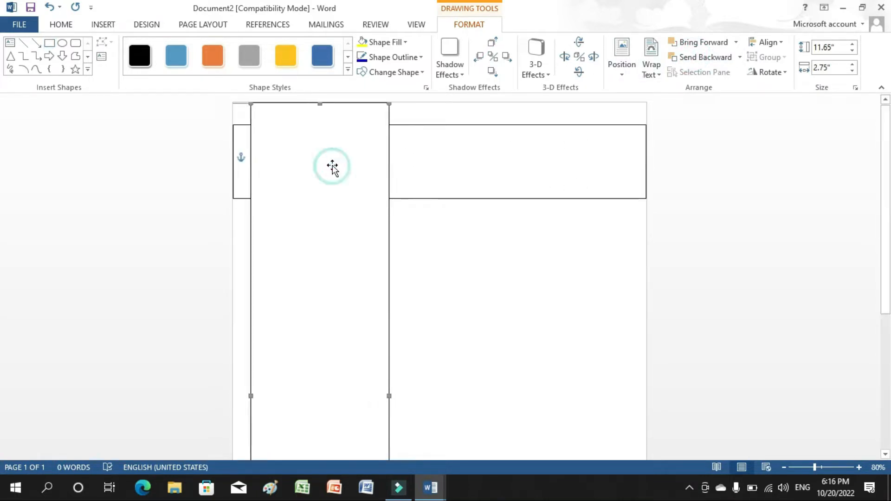
Give the tall left rectangle a dark charcoal fill and set its outline colour.
left_click(386, 42)
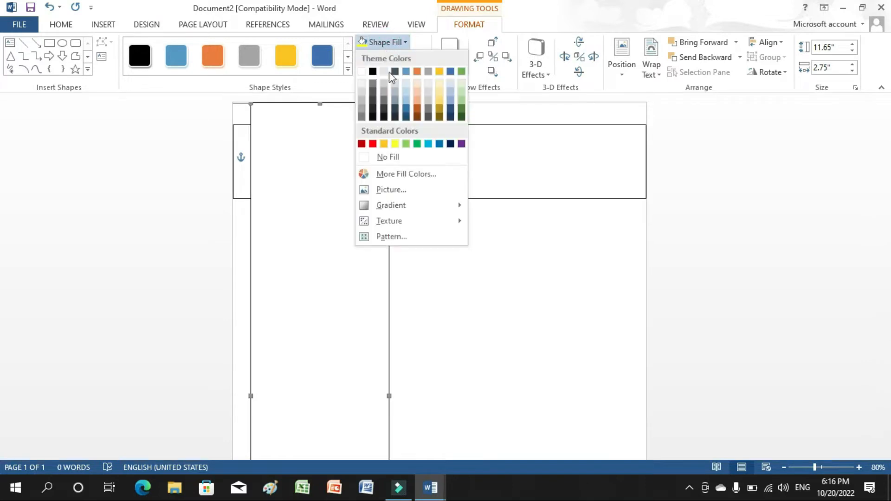
left_click(395, 117)
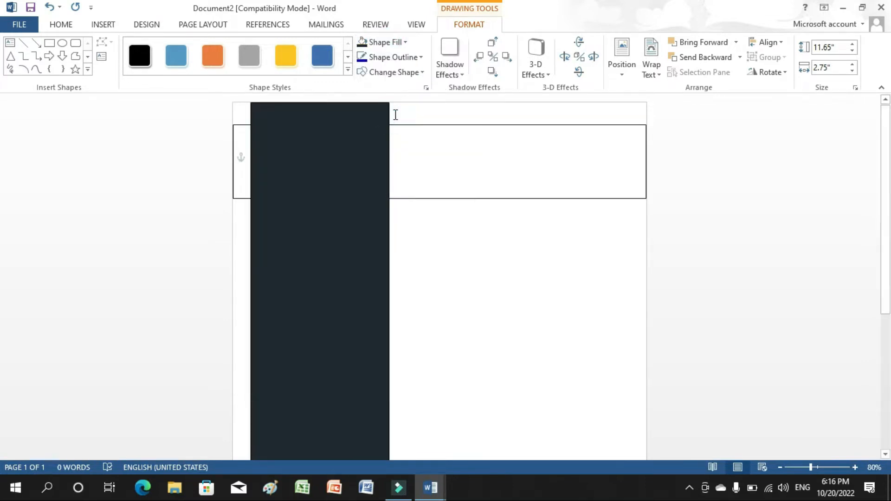
left_click(383, 57)
left_click(394, 131)
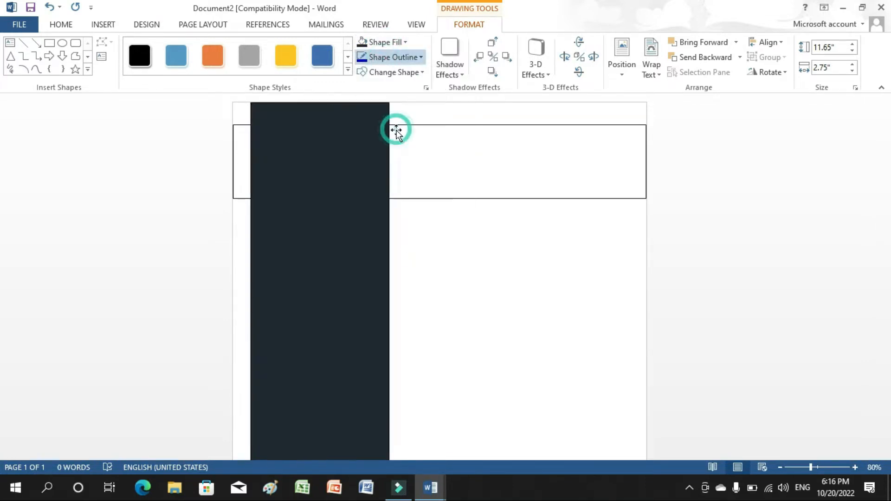
Give the wide top rectangle a dark blue fill and set its outline colour.
left_click(404, 143)
left_click(384, 42)
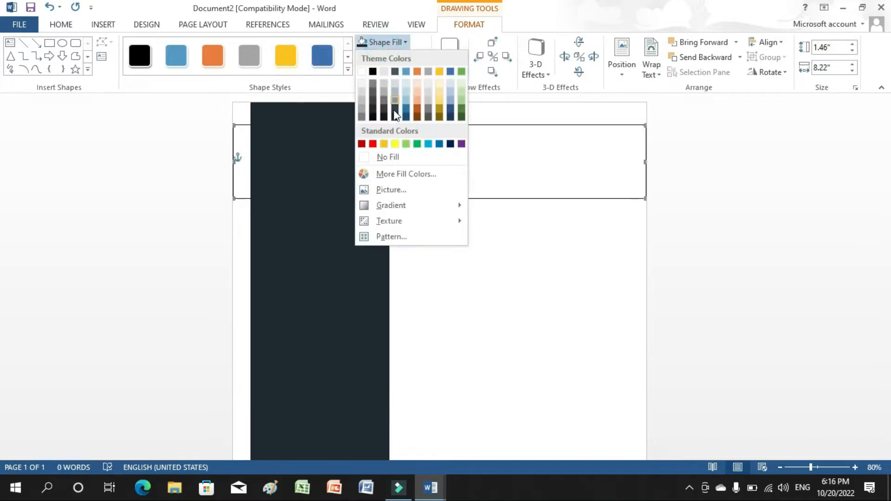
left_click(406, 117)
left_click(388, 56)
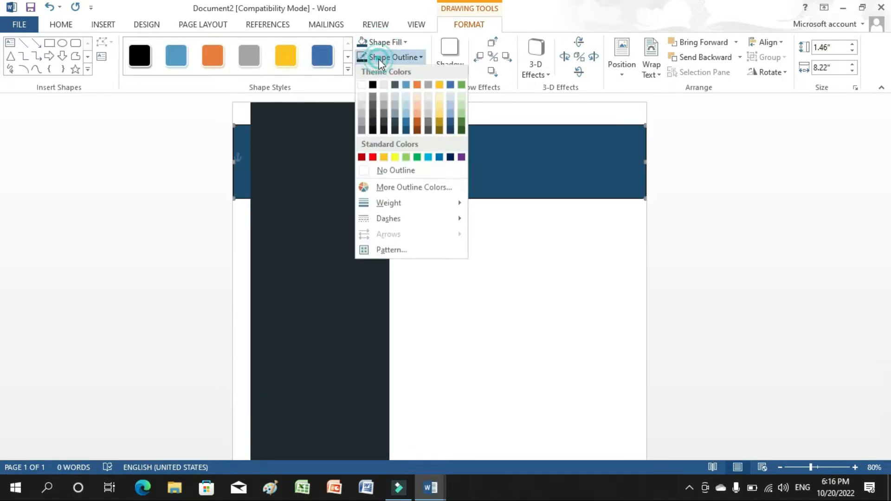
left_click(404, 131)
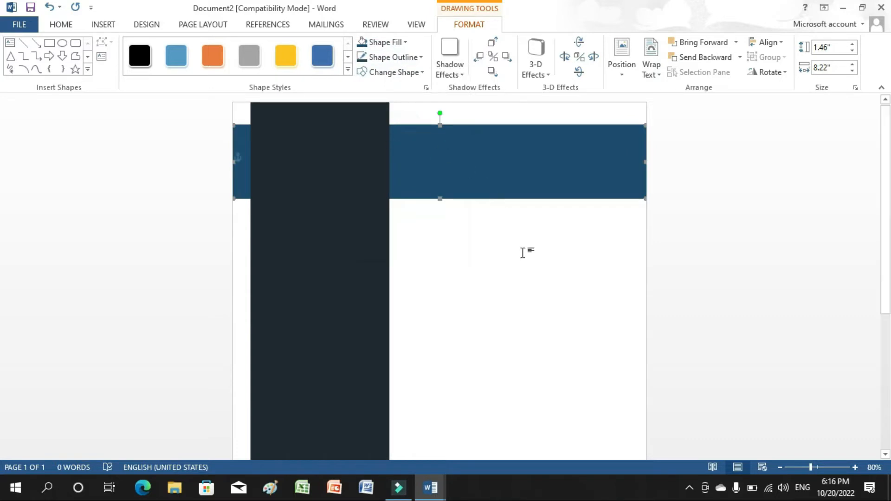
left_click(523, 253)
left_click(103, 24)
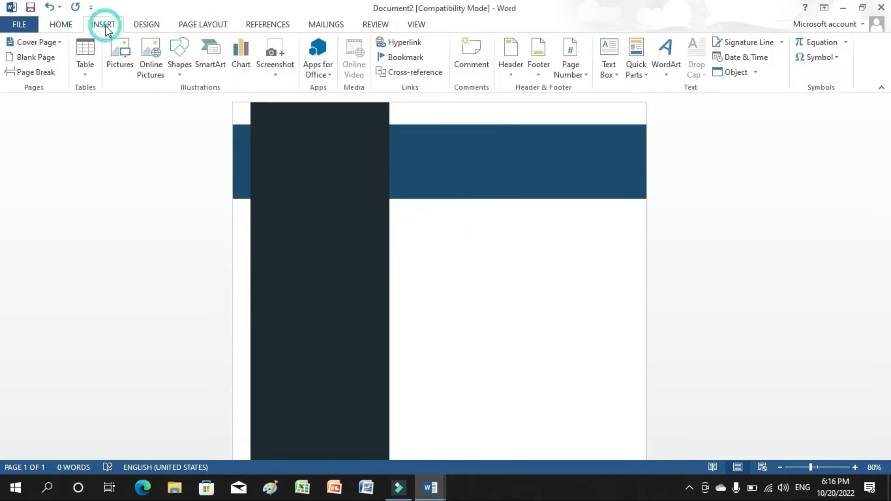
Draw a circle at the top of the dark sidebar and set its outline colour.
left_click(180, 69)
left_click(226, 104)
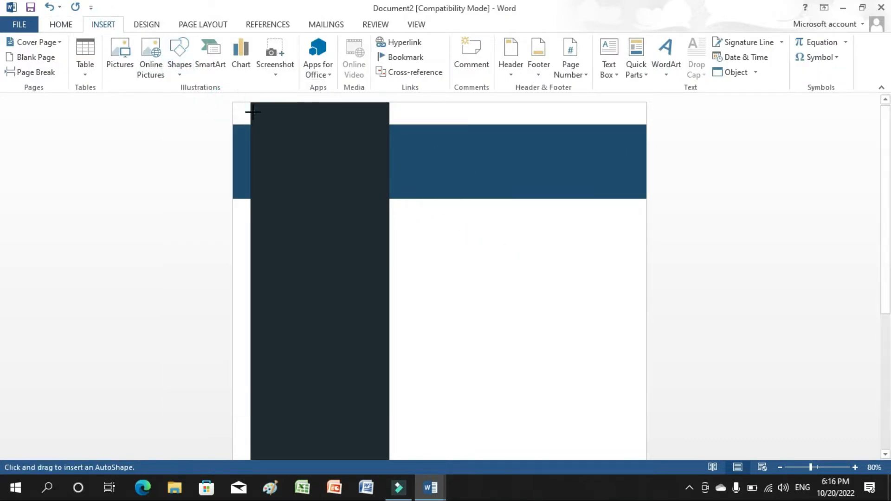
left_click_drag(253, 113, 382, 243)
left_click(376, 60)
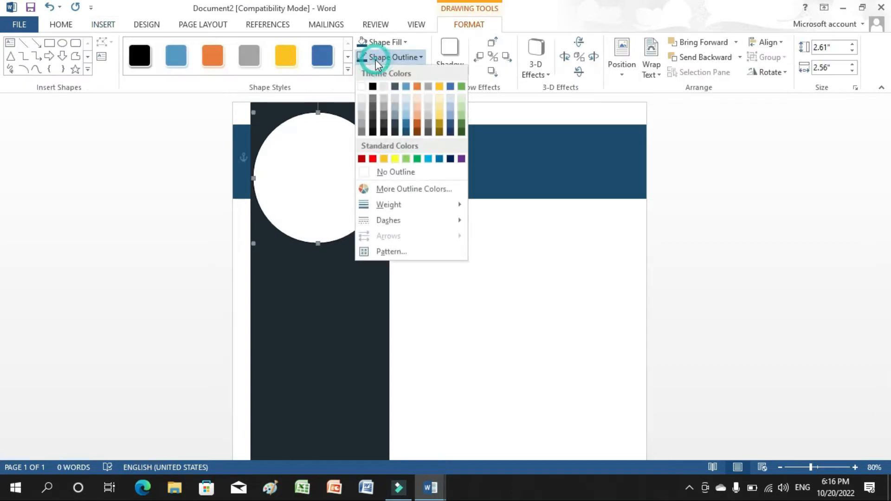
left_click(361, 125)
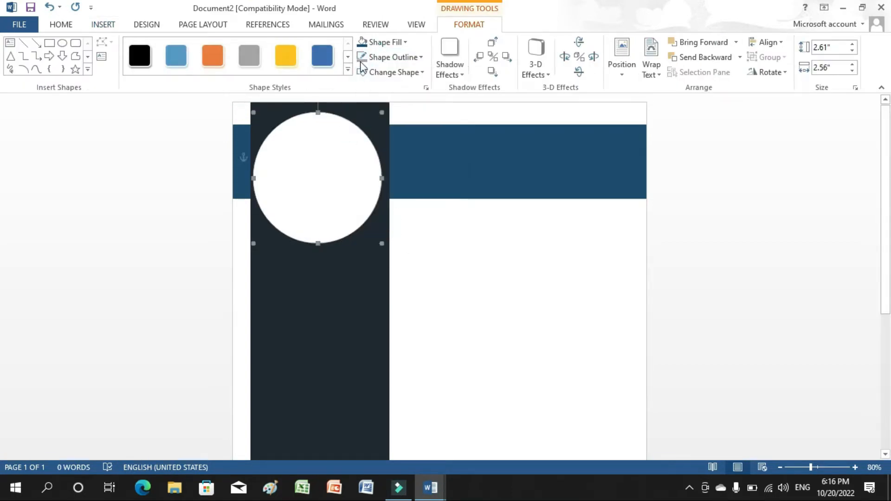
Fill the circle with the portrait picture 'images (1)' from the computer.
left_click(373, 42)
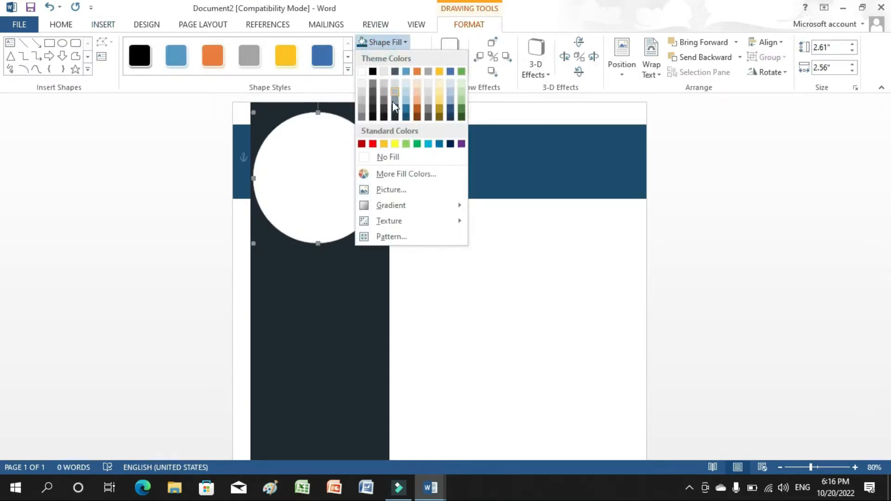
left_click(394, 190)
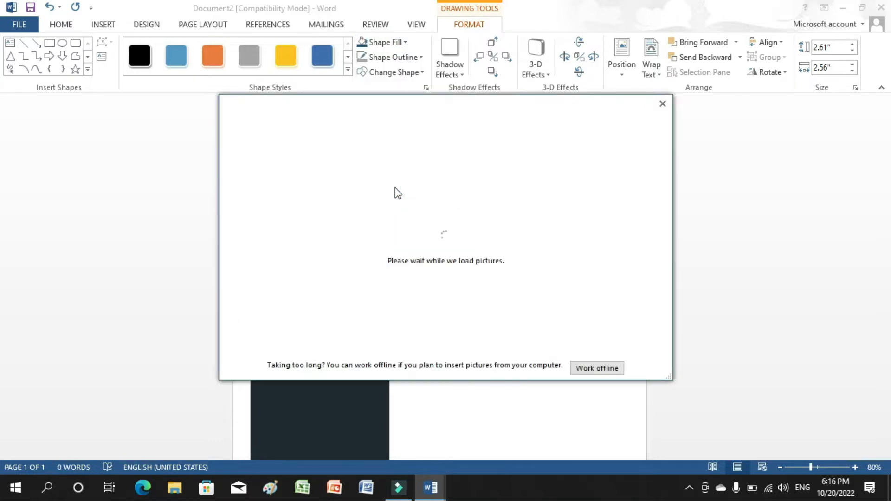
left_click(495, 180)
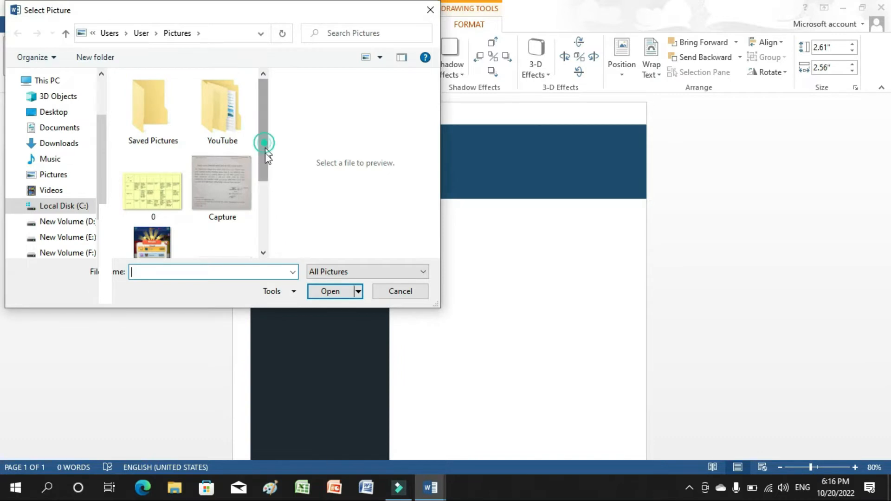
left_click_drag(264, 154, 271, 223)
left_click(228, 215)
left_click(322, 292)
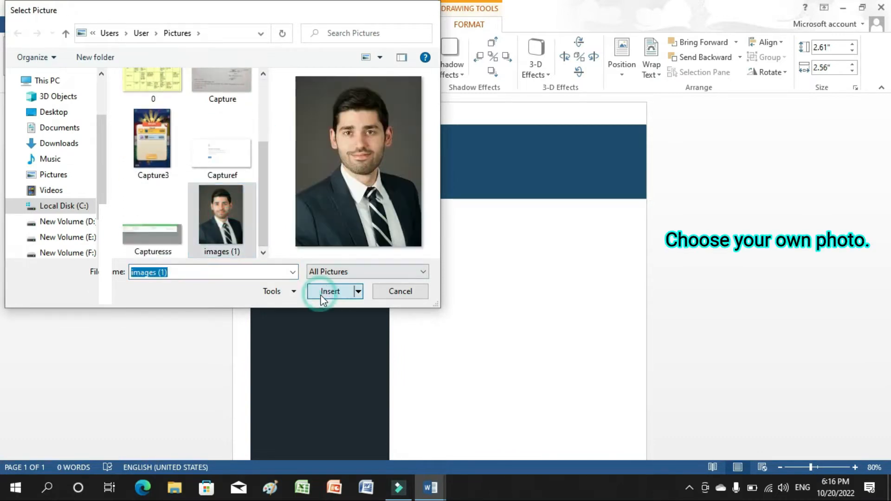
left_click(433, 257)
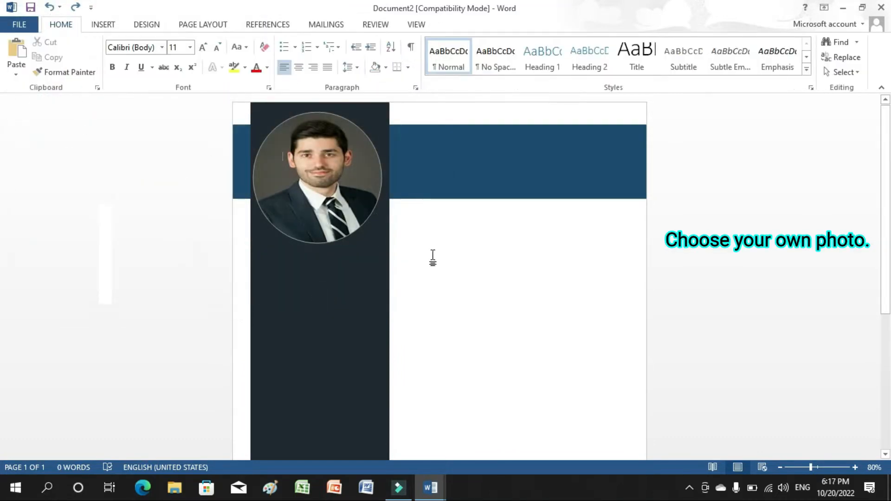
left_click(103, 24)
Draw a text box just below the photo containing the word CONTACT.
left_click(609, 73)
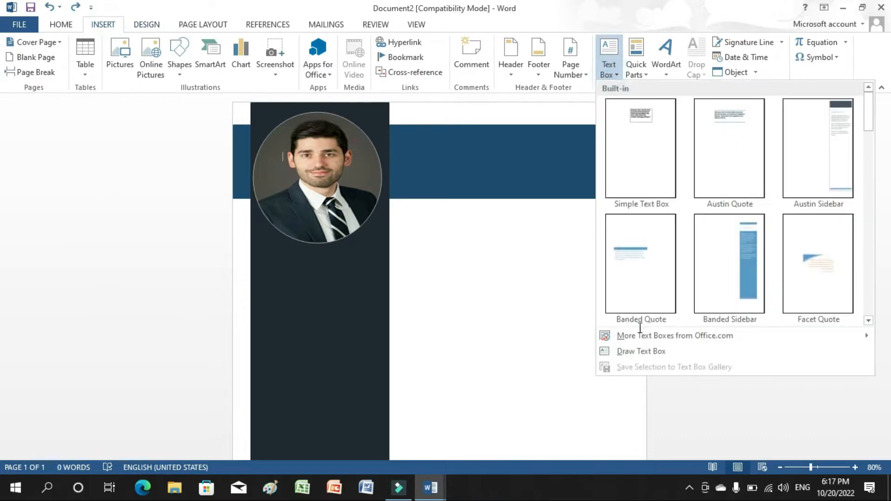
left_click(641, 352)
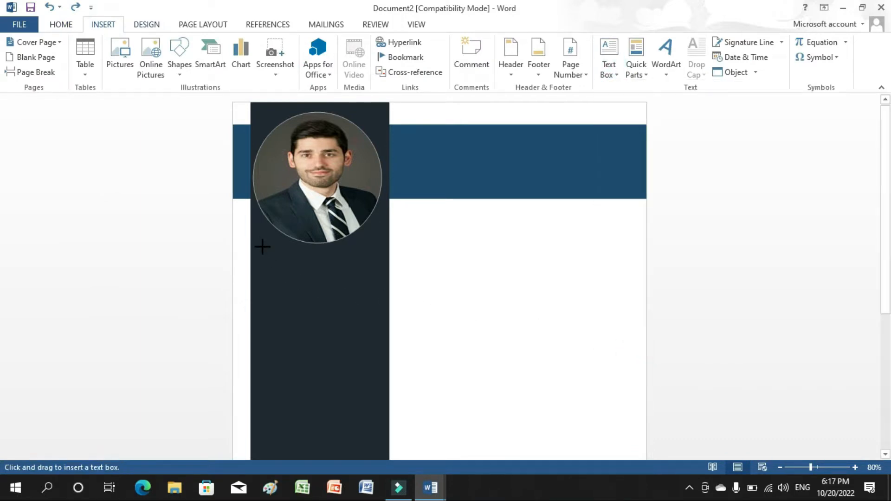
left_click_drag(263, 246, 342, 276)
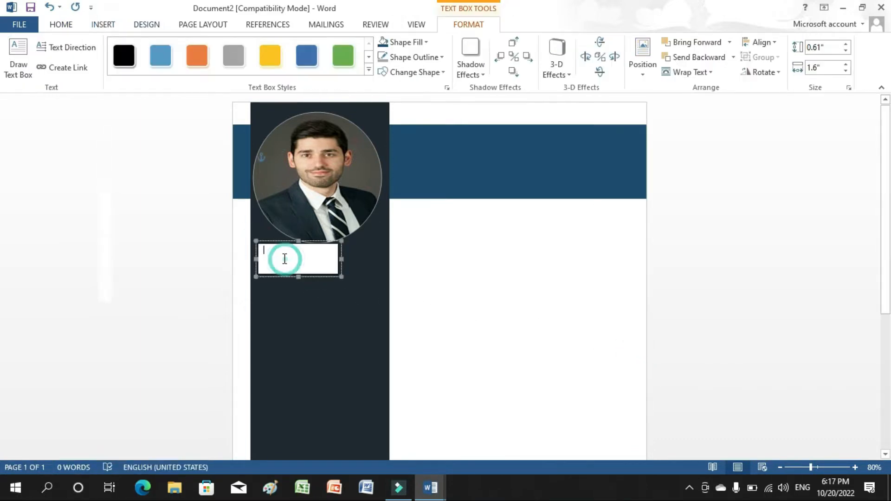
type("CONTACT")
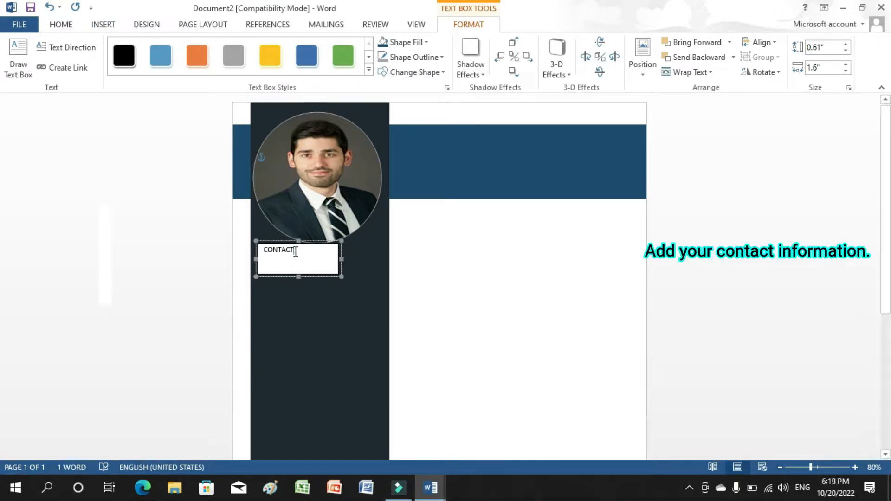
Format CONTACT as bold, 18 pt, white text.
left_click_drag(294, 251, 267, 251)
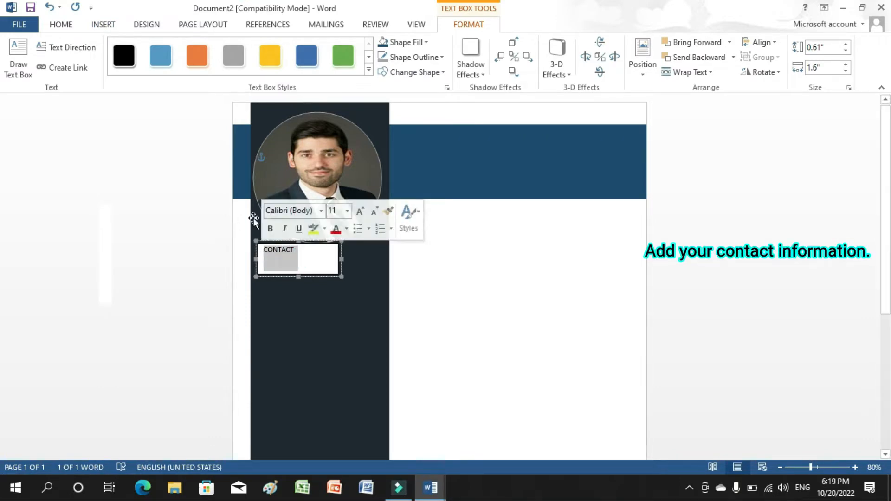
left_click(64, 26)
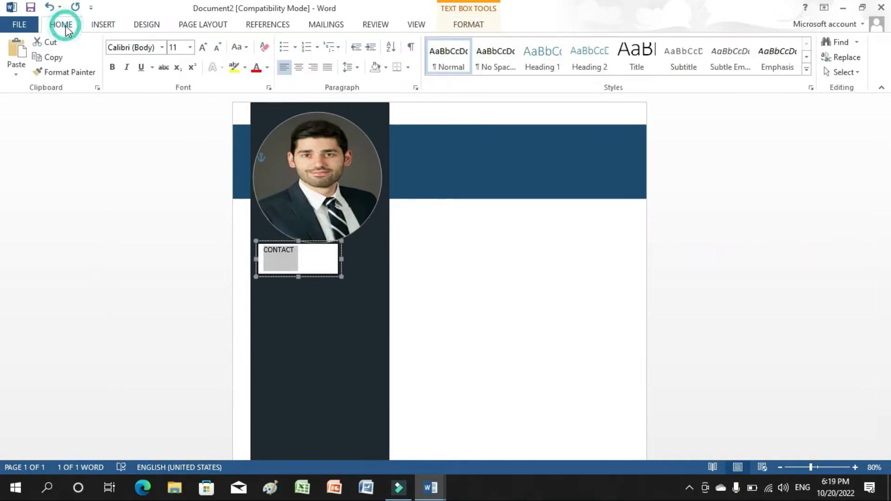
left_click(114, 70)
left_click(191, 48)
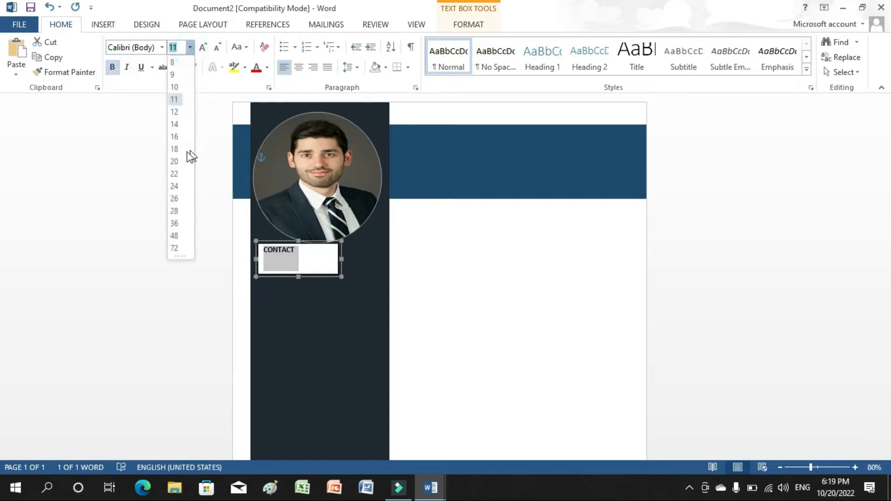
left_click(175, 149)
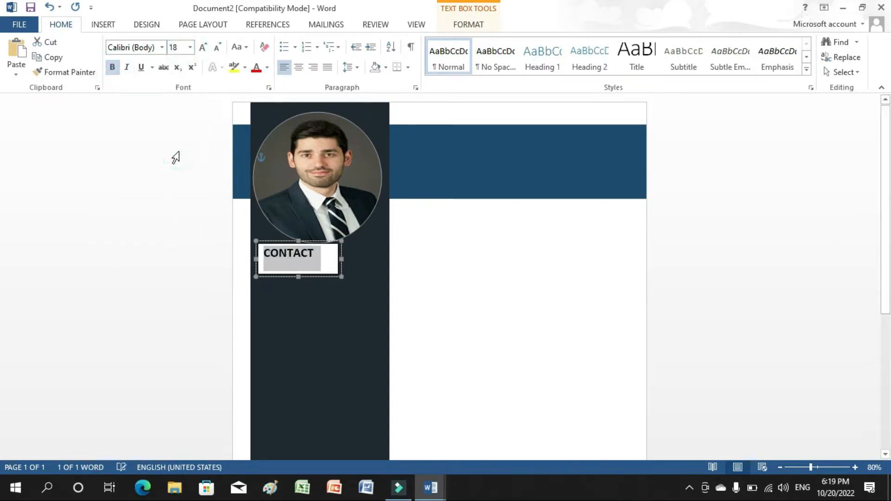
left_click(267, 67)
left_click(260, 113)
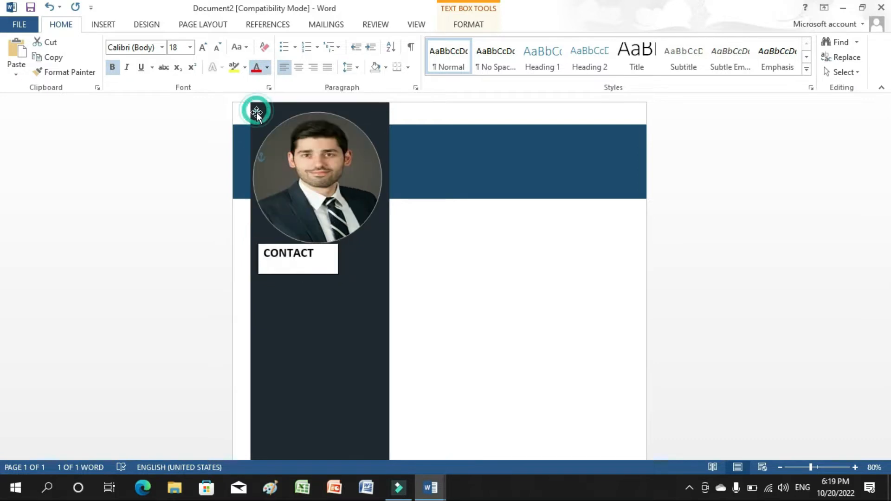
Give the CONTACT box a dark fill, no outline, and a 0.4-inch height.
double_click(316, 274)
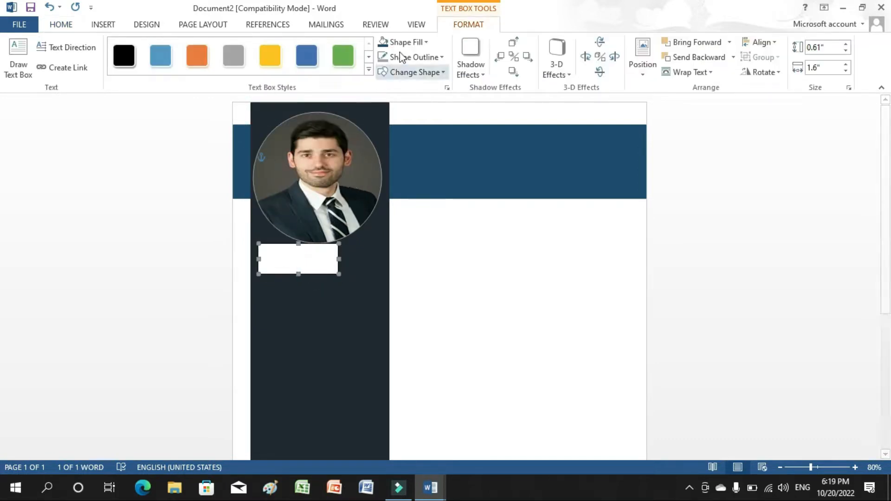
left_click(402, 44)
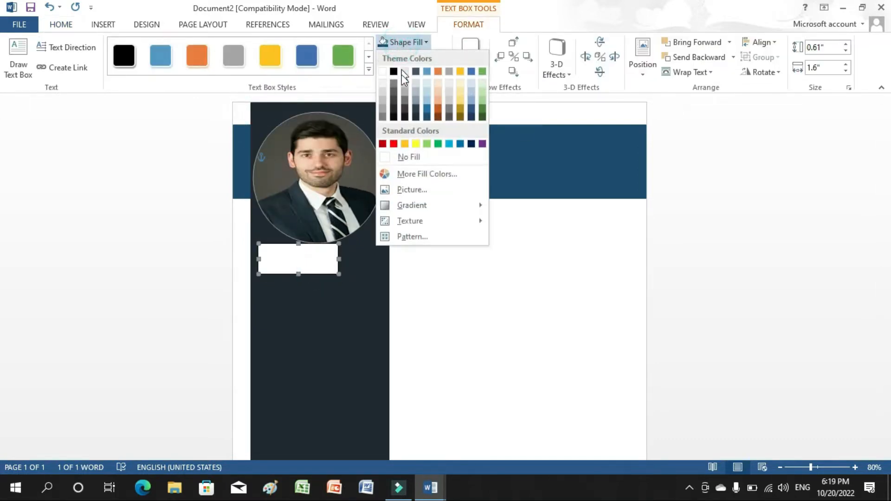
left_click(415, 117)
left_click(402, 56)
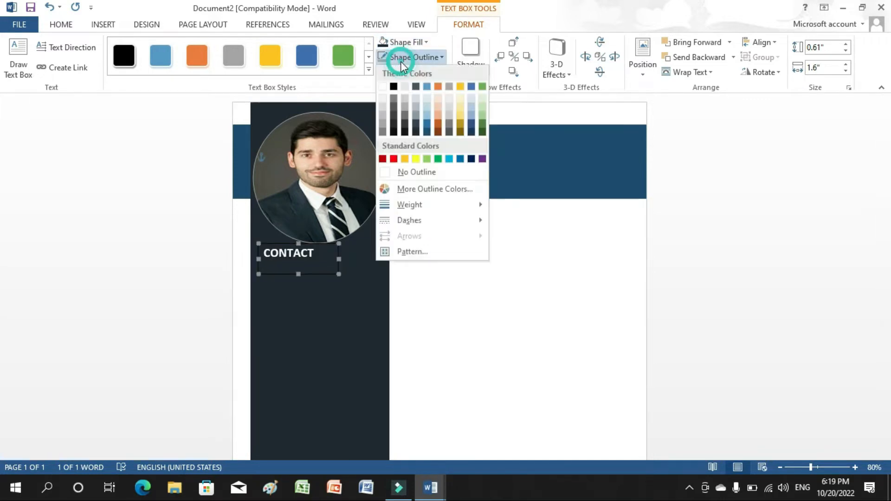
left_click(403, 170)
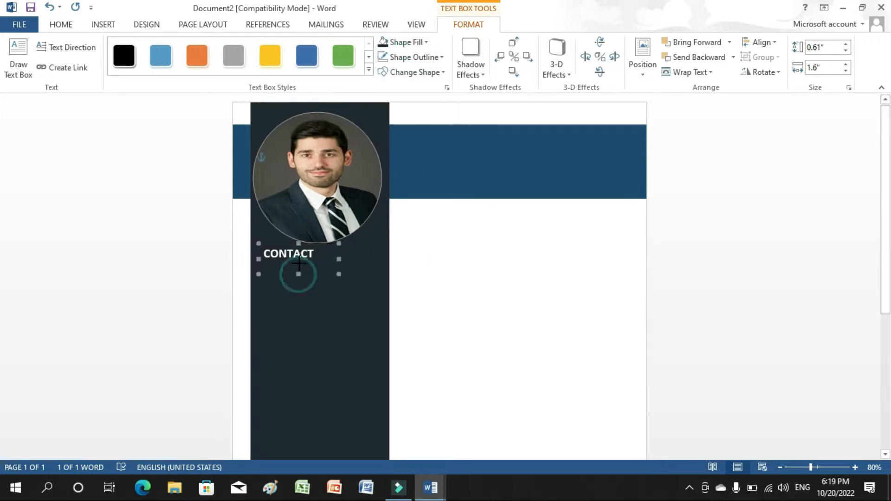
left_click_drag(298, 264, 299, 264)
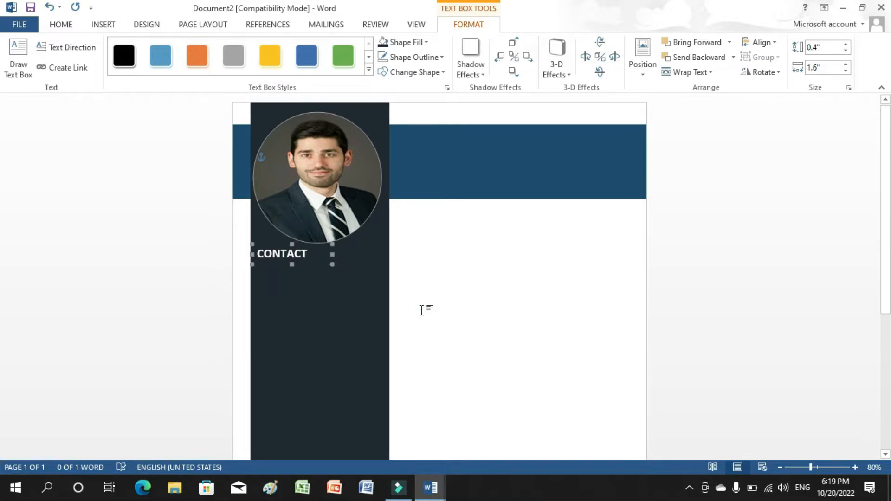
left_click(421, 310)
left_click(103, 25)
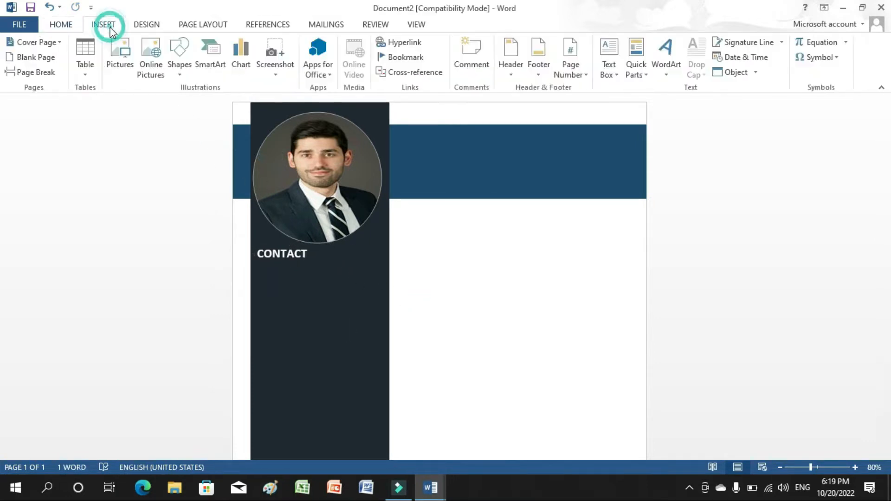
left_click(185, 65)
Draw a white 2¼ pt horizontal line under CONTACT across the sidebar.
left_click(188, 103)
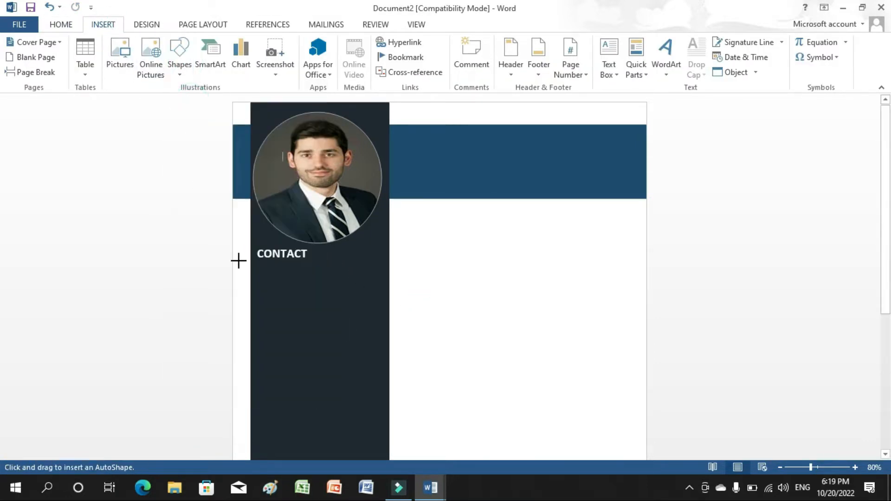
left_click_drag(250, 262, 388, 261)
left_click(378, 56)
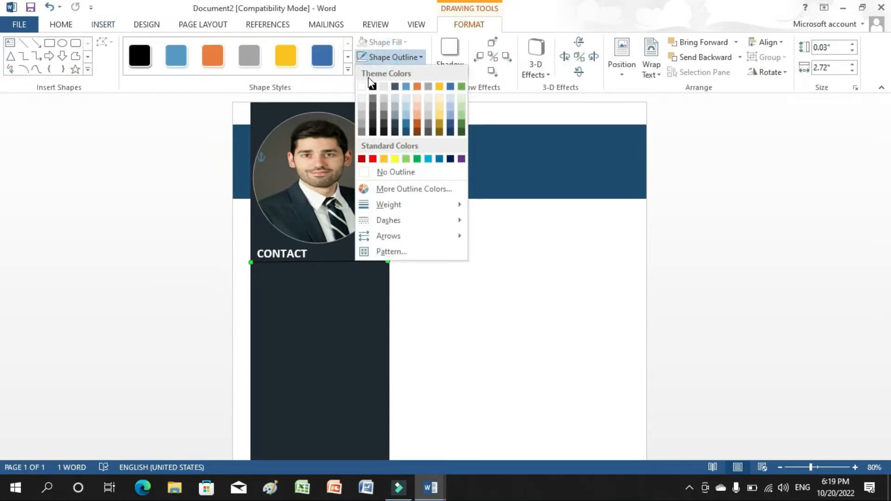
left_click(363, 85)
left_click(392, 57)
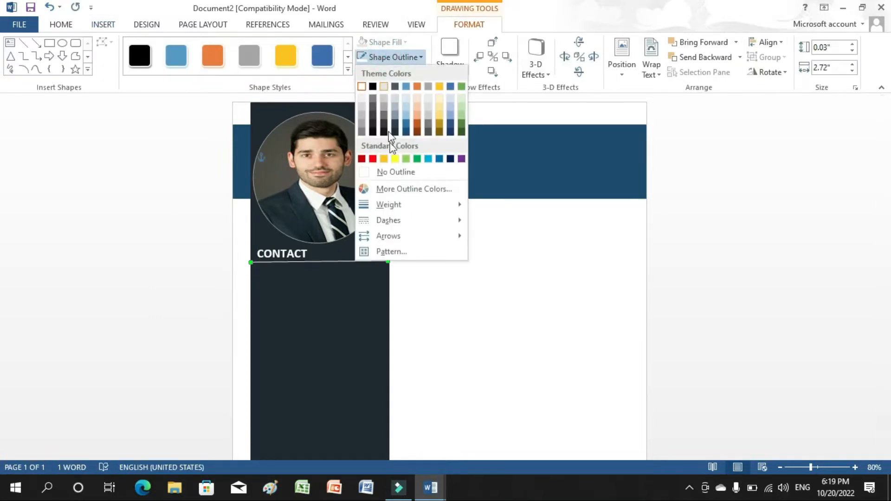
mouse_move(420, 209)
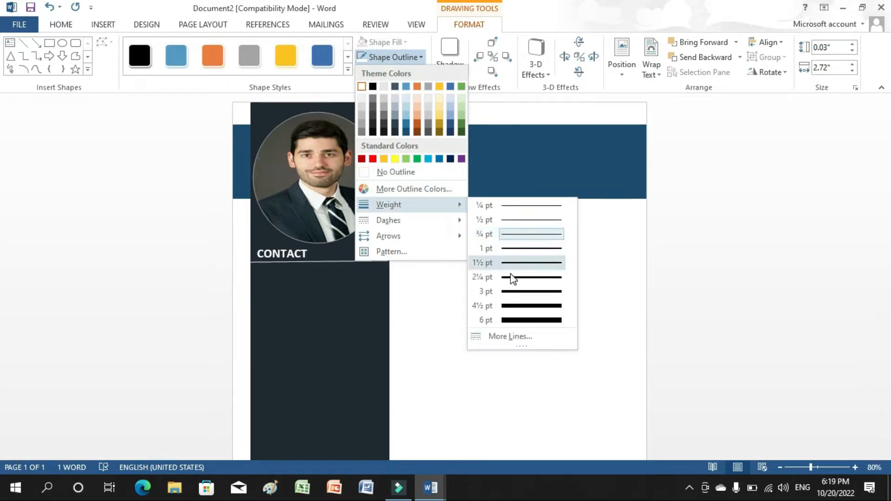
left_click(511, 278)
left_click(492, 293)
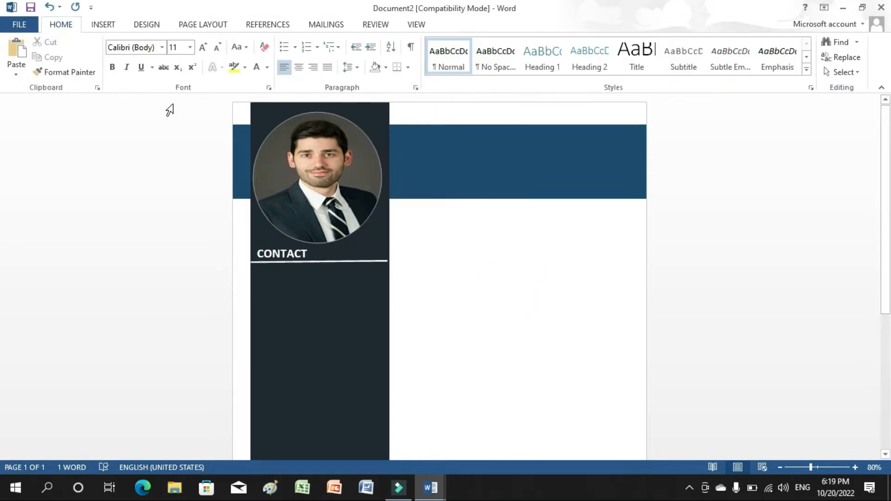
Insert a red location pin from an online 'location icon' search, set In Front of Text.
left_click(111, 27)
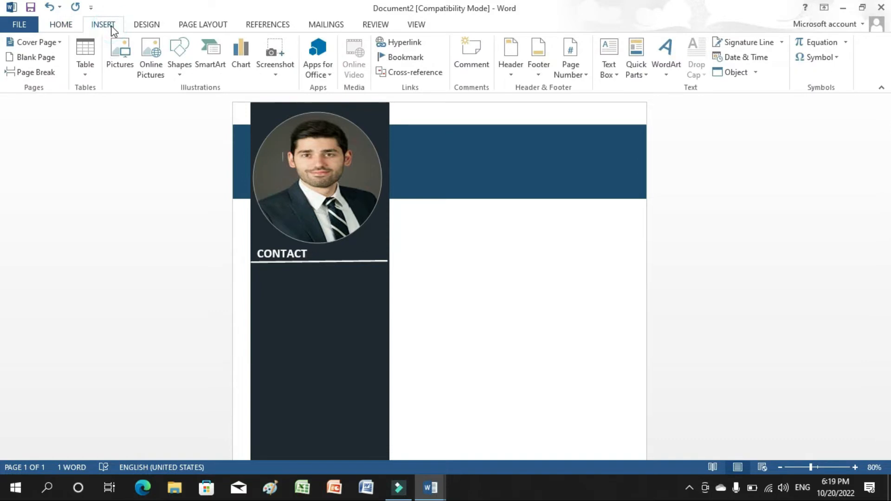
left_click(158, 61)
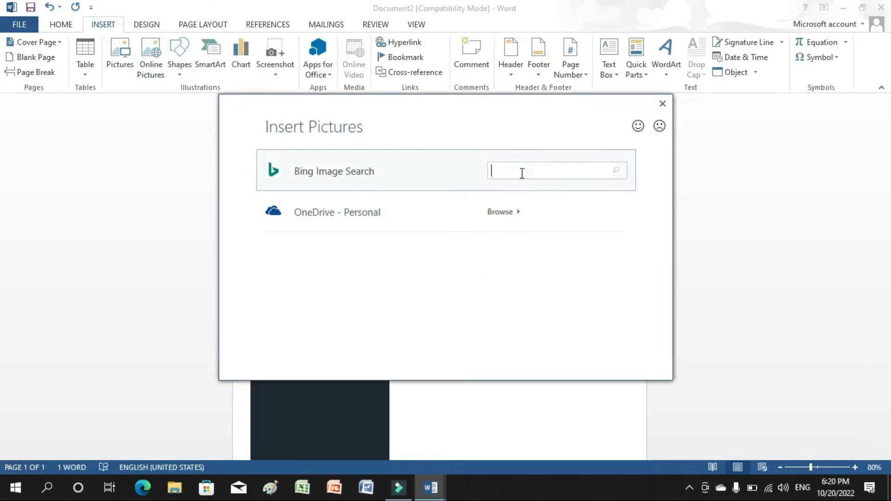
type("location icon")
left_click(616, 171)
left_click(469, 238)
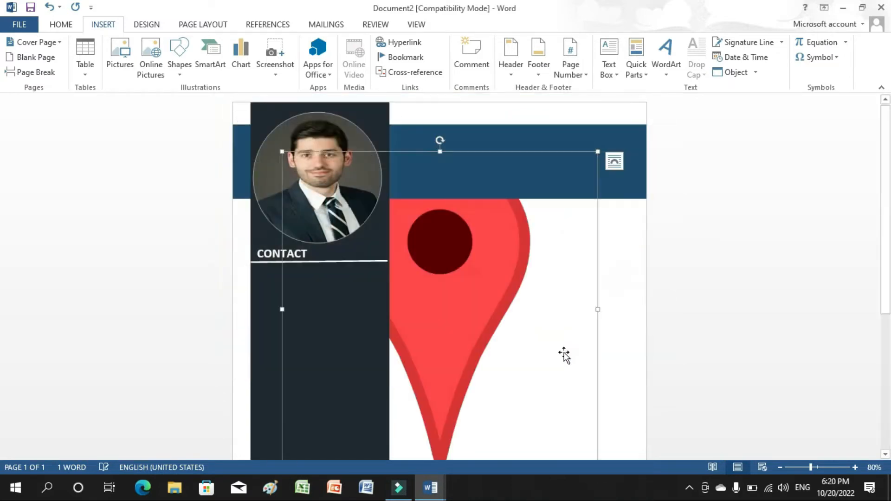
left_click(608, 68)
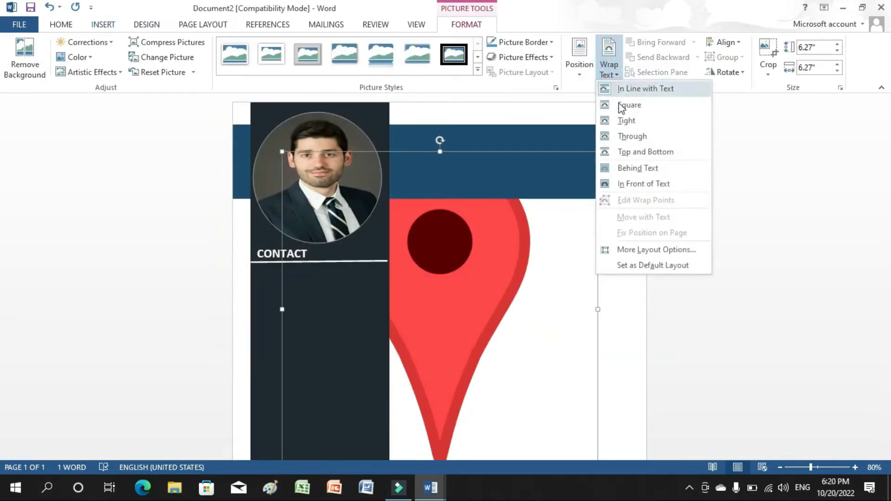
left_click(625, 121)
left_click(608, 70)
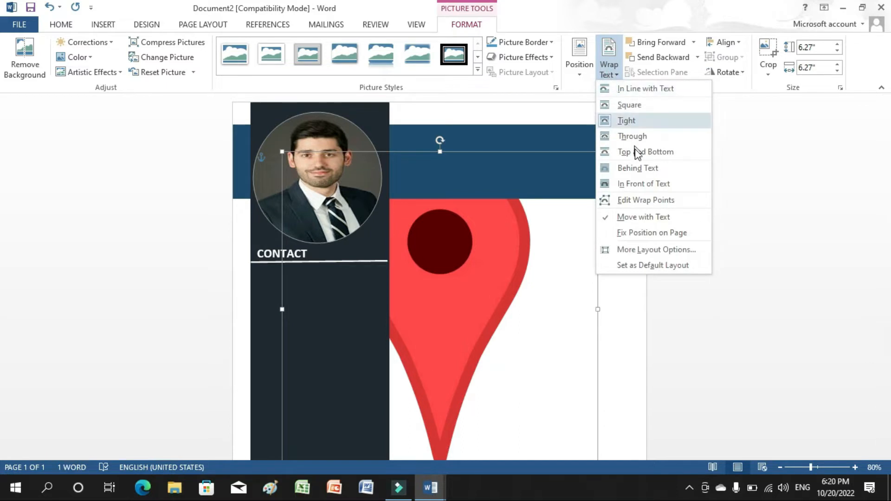
left_click(641, 183)
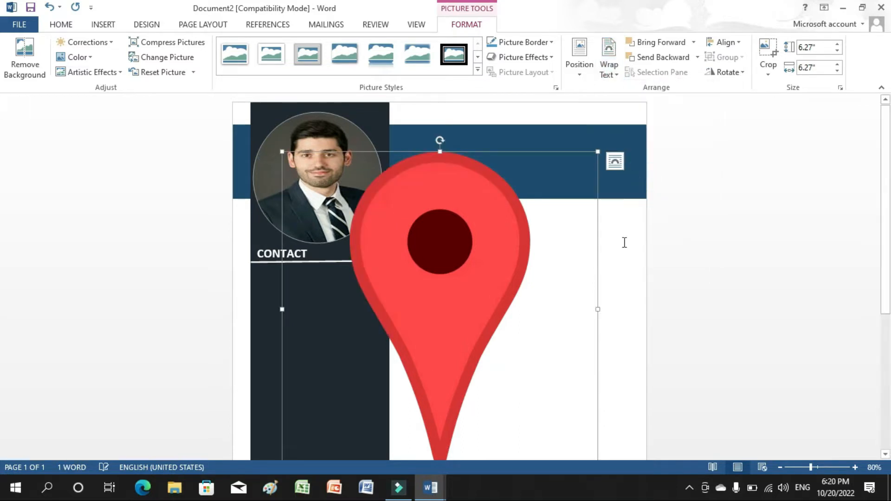
Resize the pin to 0.25 × 0.25 inches and move it below the CONTACT heading.
left_click(817, 48)
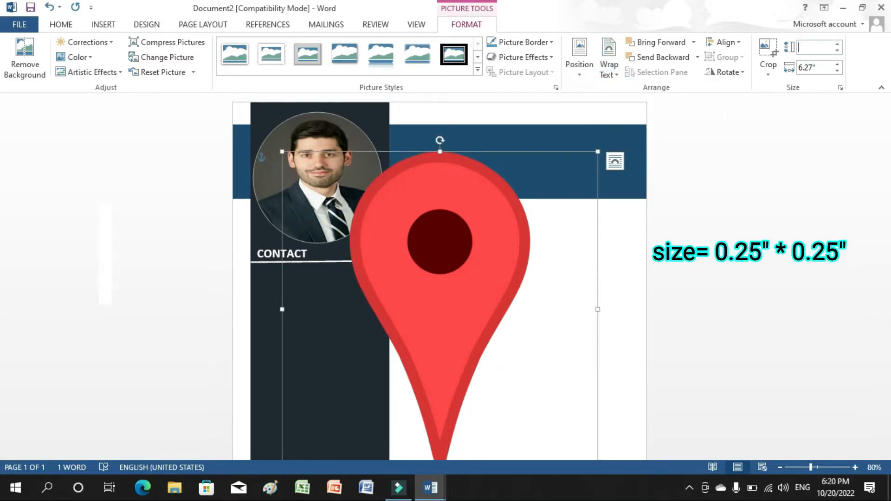
type("0.25")
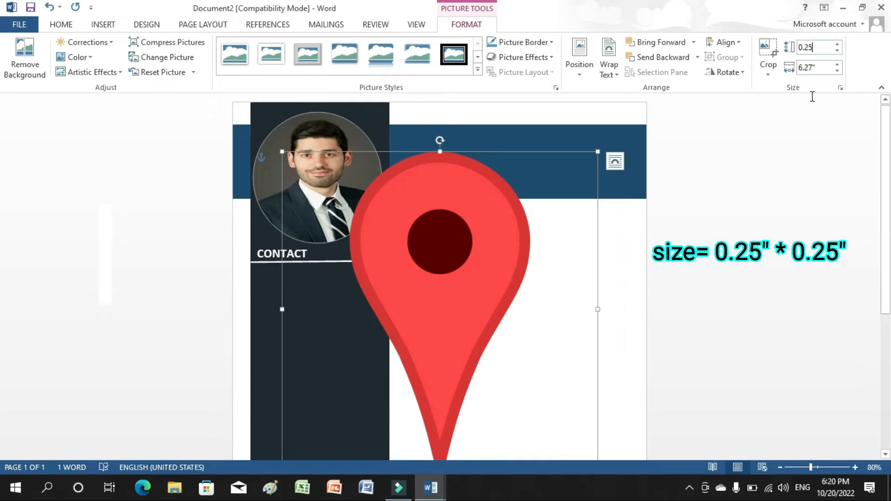
left_click(817, 68)
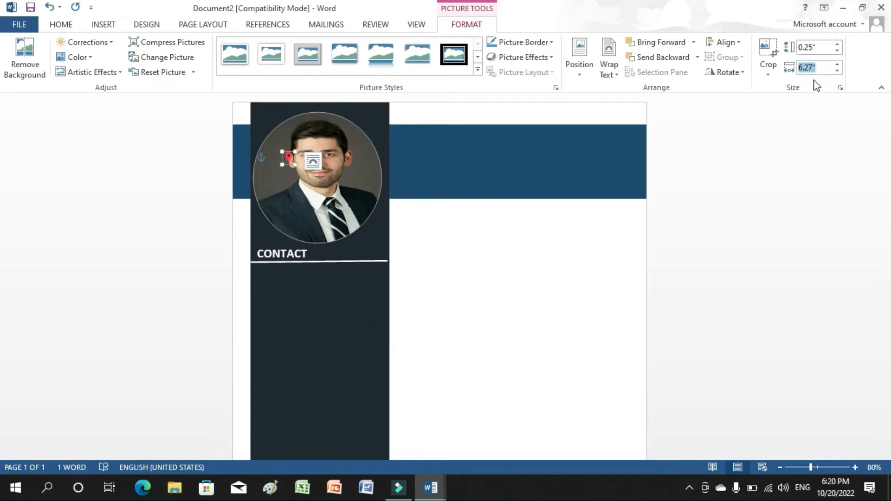
type("0.25")
left_click(422, 278)
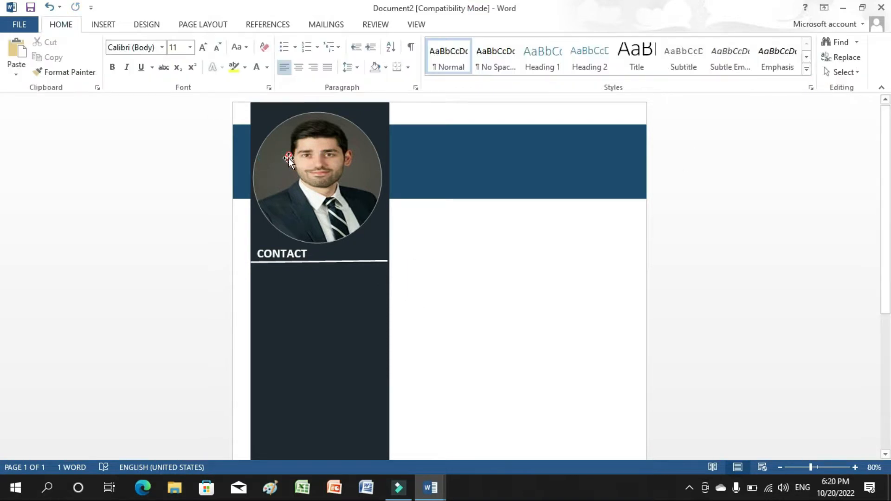
left_click_drag(288, 159, 268, 288)
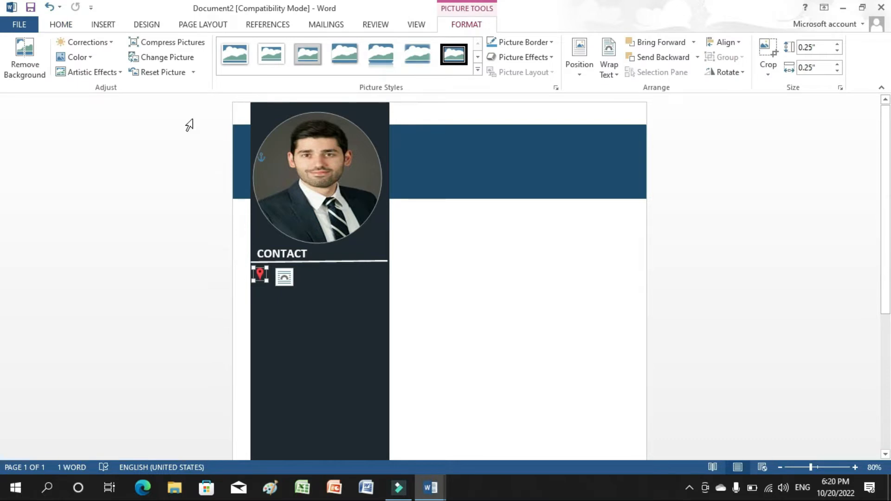
left_click(102, 25)
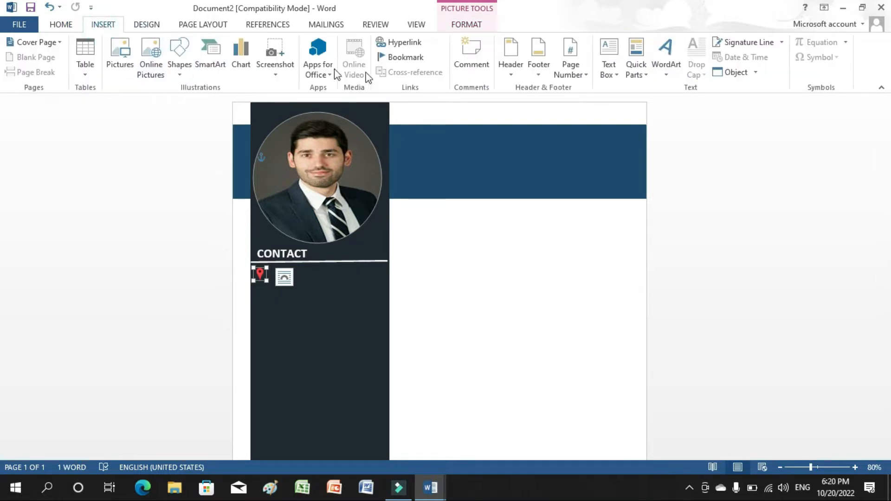
Add a widened text box beside the pin containing the placeholder address.
left_click(609, 69)
left_click(636, 352)
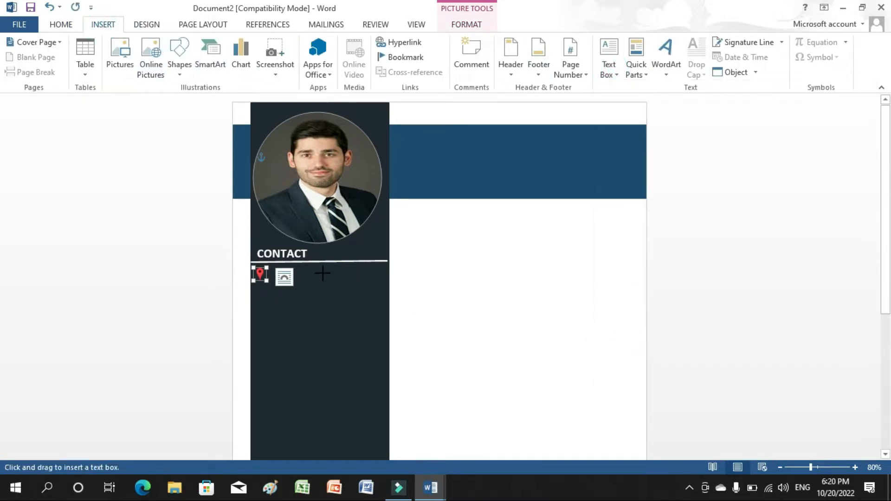
left_click_drag(268, 265, 373, 287)
type("123, street name, City, Zip")
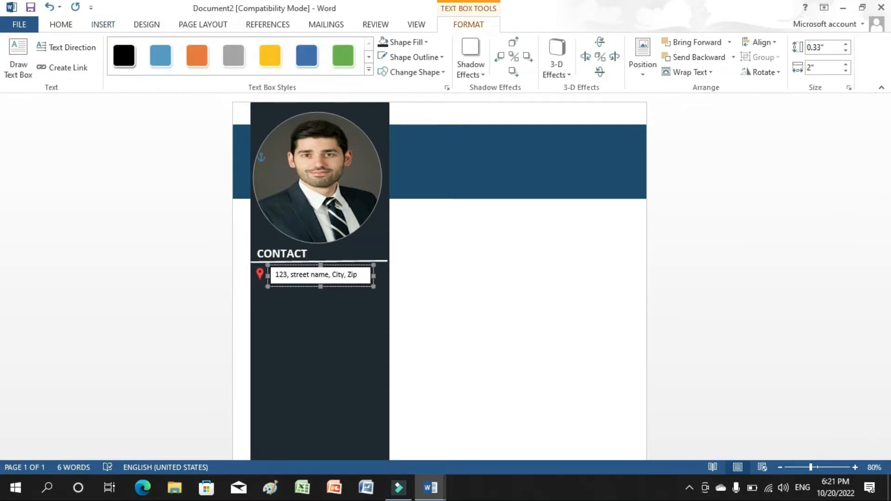
left_click_drag(373, 276, 274, 275)
type("Code")
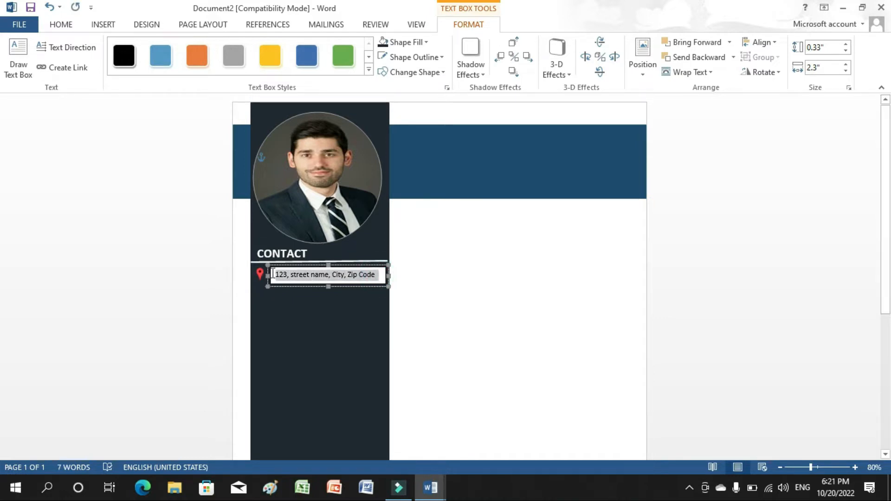
Remove the address box's fill and border.
left_click(383, 45)
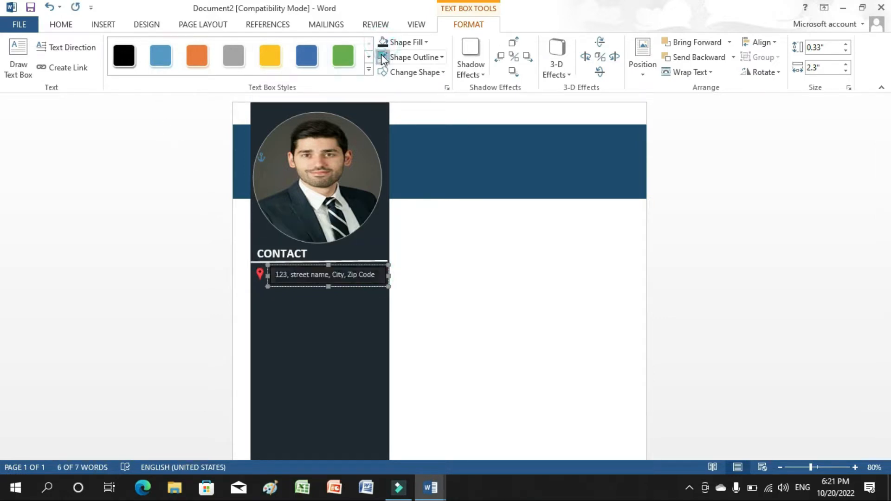
left_click(383, 57)
left_click(404, 173)
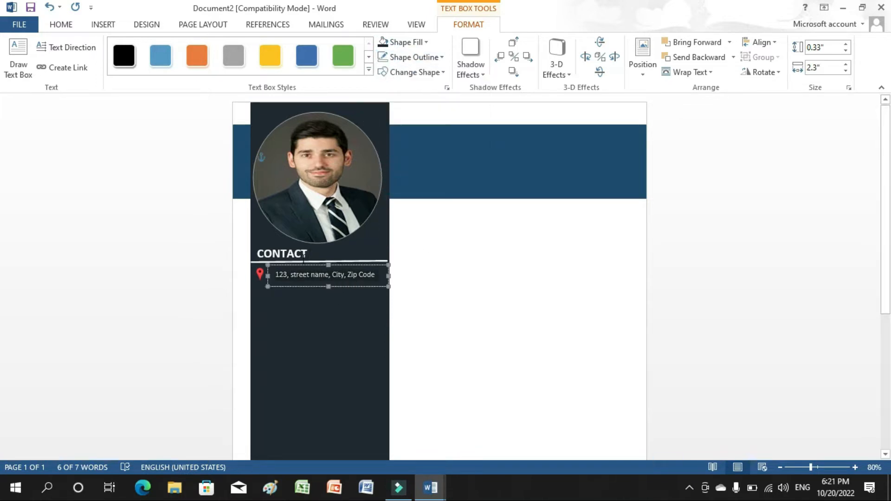
left_click(288, 275)
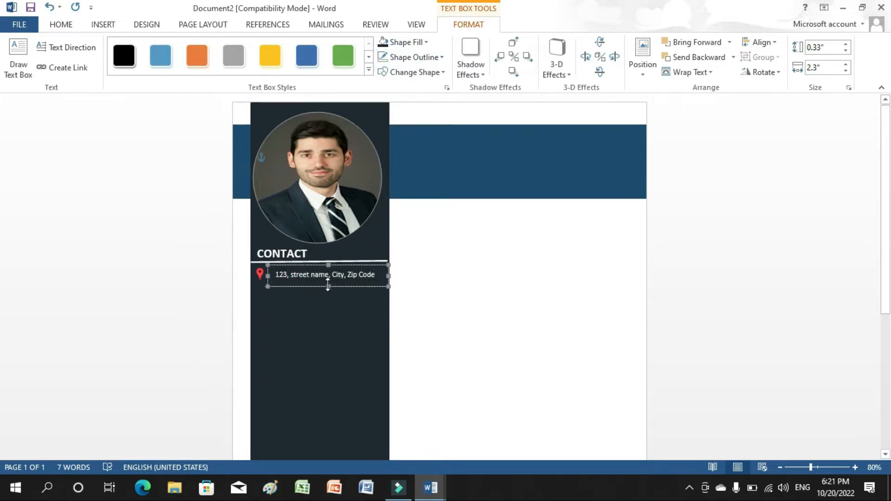
left_click(327, 284)
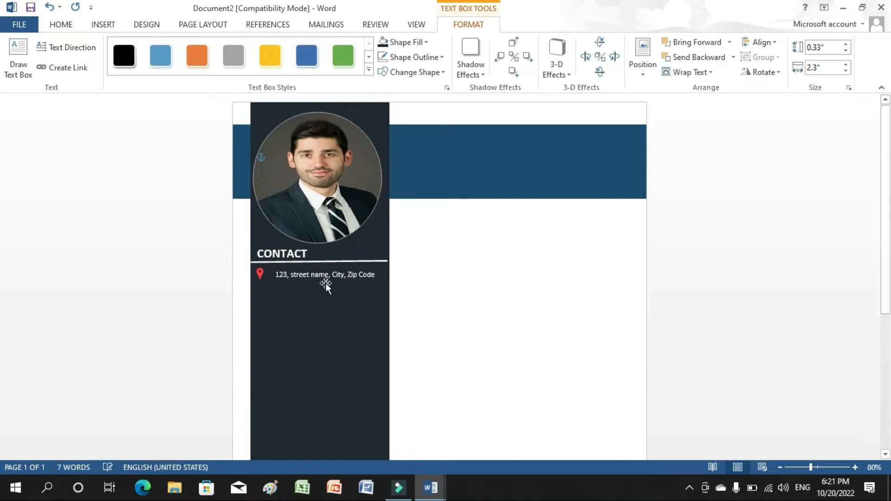
left_click(469, 340)
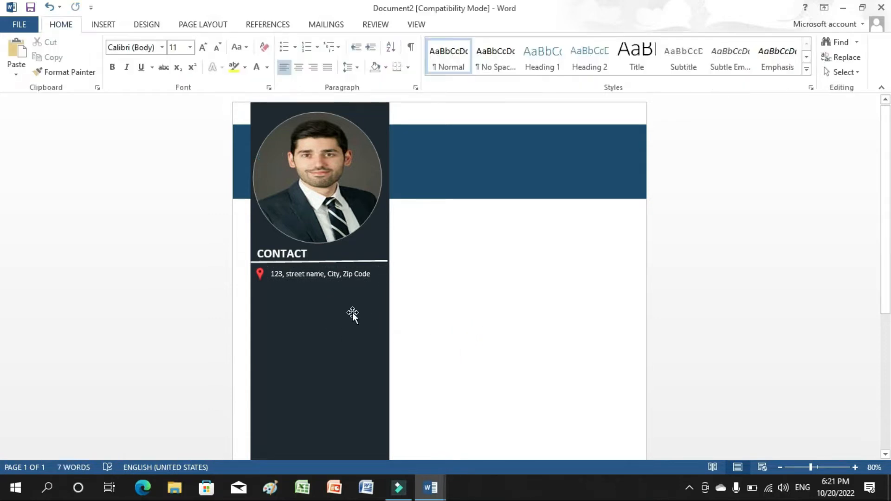
Insert the green phone icon from an online 'phone icon' search.
left_click(104, 25)
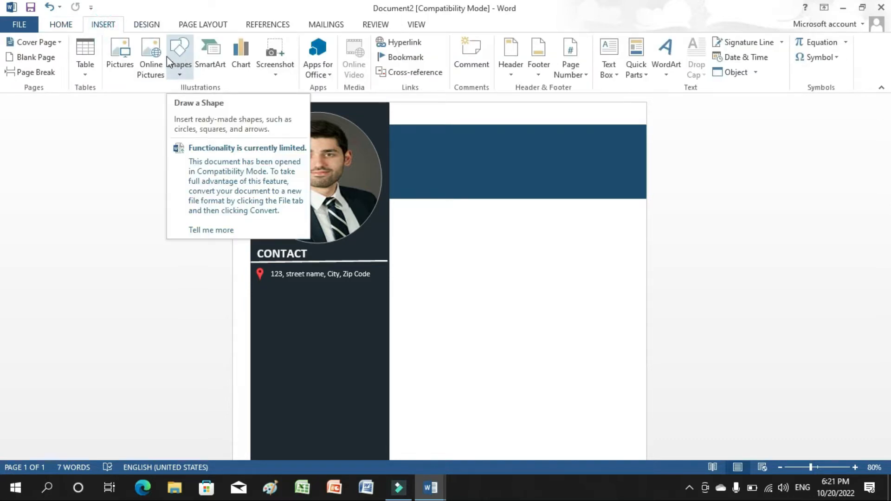
left_click(162, 58)
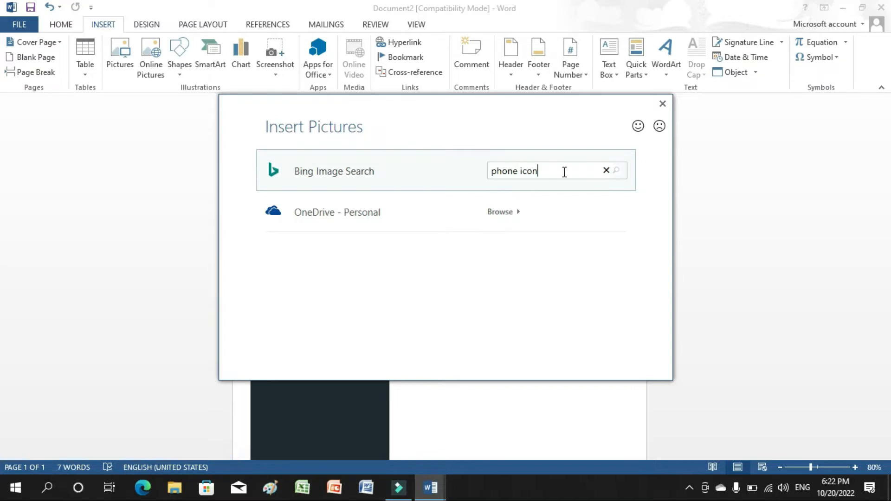
left_click(618, 176)
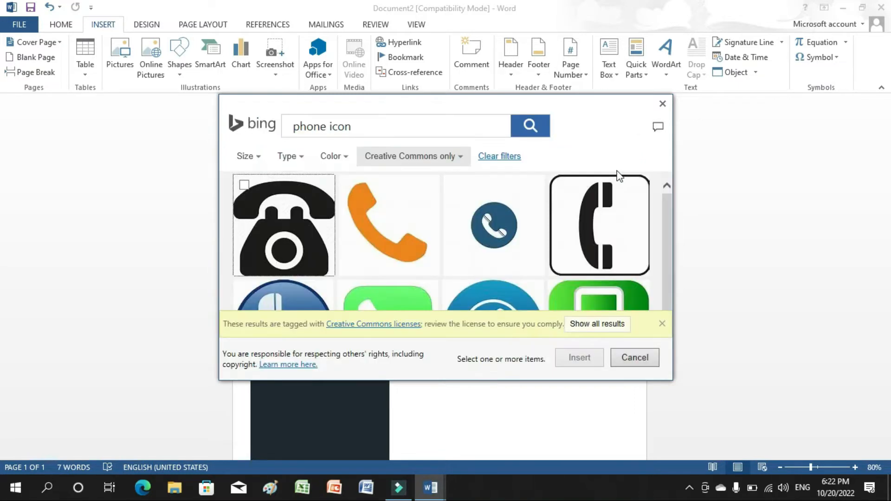
left_click_drag(666, 198, 651, 213)
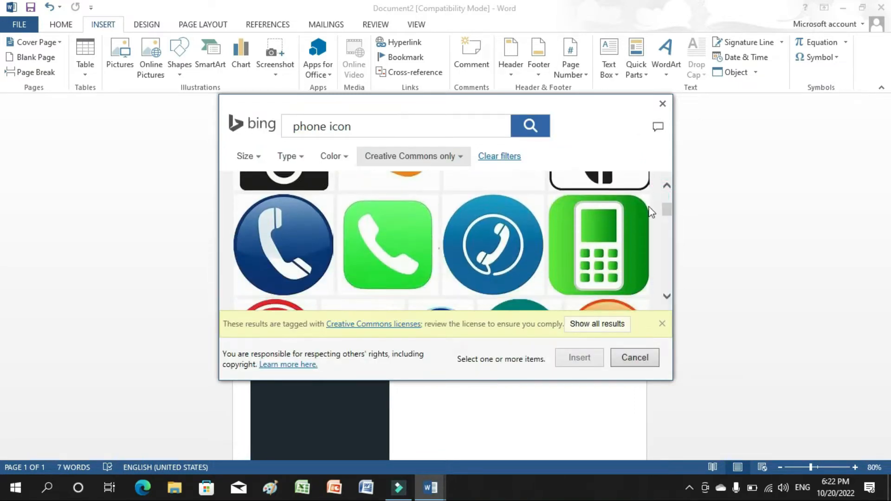
left_click(399, 250)
left_click(577, 360)
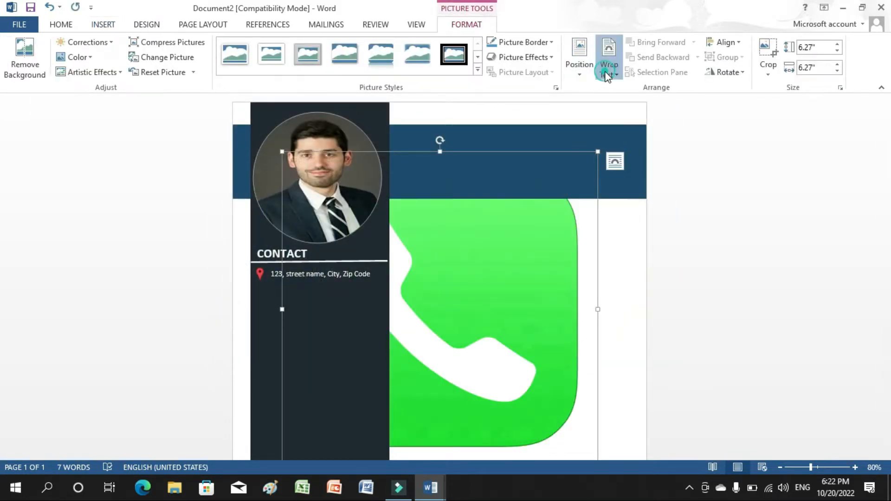
Set the phone icon In Front of Text, size it to 0.25 inches, and place it below the pin.
left_click(609, 70)
left_click(621, 121)
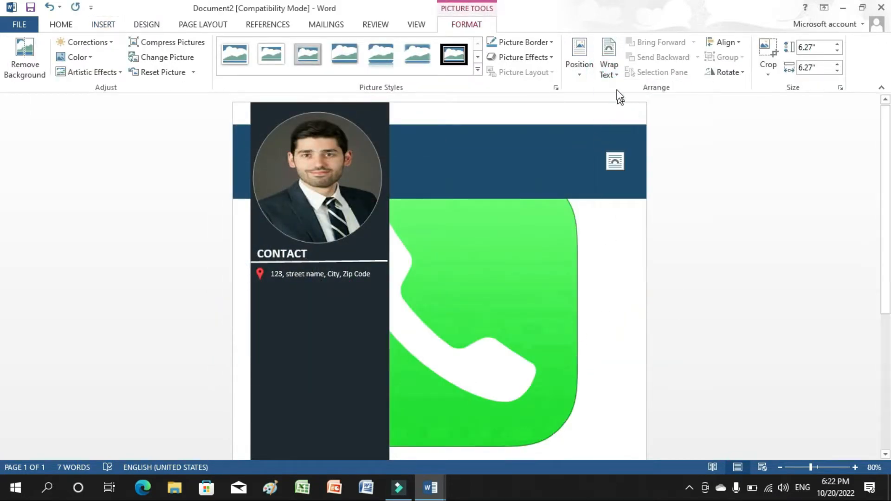
left_click(608, 67)
left_click(643, 184)
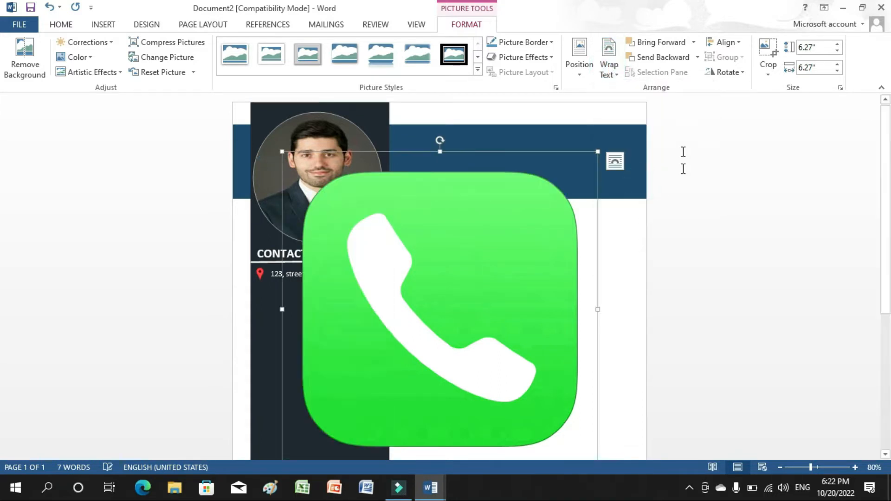
left_click(817, 46)
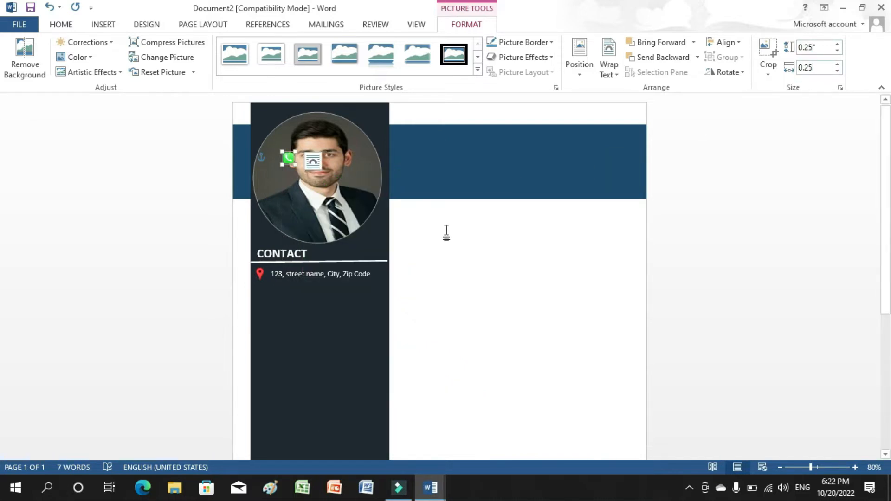
left_click(420, 252)
left_click_drag(288, 165, 268, 279)
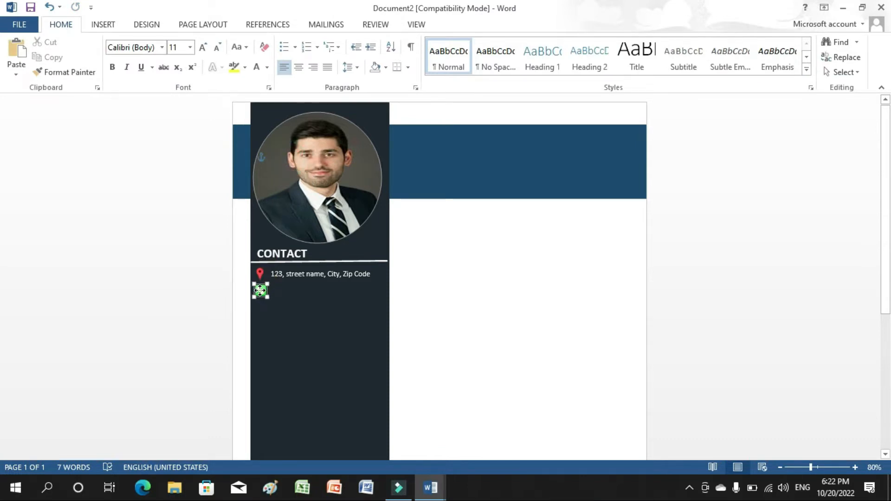
left_click(276, 338)
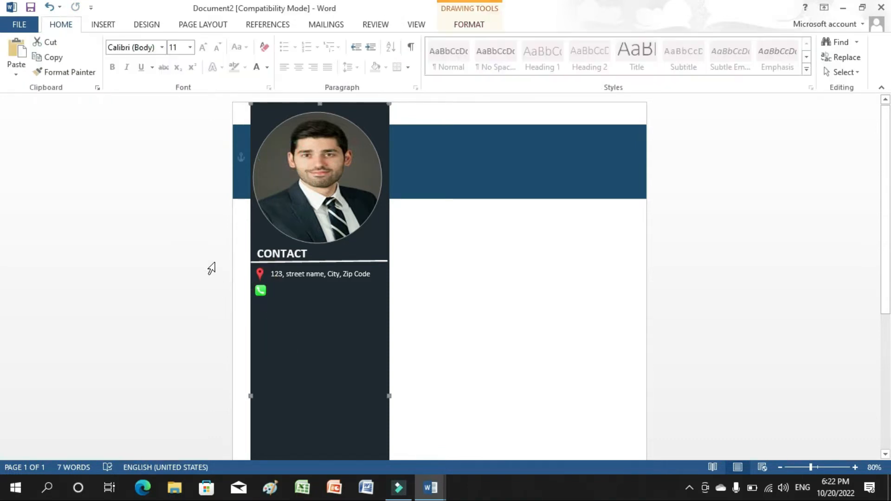
left_click(98, 28)
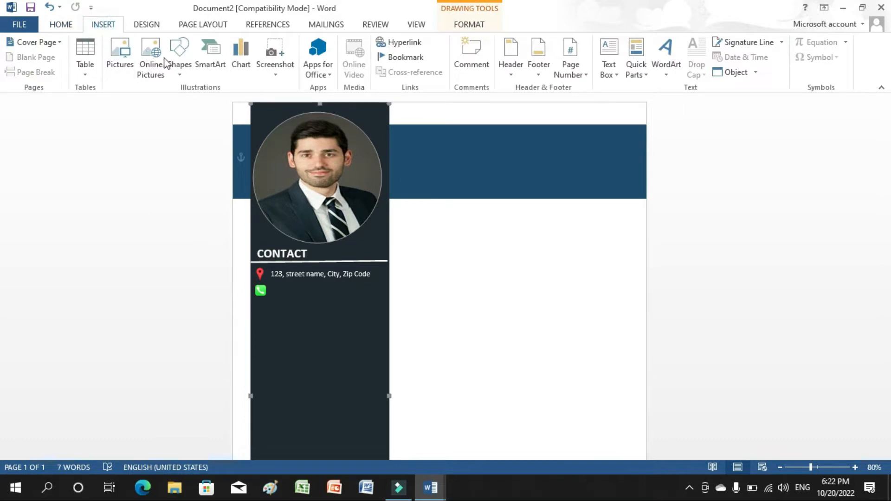
left_click(612, 74)
left_click(636, 350)
left_click_drag(270, 285, 374, 299)
type("0123456789")
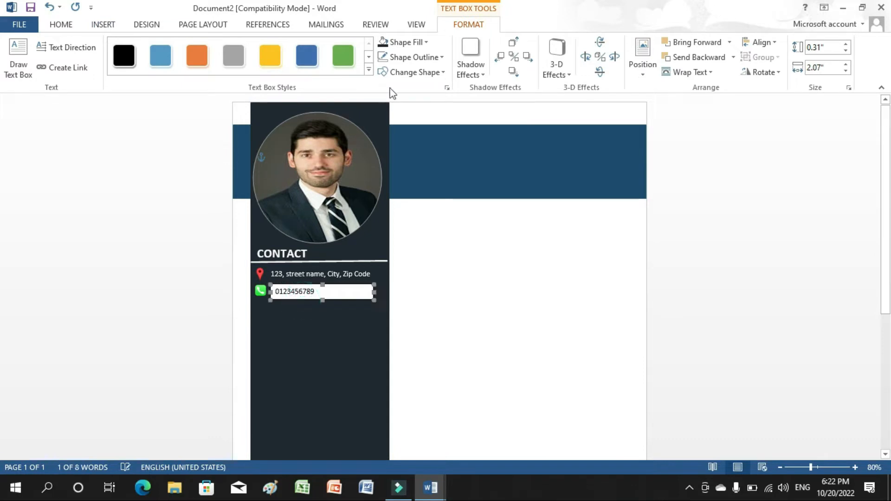
Remove the phone-number box's fill and border, narrow it, and nudge it left.
left_click(383, 42)
left_click(388, 57)
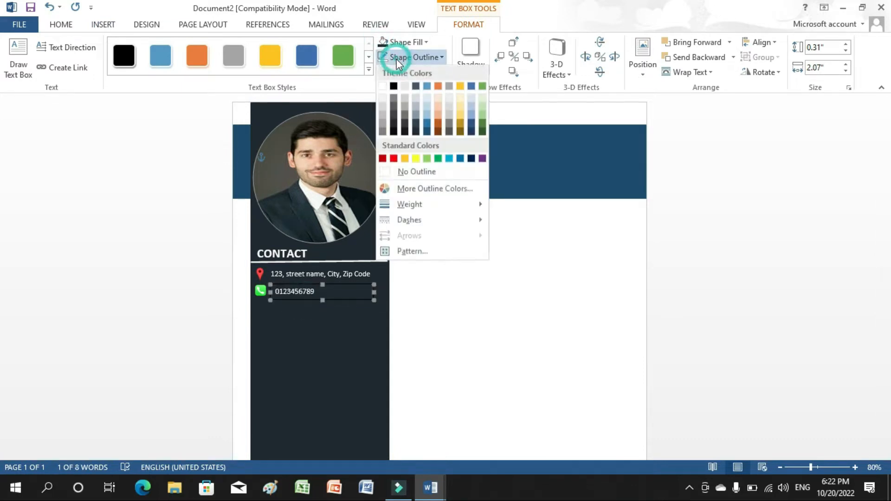
left_click(386, 173)
left_click_drag(374, 292, 324, 286)
key("Left")
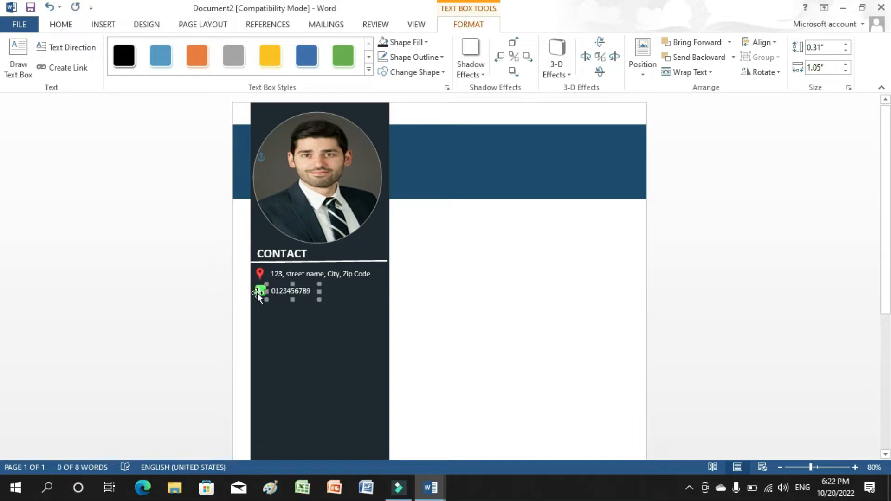
Nudge the address box right so it lines up with the phone number.
left_click(299, 275)
key("Right")
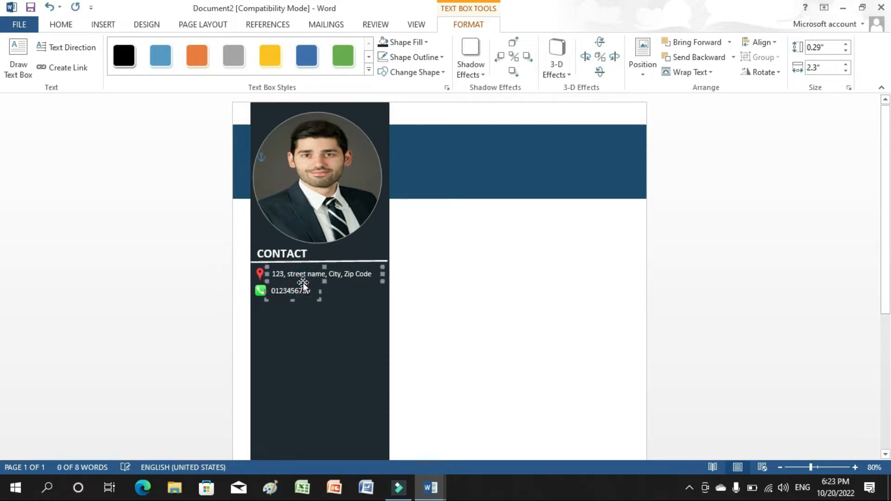
left_click(302, 318)
key("Delete")
left_click(435, 349)
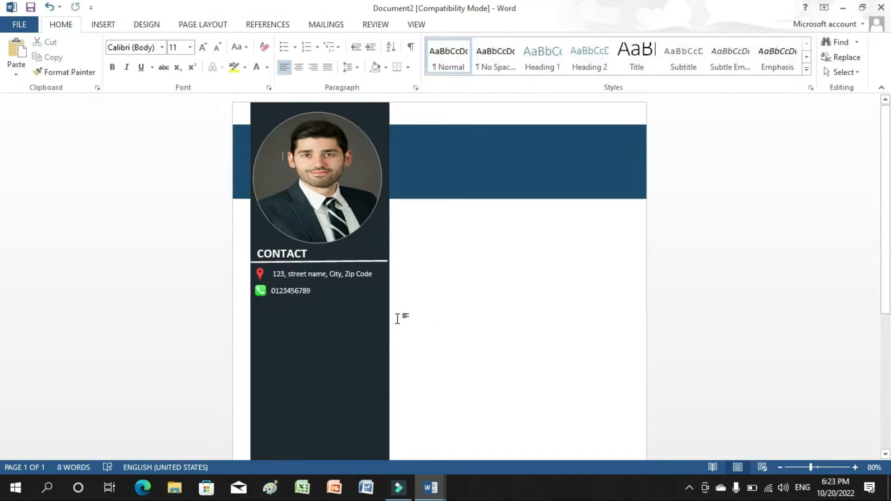
left_click(98, 24)
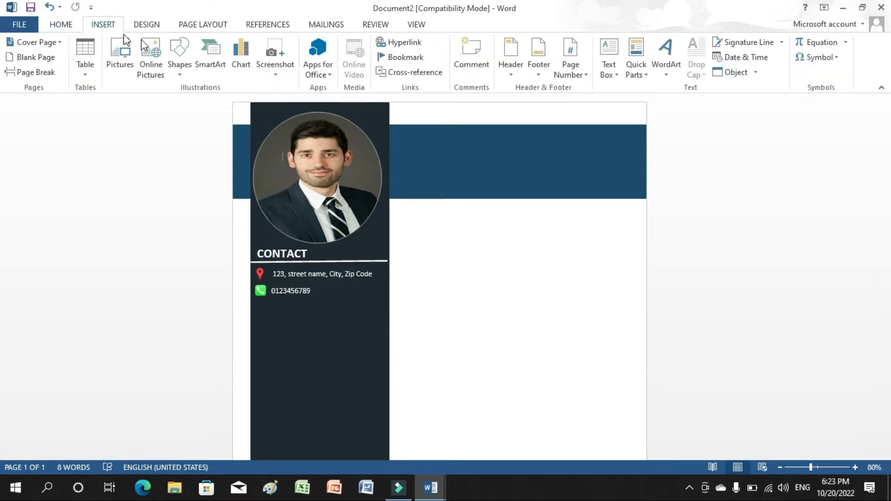
Insert a blue envelope image from an online 'mail icon' search with Tight wrapping.
left_click(152, 56)
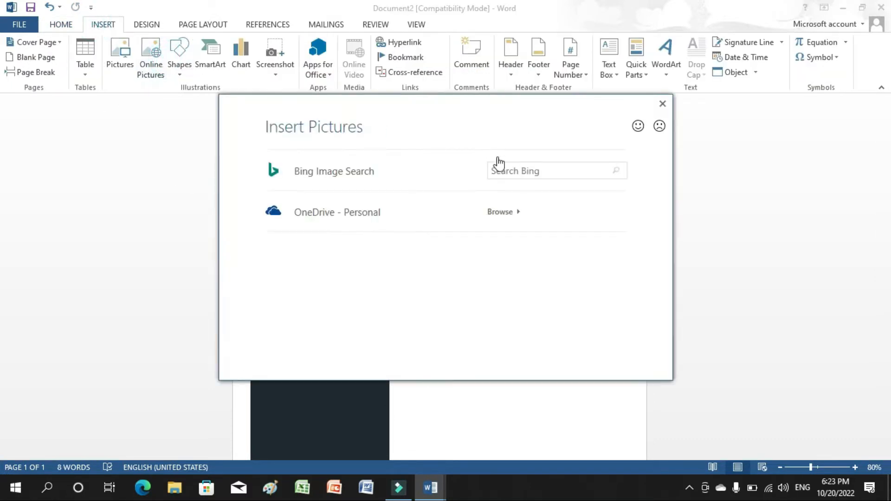
left_click(617, 172)
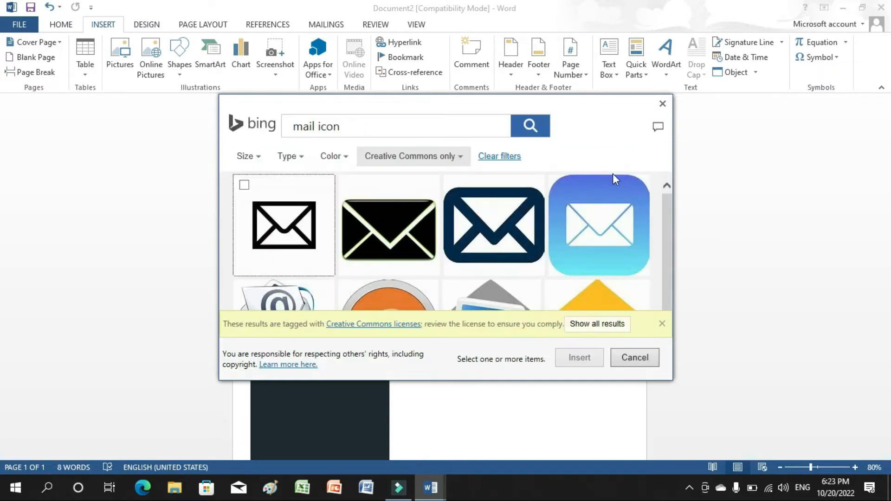
left_click(601, 277)
left_click(593, 355)
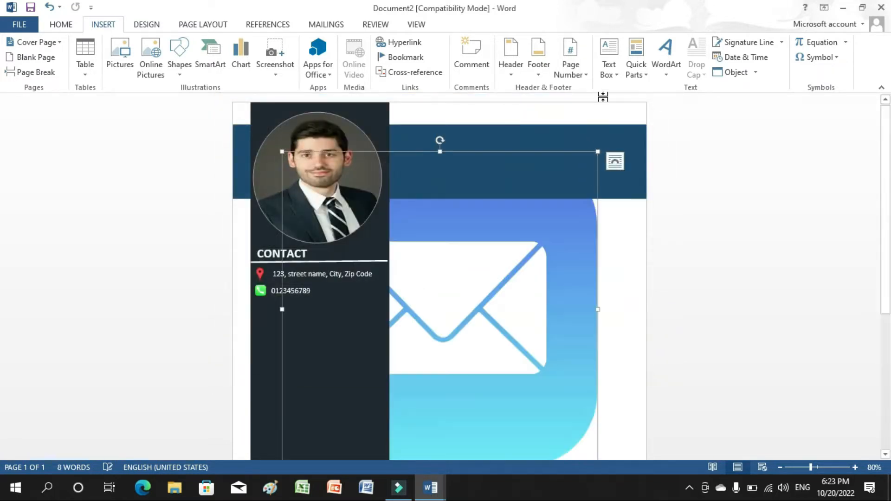
left_click(608, 69)
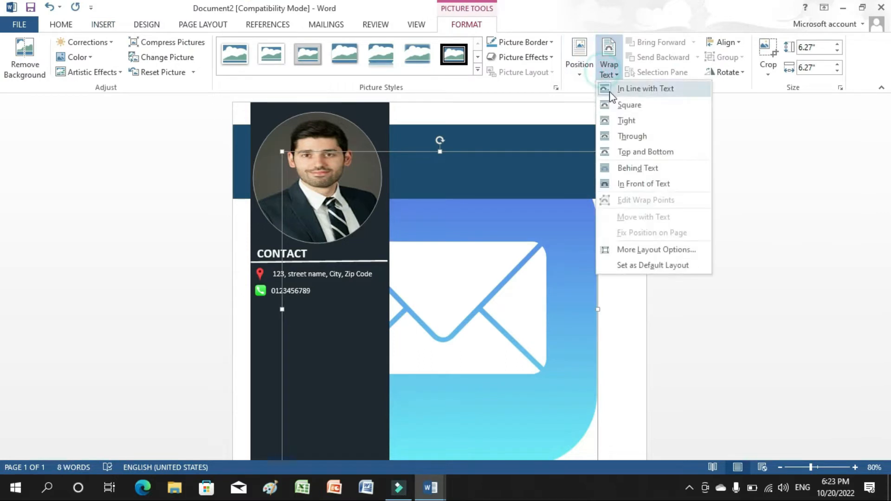
left_click(625, 121)
Set the mail icon to float over text and shrink it to 0.25 inches tall.
left_click(612, 67)
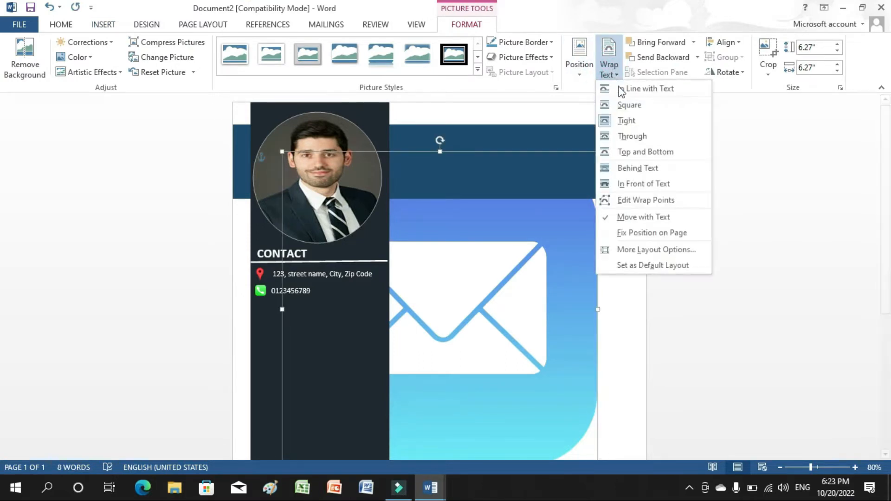
left_click(621, 170)
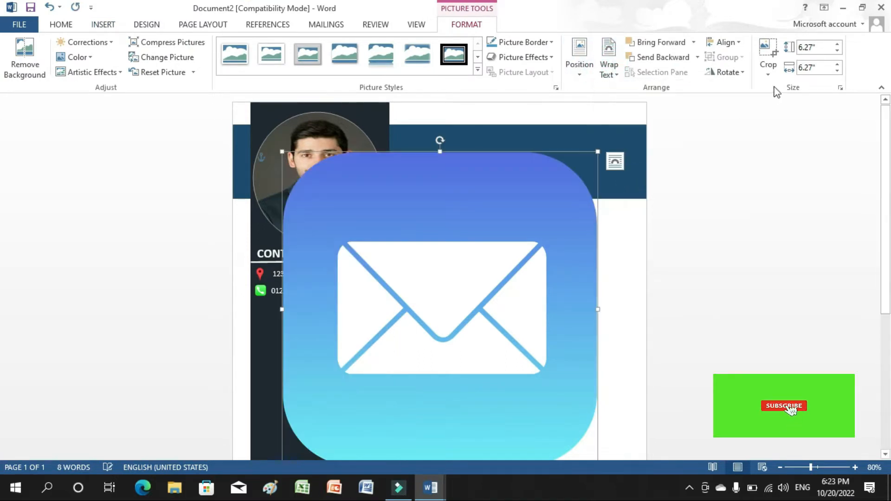
left_click(813, 47)
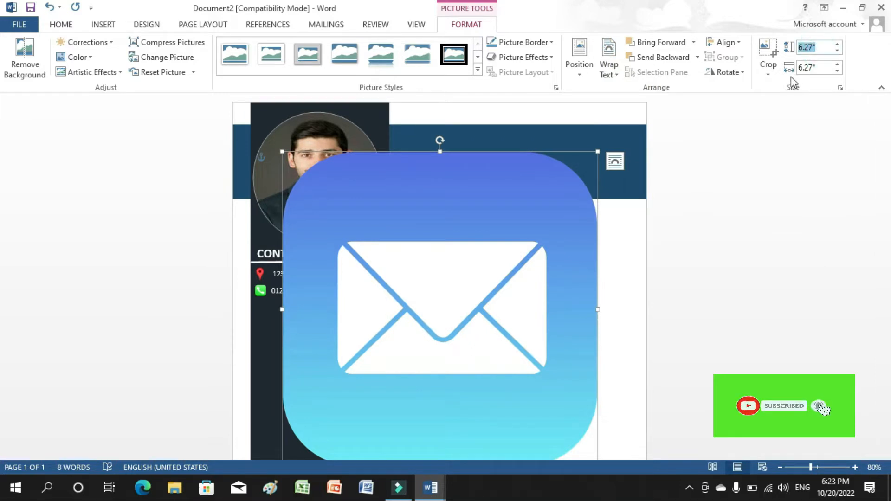
type("0.25")
key("Tab")
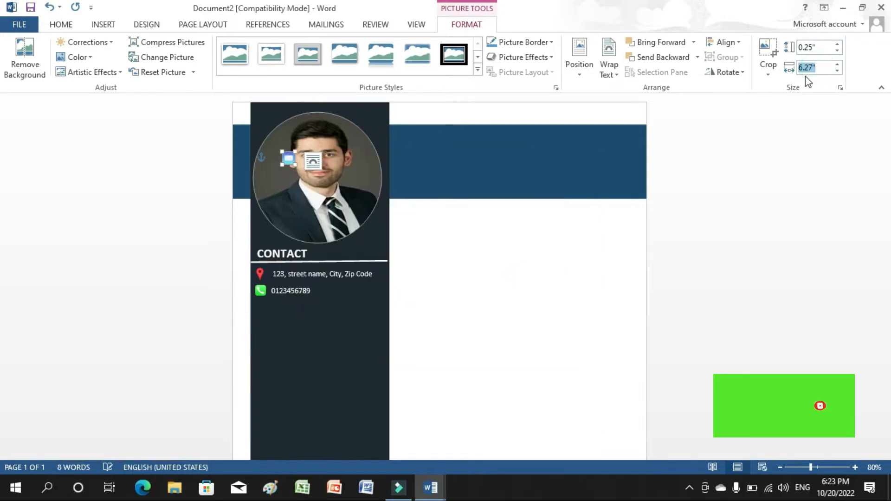
type("0.")
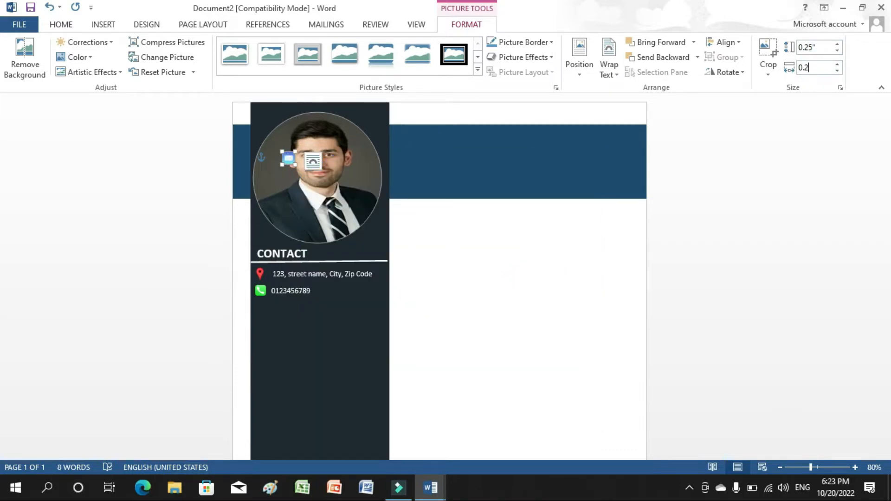
left_click(508, 285)
Move the small mail icon into the sidebar just below the phone number.
left_click_drag(286, 158, 266, 305)
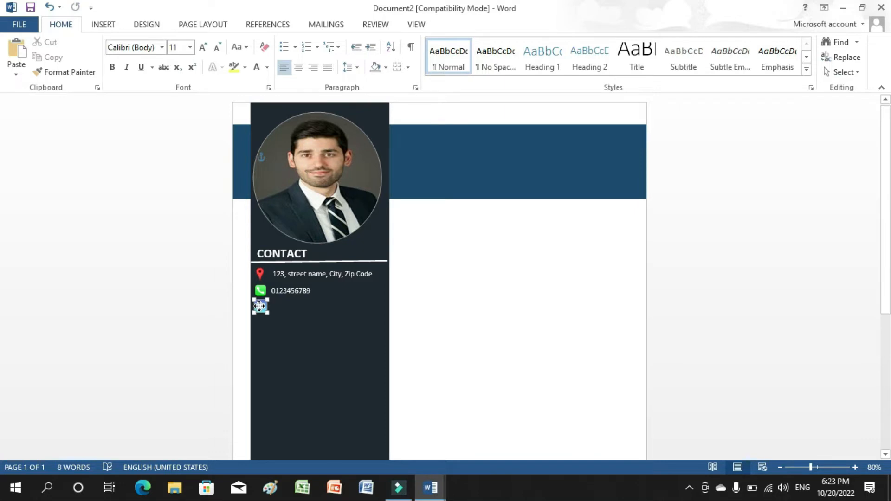
left_click(393, 331)
left_click(257, 300)
left_click(367, 312)
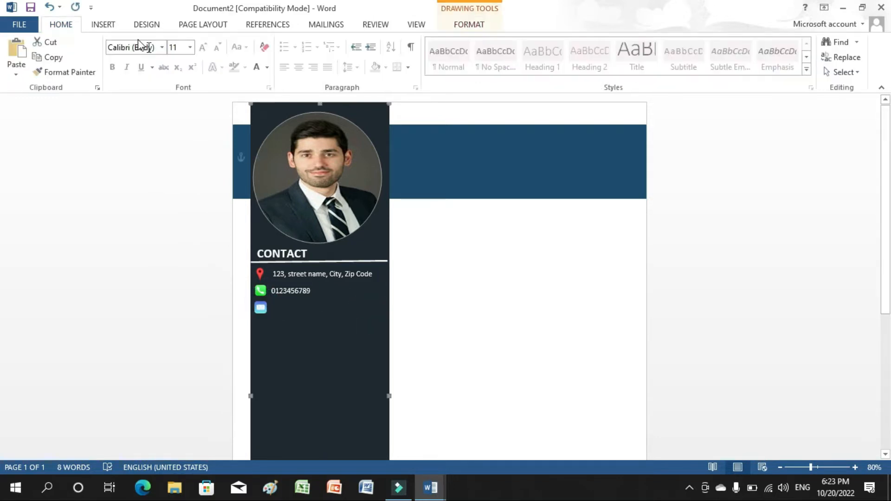
left_click(106, 23)
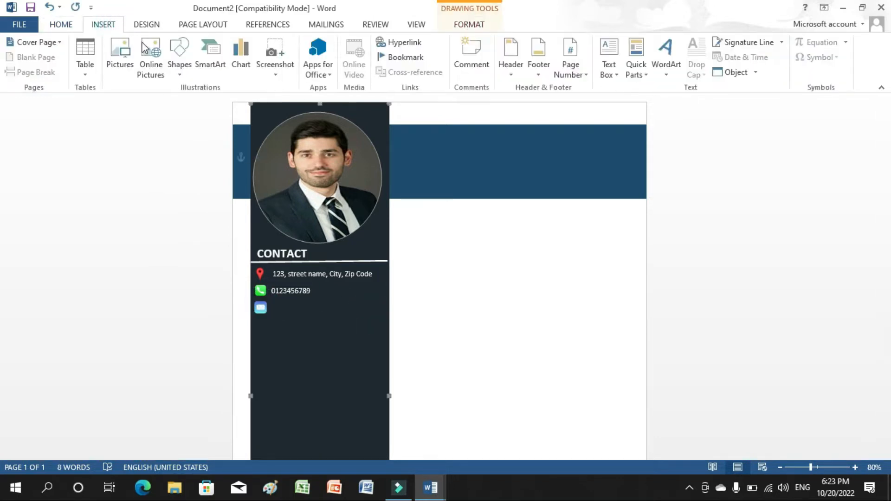
Add a text box beside the mail icon holding the placeholder email address in bold white.
left_click(608, 67)
left_click(620, 351)
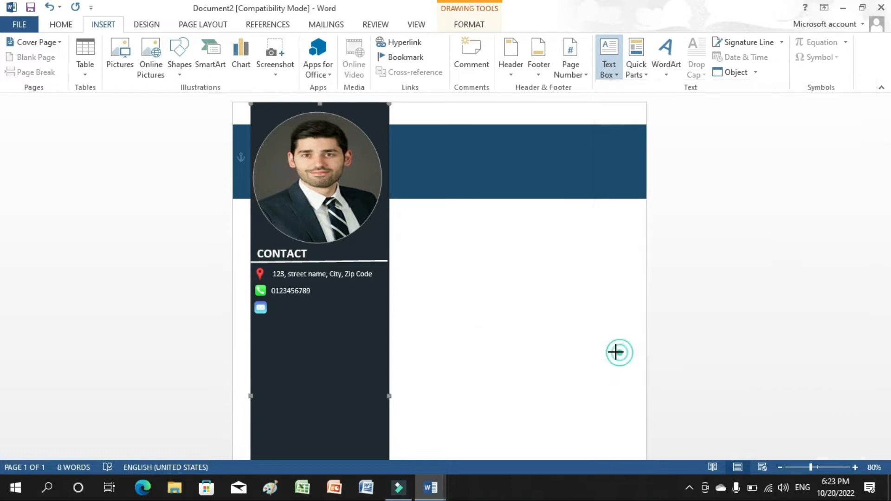
mouse_move(275, 301)
left_mouse_down()
mouse_move(377, 319)
mouse_move(279, 307)
left_mouse_up()
type("yourname@gmail.com")
left_click(63, 25)
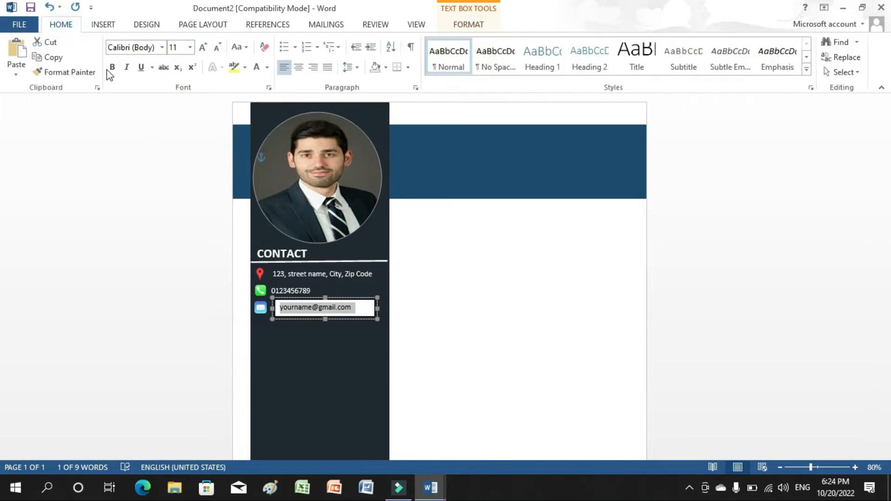
left_click(112, 67)
left_click(256, 70)
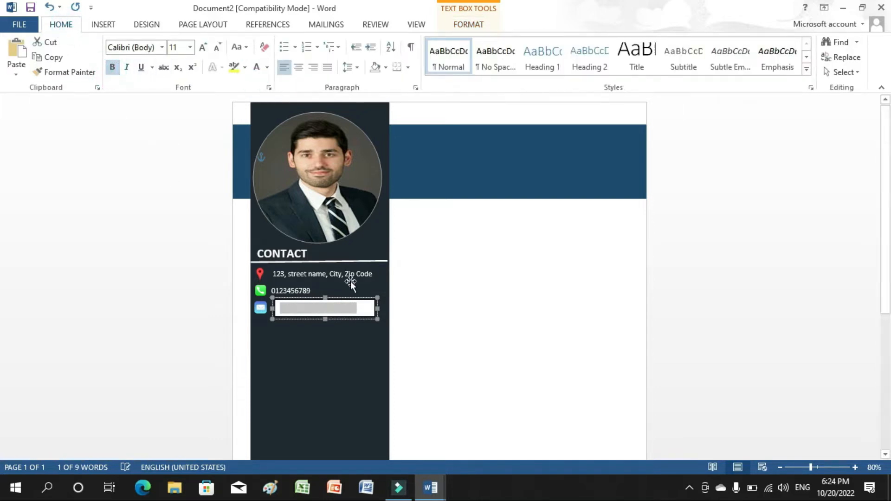
Remove the email box's white fill and nudge it left to align with the phone number.
left_click(371, 310)
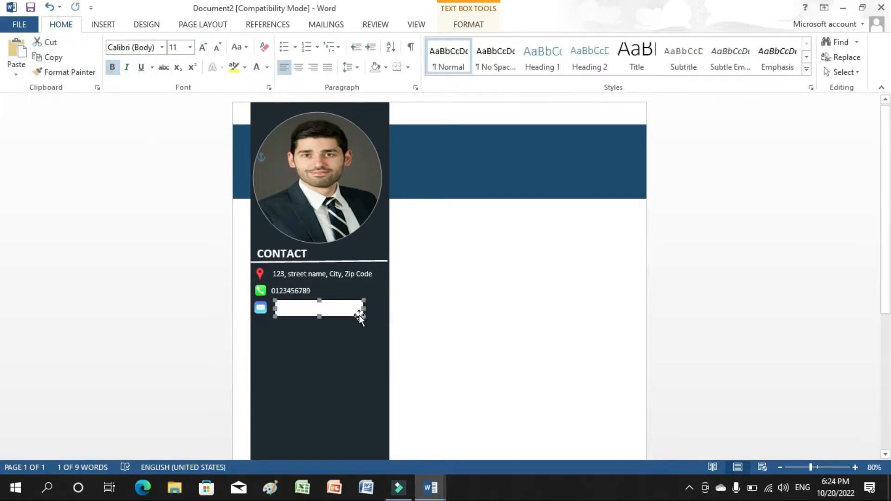
double_click(360, 318)
left_click(382, 42)
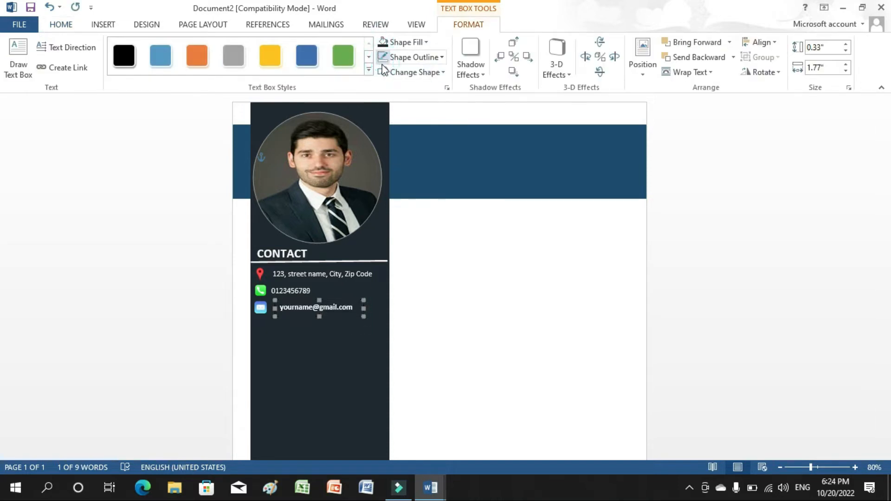
key("Left")
key("Left")
left_click(376, 355)
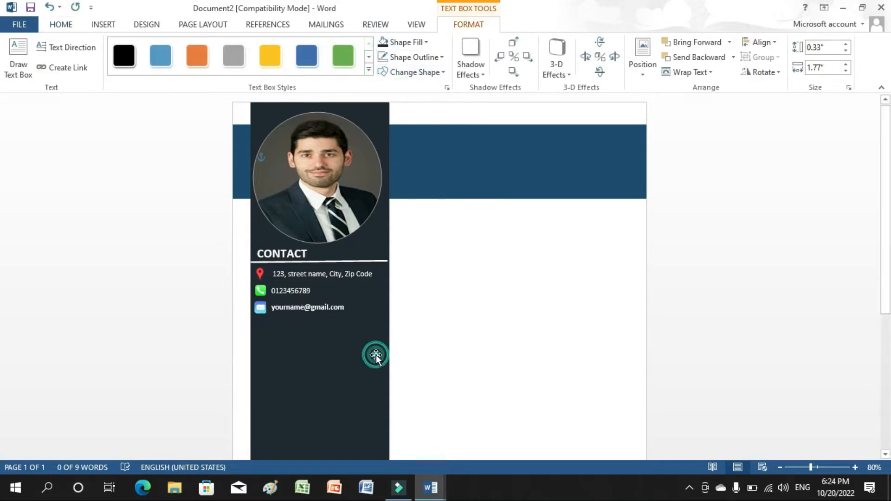
left_click(258, 311)
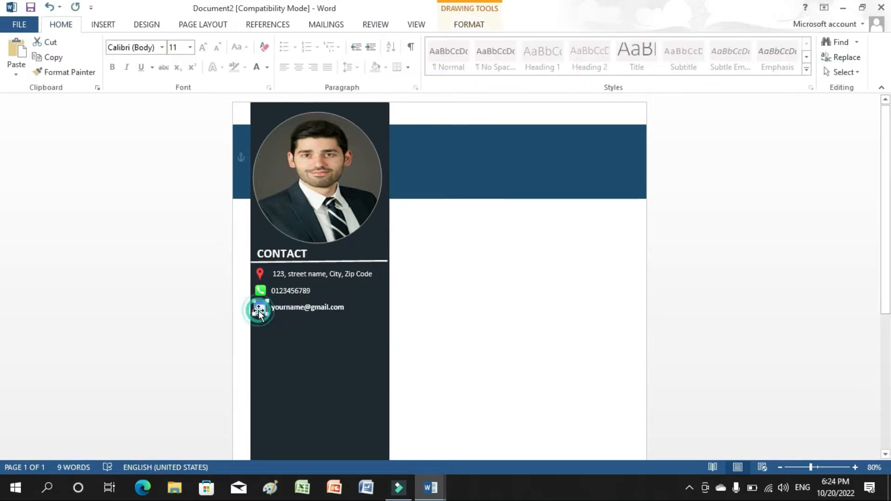
left_click(305, 354)
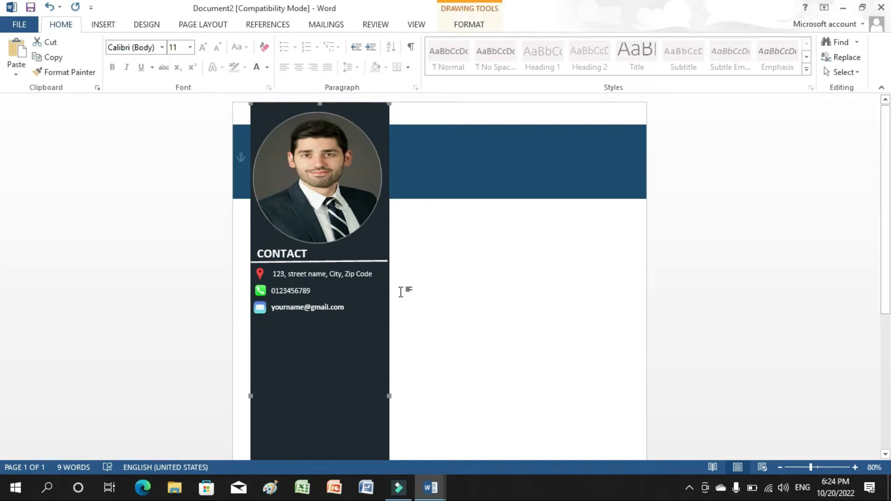
Add an EDUCATION heading below the email line in bold, 18 pt, white text.
left_click(104, 25)
left_click(608, 68)
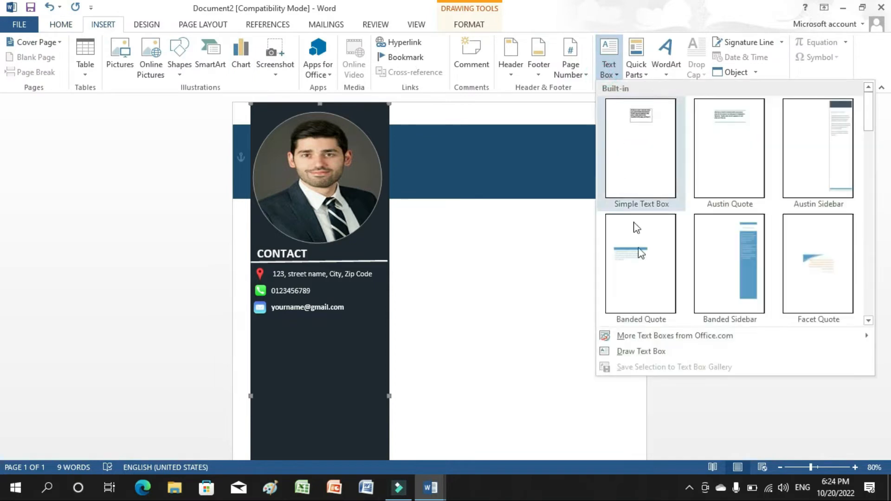
left_click(642, 353)
left_click_drag(251, 315, 365, 342)
type("EDU")
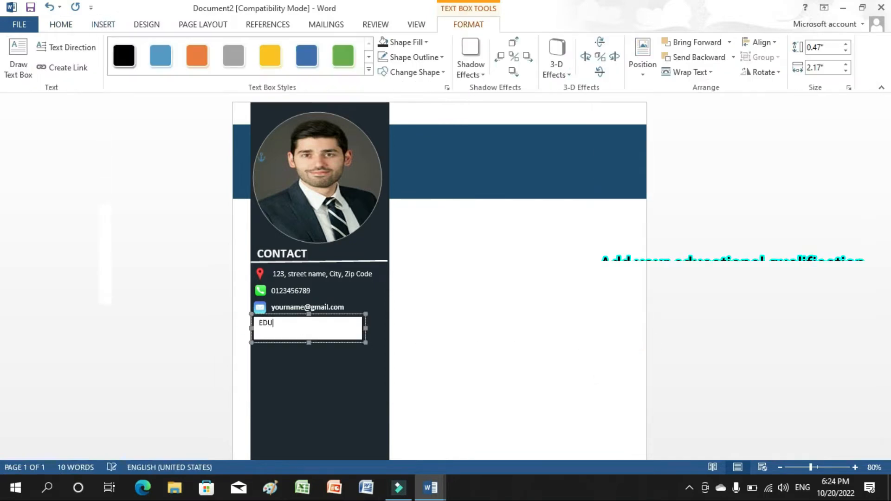
type("CATION")
left_click_drag(313, 325, 259, 325)
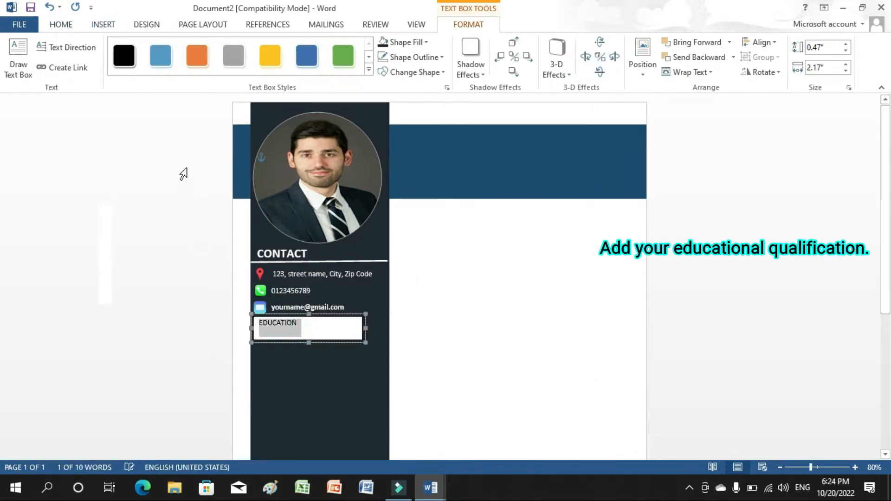
left_click(61, 25)
left_click(112, 67)
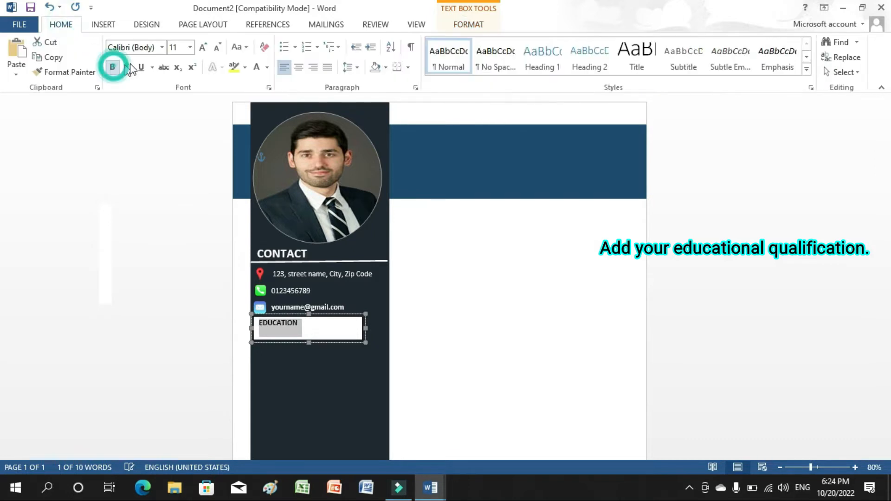
left_click(190, 47)
left_click(175, 149)
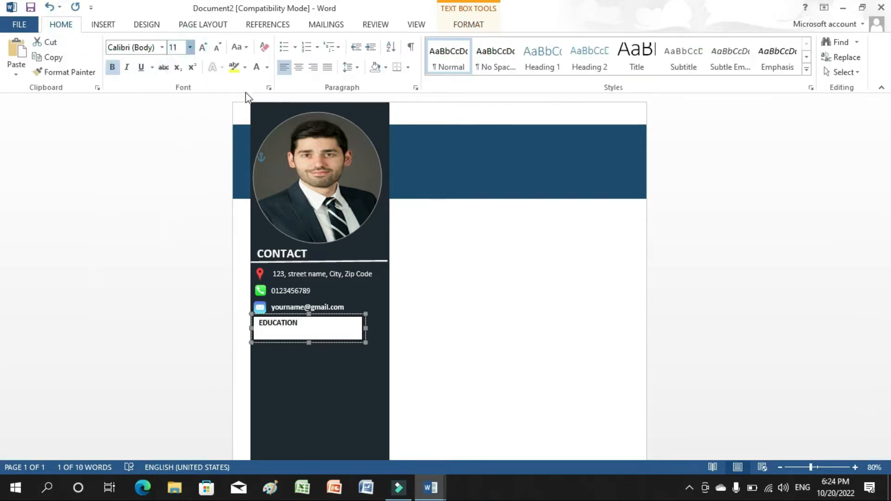
left_click(256, 68)
Remove the EDUCATION box's white fill and narrow it to 1.69 inches wide.
left_click(343, 341)
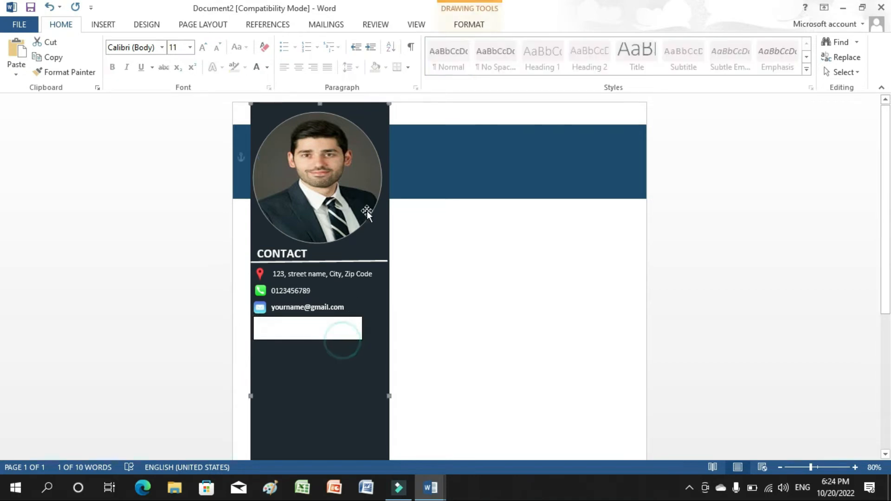
double_click(347, 339)
left_click(384, 42)
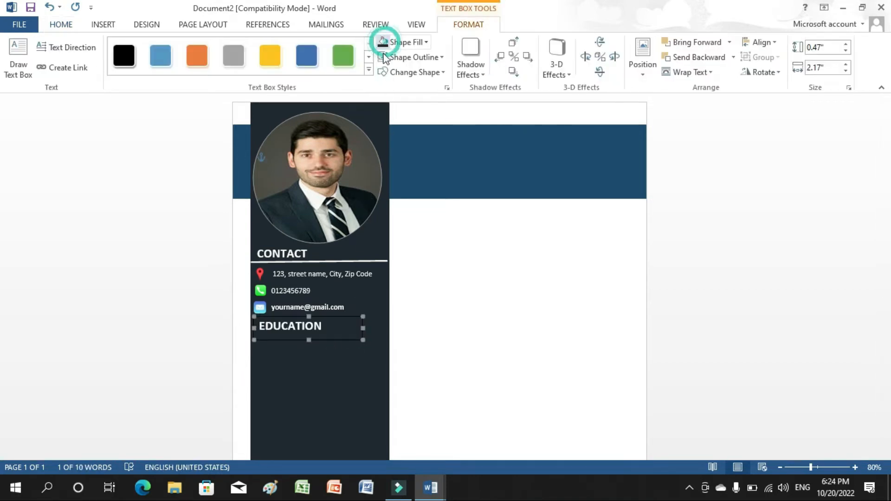
left_click(363, 328)
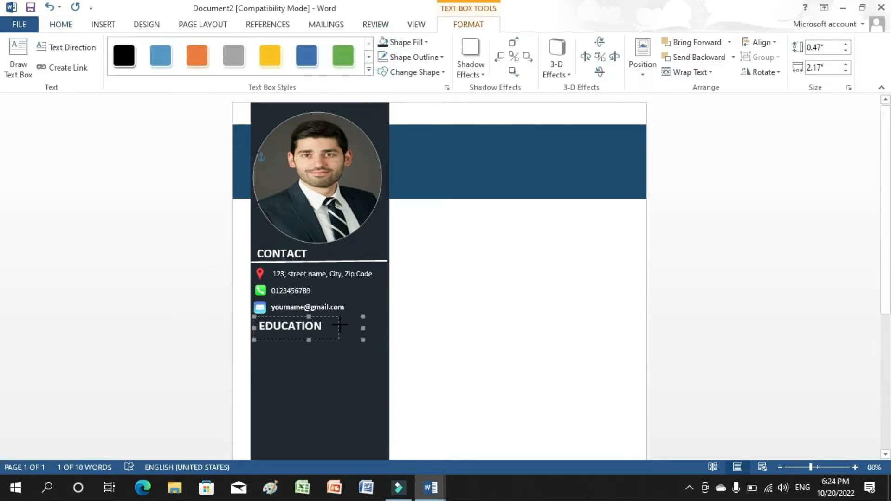
left_click_drag(339, 324, 339, 324)
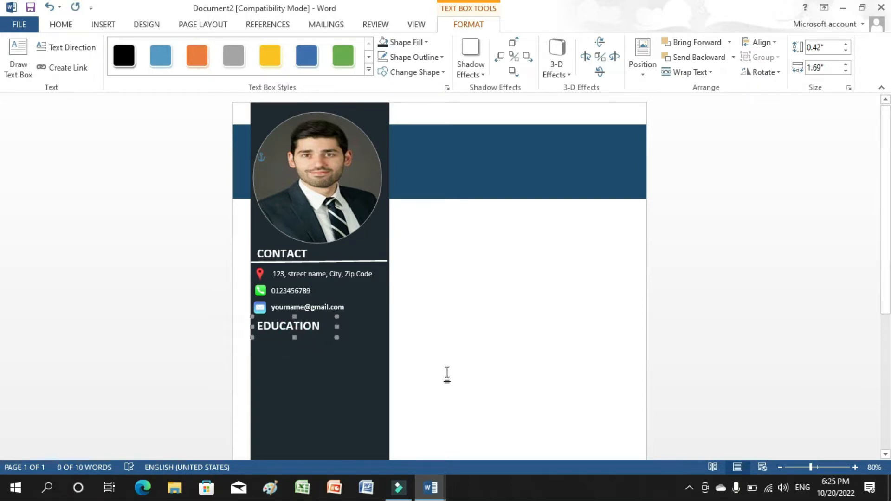
left_click(448, 373)
Copy the white divider line from under CONTACT and place the duplicate under EDUCATION.
left_click(377, 261)
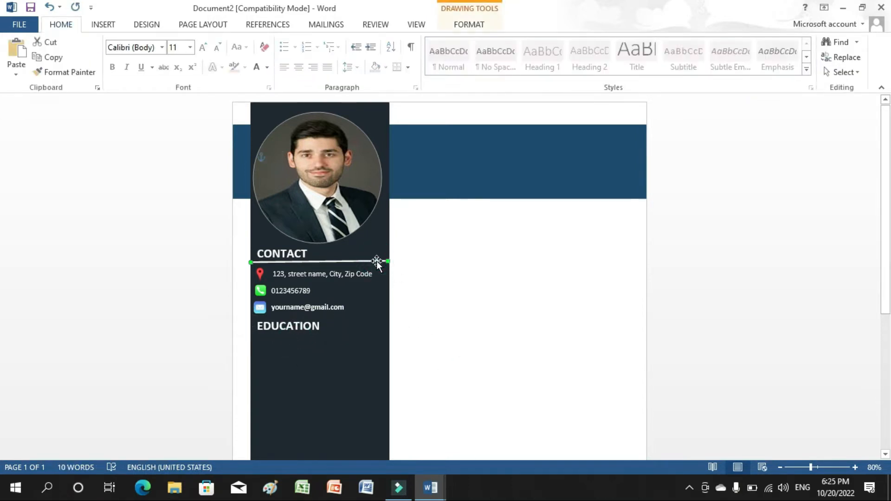
right_click(377, 261)
left_click(409, 55)
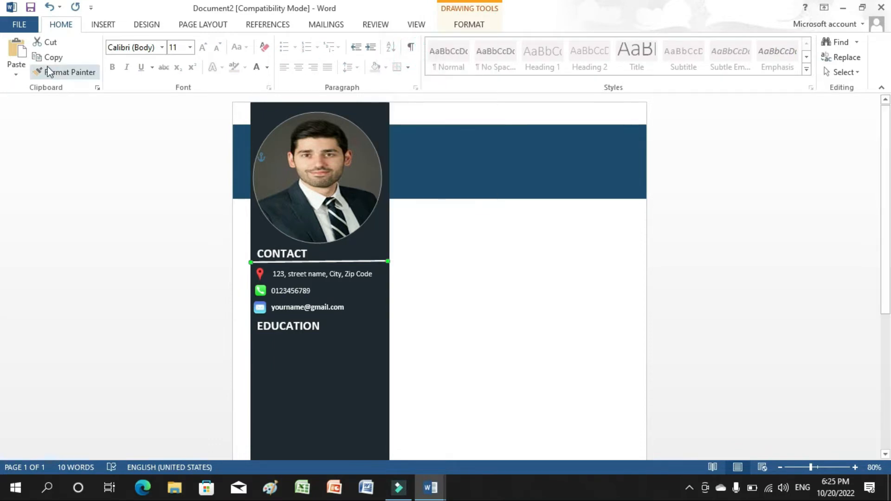
left_click(16, 51)
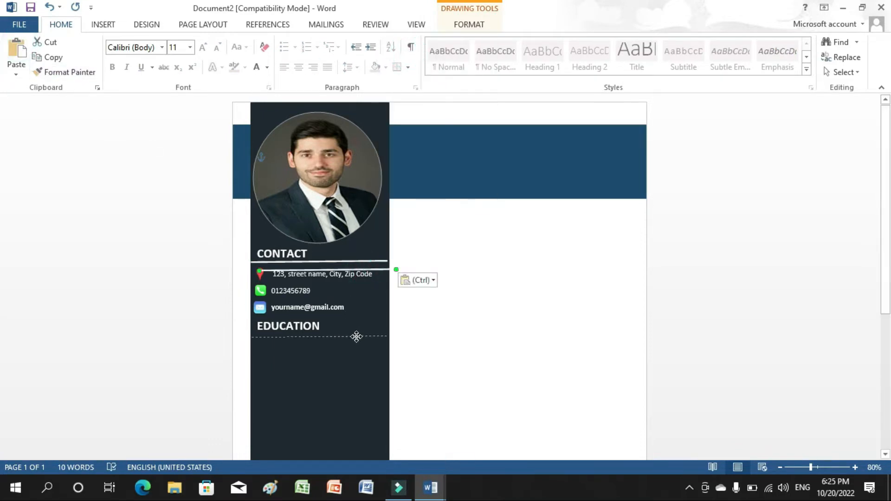
left_click_drag(356, 337, 356, 337)
left_click(442, 351)
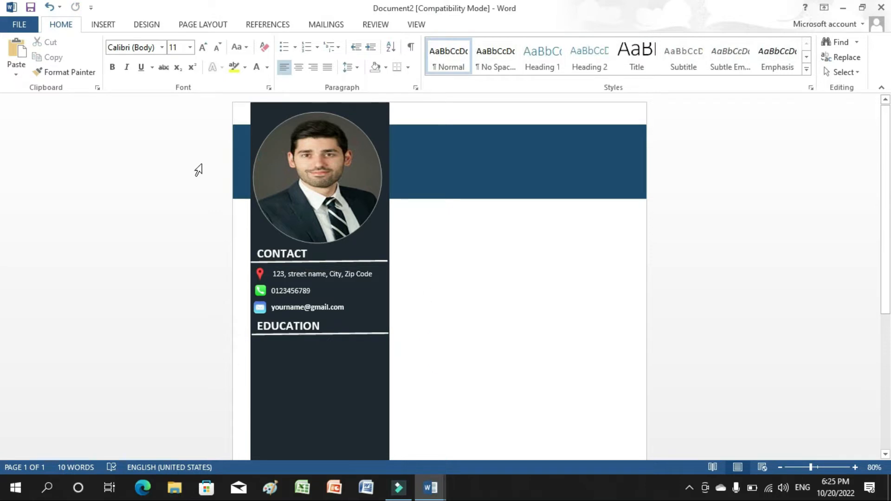
left_click(101, 24)
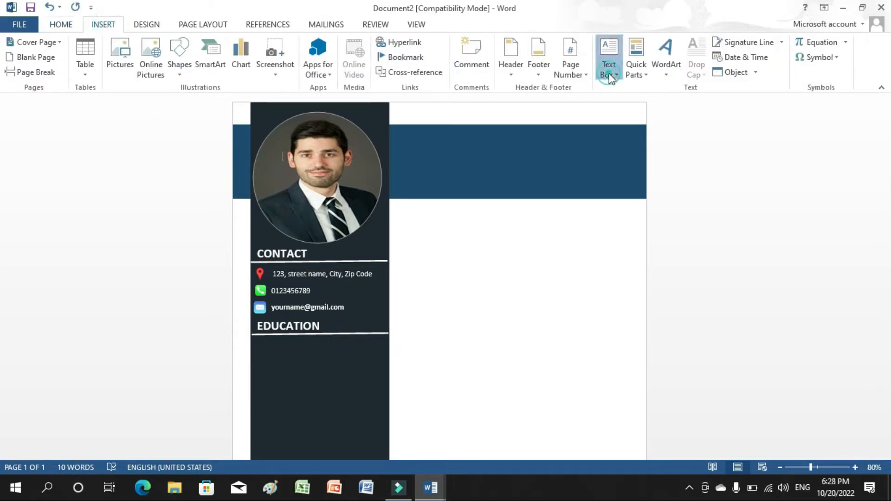
Draw a new text box below the EDUCATION heading.
left_click(609, 60)
left_click(629, 352)
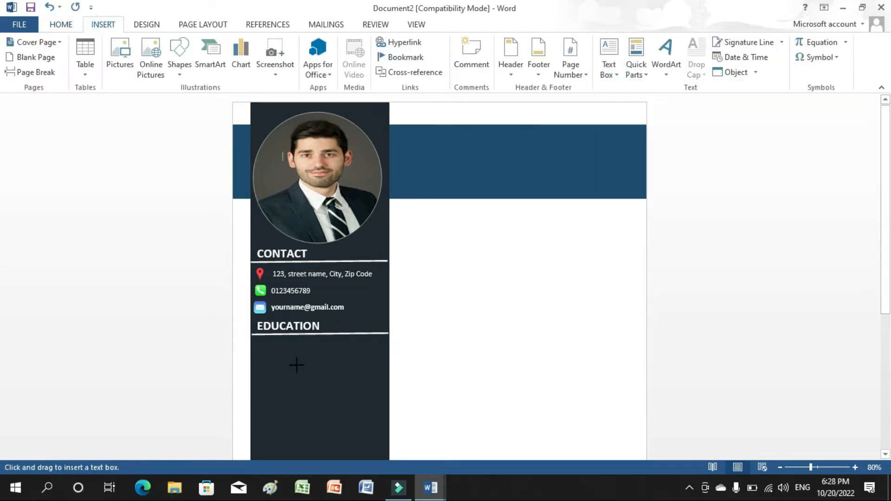
mouse_move(250, 334)
left_mouse_down()
mouse_move(279, 370)
mouse_move(372, 447)
left_mouse_up()
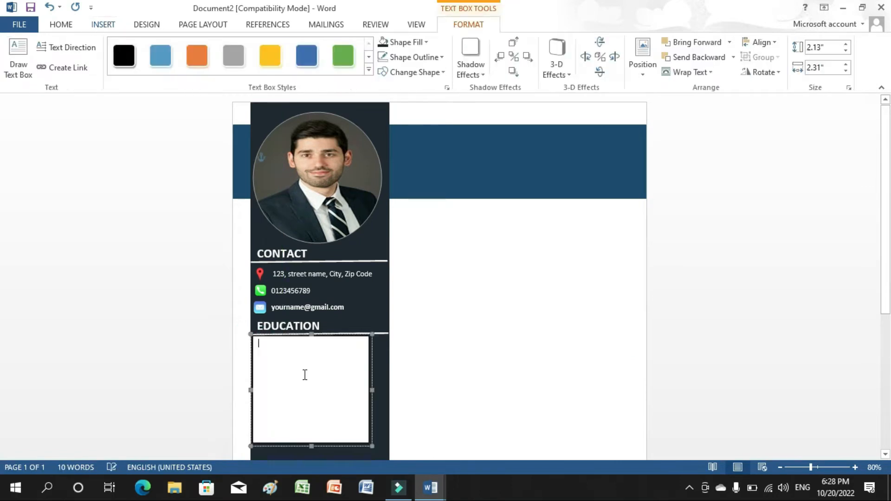
left_click(332, 444)
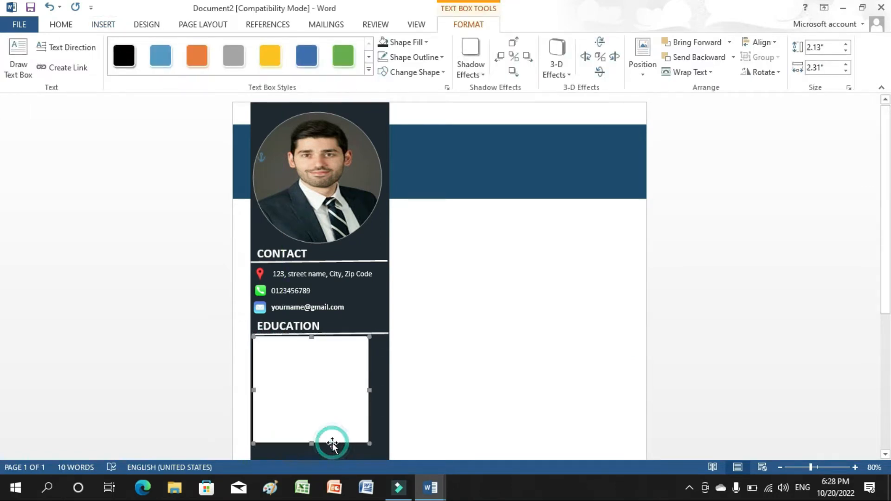
left_click(333, 429)
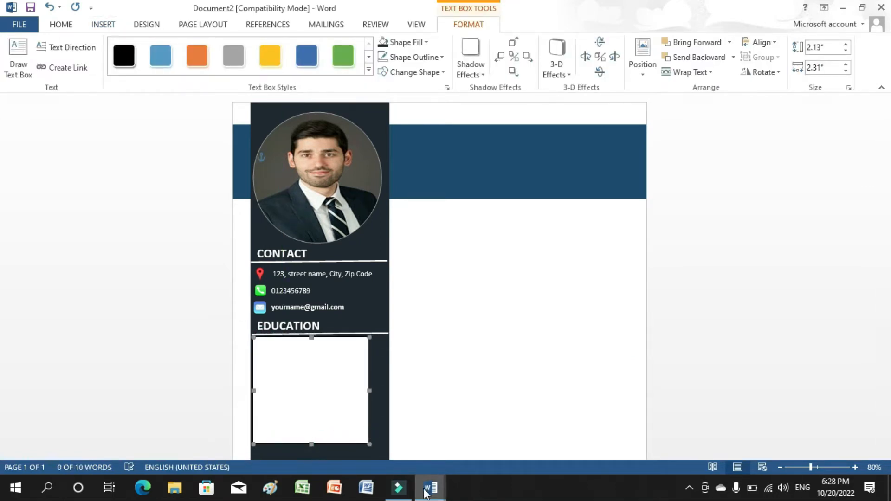
Copy the B.B.A details from the Education document and paste them into the new box.
mouse_move(431, 488)
left_click(395, 437)
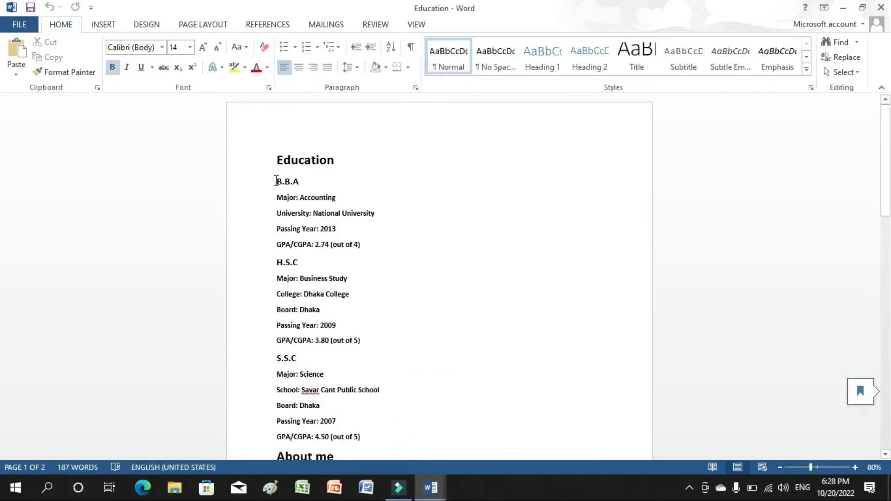
left_click_drag(276, 181, 362, 251)
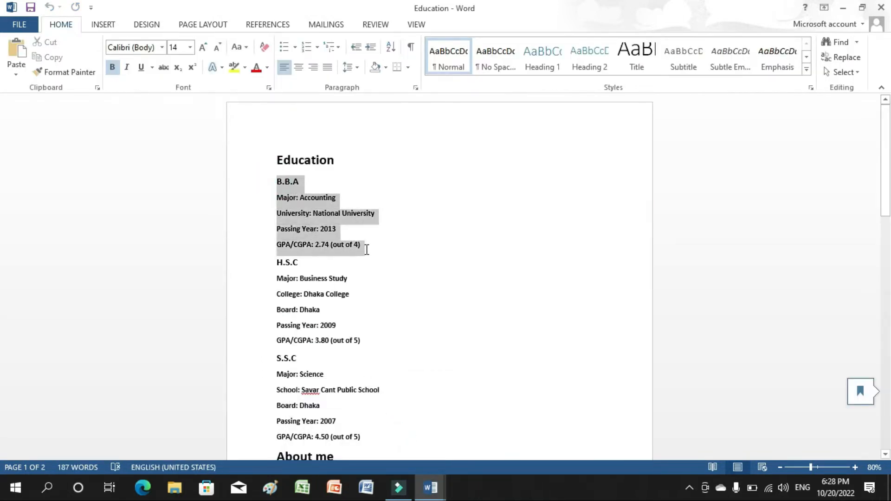
right_click(302, 201)
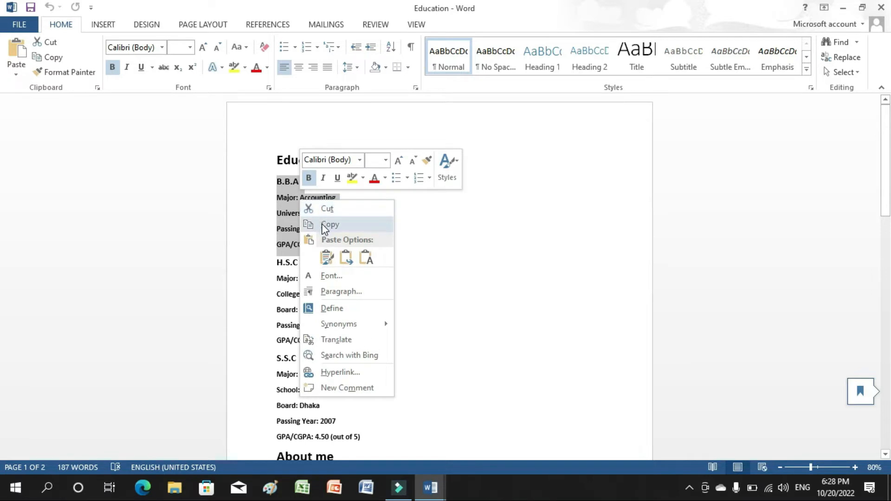
left_click(325, 224)
mouse_move(436, 496)
left_click(463, 447)
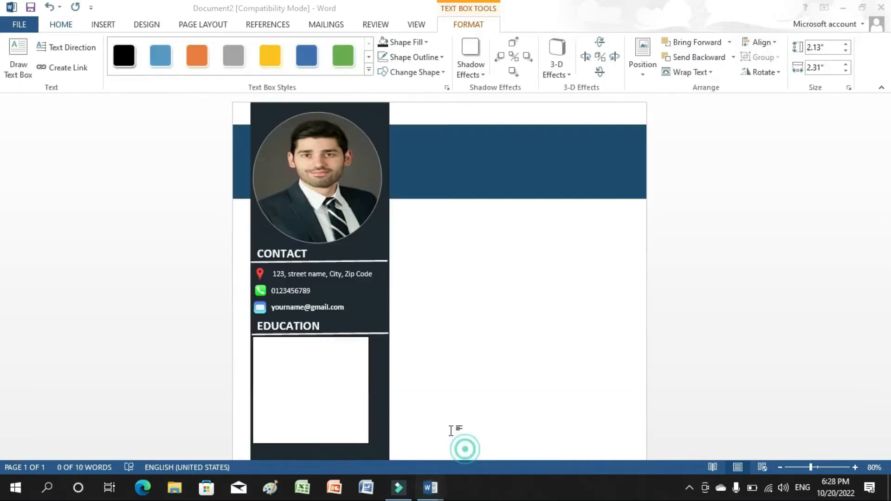
left_click(263, 350)
key("ctrl+v")
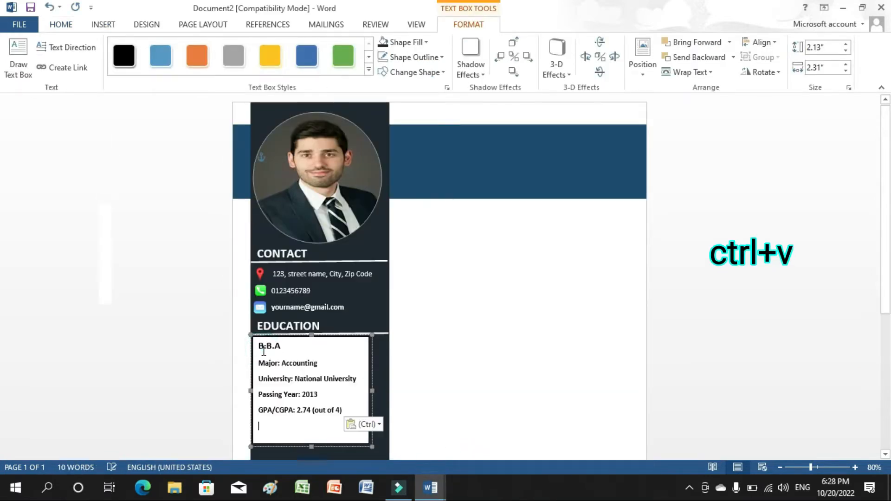
Shrink the B.B.A text box to fit its details and clear its white background.
left_click_drag(314, 447, 320, 419)
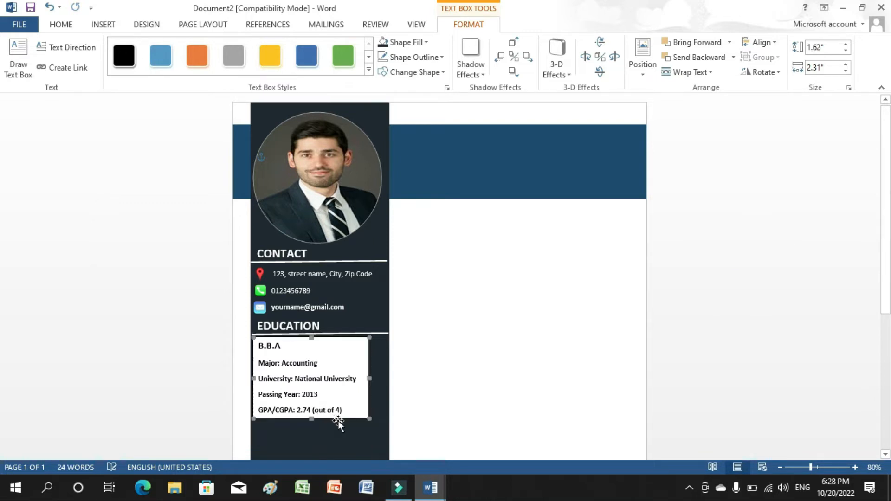
key("ctrl+z")
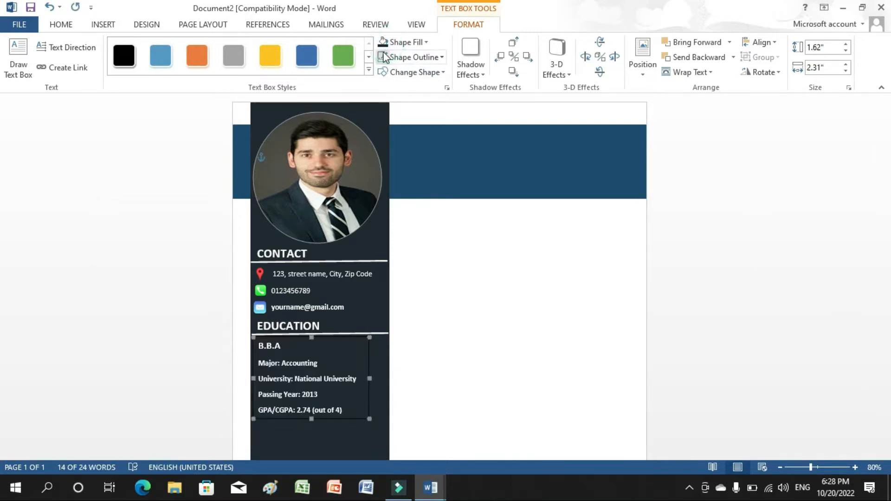
left_click(555, 302)
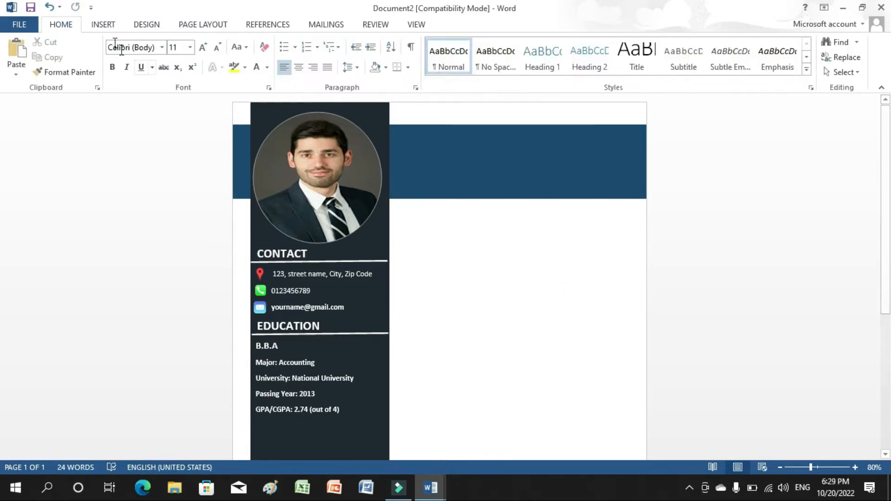
Draw a new text box below the B.B.A details.
scroll(537, 185, "down", 3)
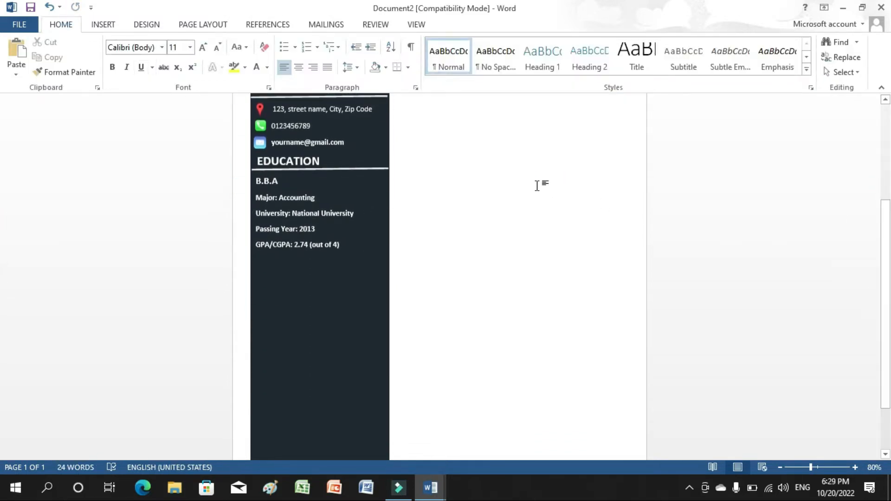
left_click(111, 27)
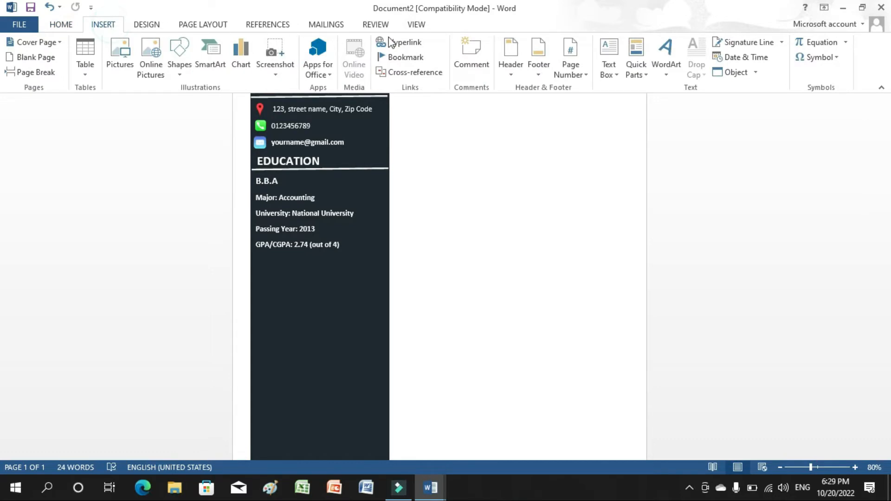
left_click(609, 73)
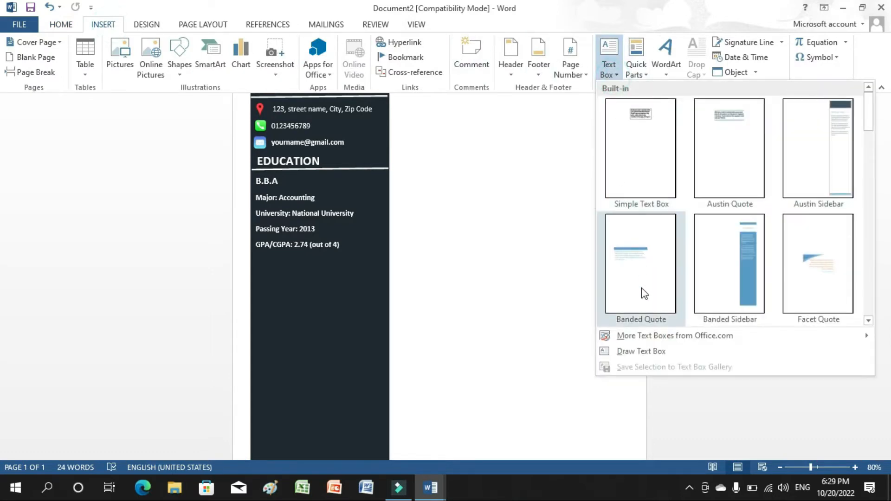
left_click(646, 352)
left_click_drag(255, 251, 356, 356)
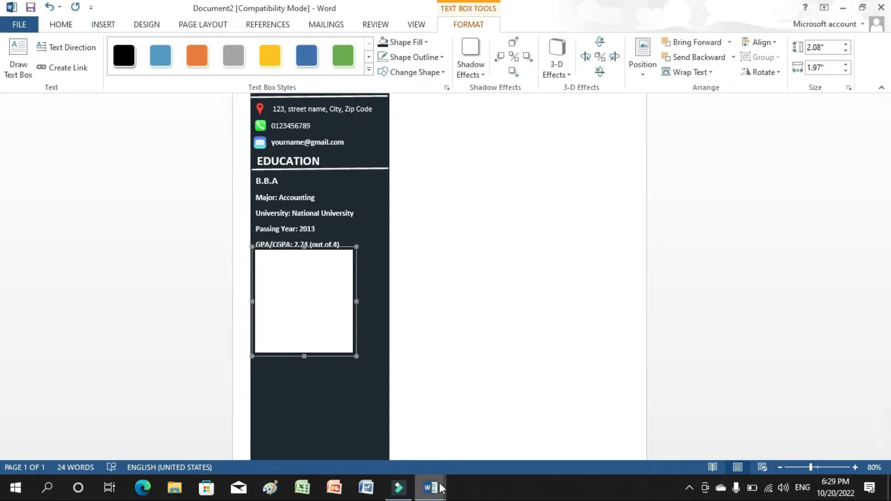
Copy the H.S.C details from the Education document and paste them into the new box.
left_click(388, 434)
left_click_drag(277, 181, 279, 263)
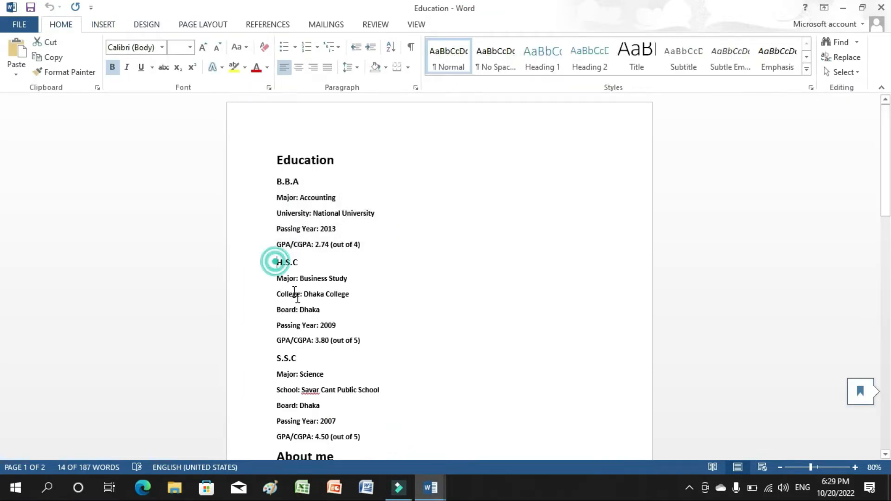
left_click_drag(296, 295, 361, 343)
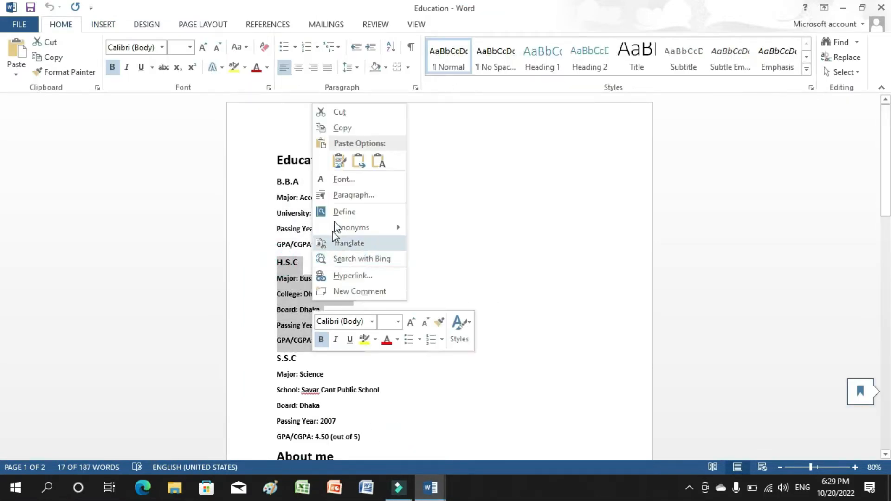
left_click(343, 128)
mouse_move(427, 491)
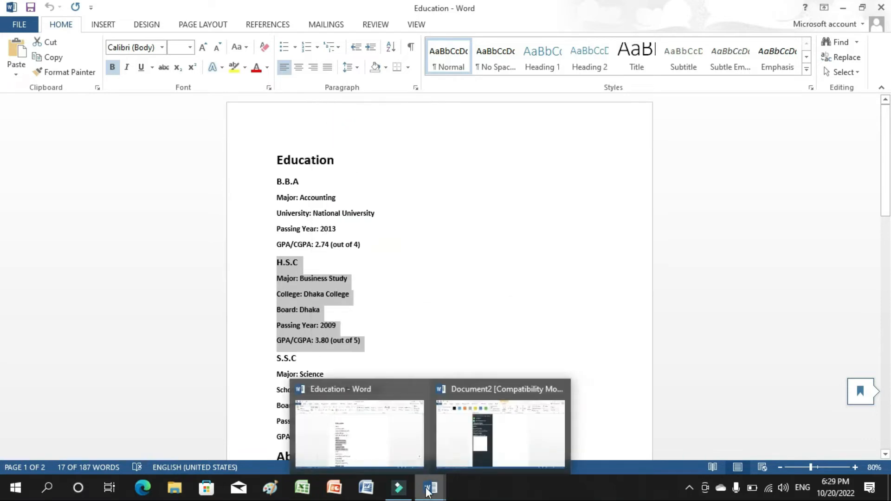
left_click(449, 459)
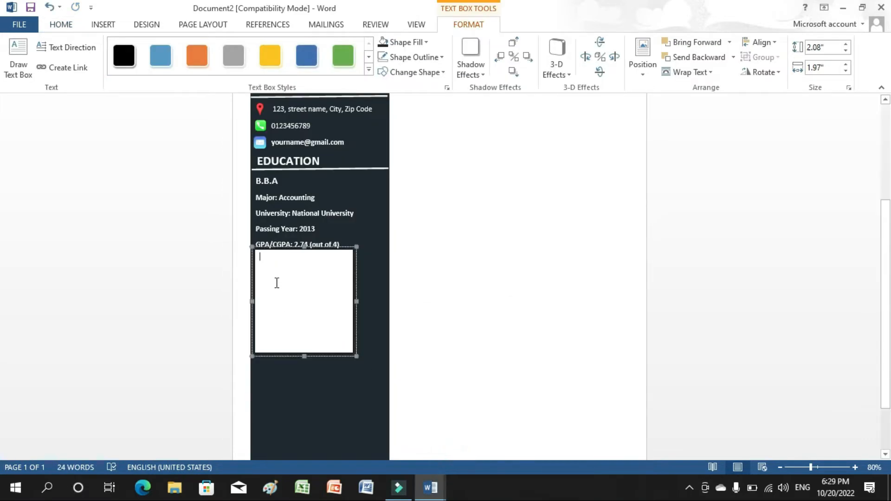
key("ctrl+v")
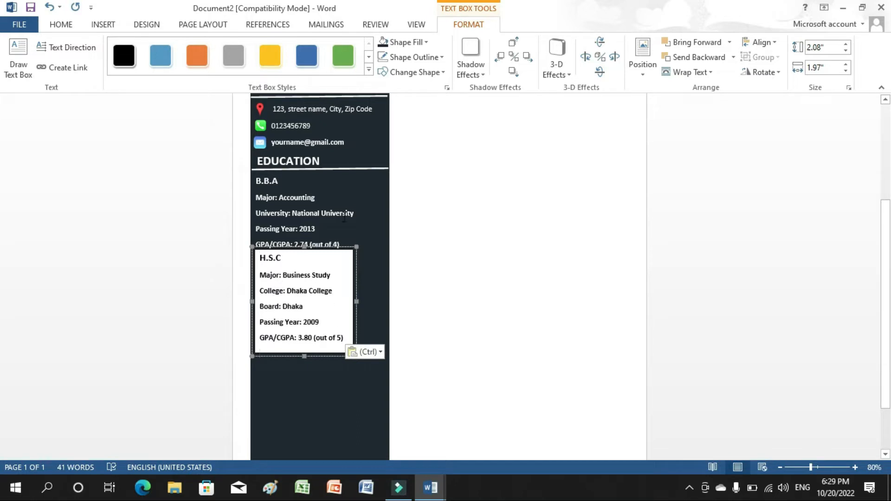
Remove the H.S.C box's white fill and outline.
left_click(383, 42)
left_click(383, 63)
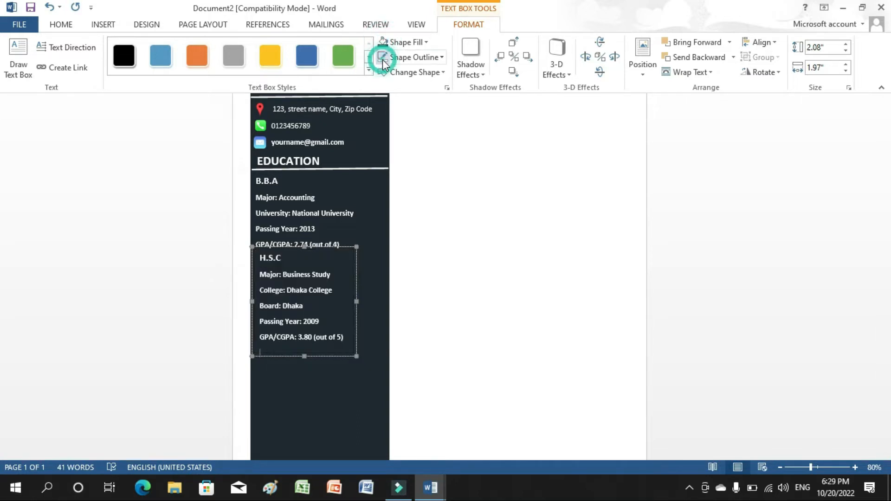
left_click(309, 352)
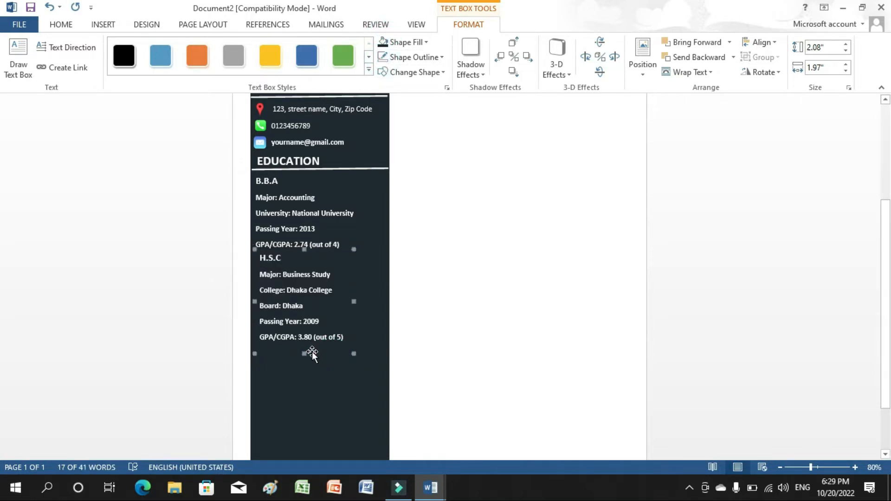
left_click(438, 344)
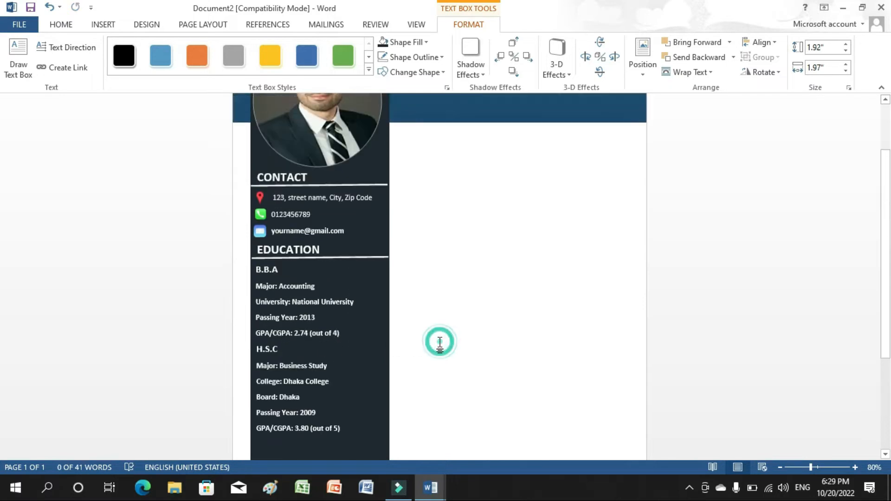
scroll(796, 280, "down", 5)
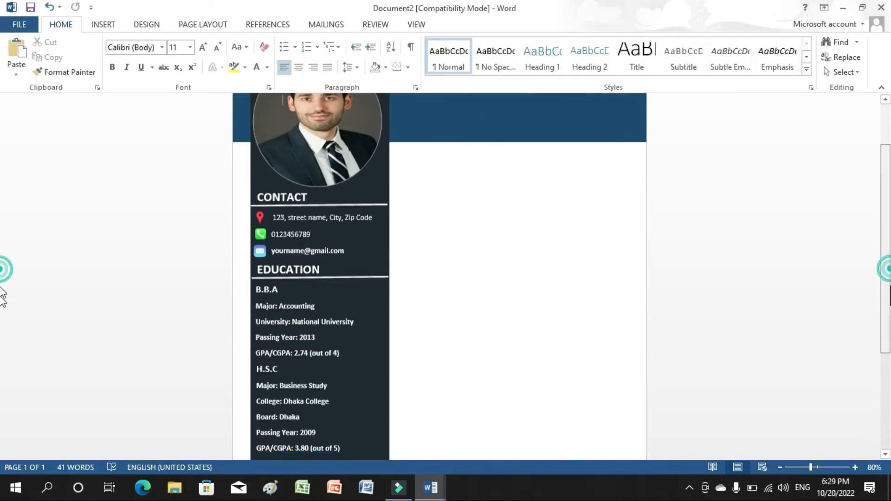
Draw an empty text box below the H.S.C details.
left_click(103, 25)
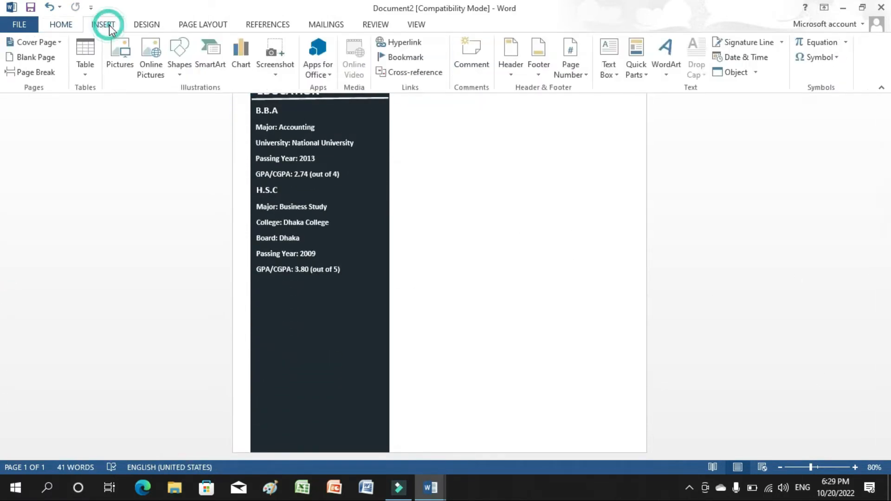
left_click(607, 72)
left_click(630, 349)
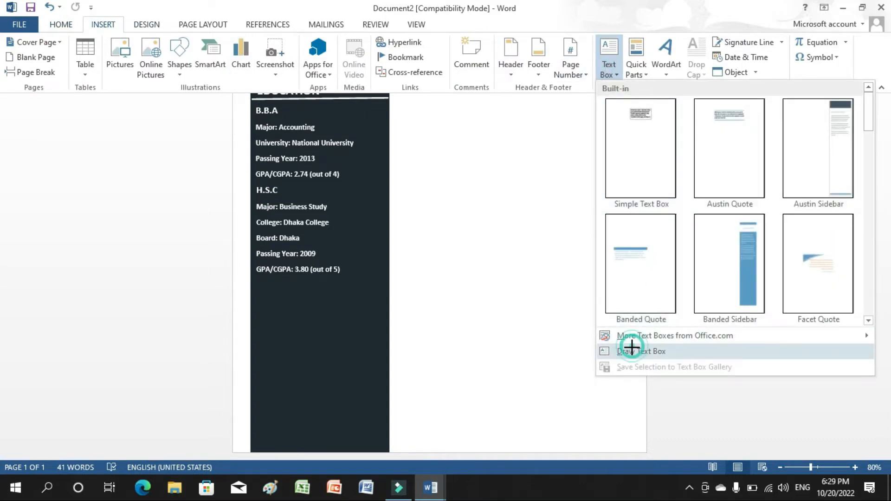
left_click_drag(260, 278, 351, 390)
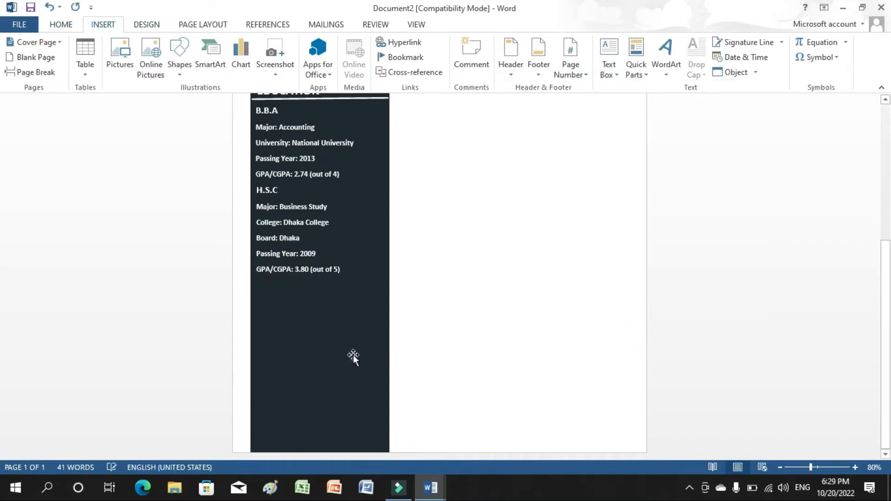
Copy the S.S.C section from the Education document and paste it into the new box.
mouse_move(419, 496)
left_click(390, 441)
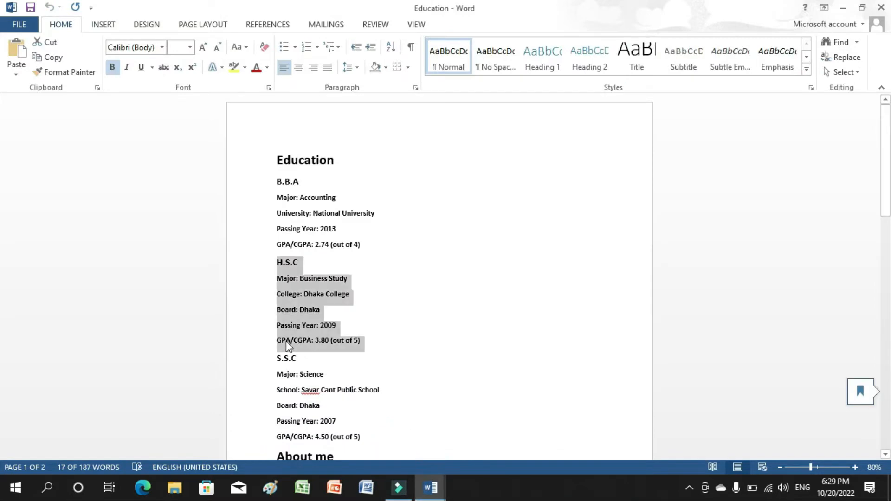
left_click_drag(276, 360, 364, 443)
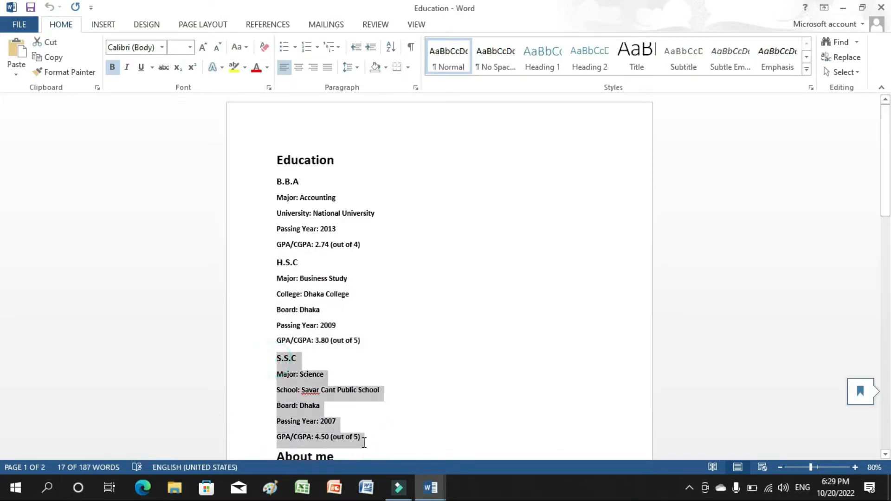
right_click(306, 405)
left_click(339, 233)
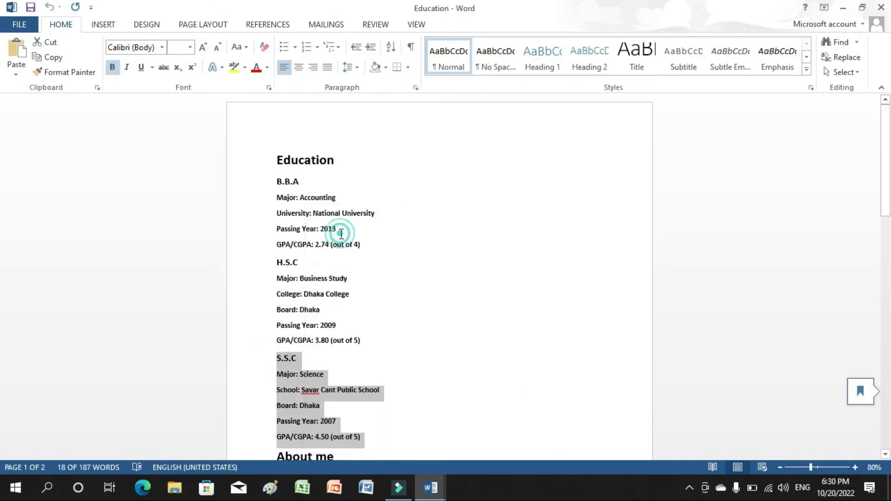
mouse_move(420, 486)
left_click(453, 454)
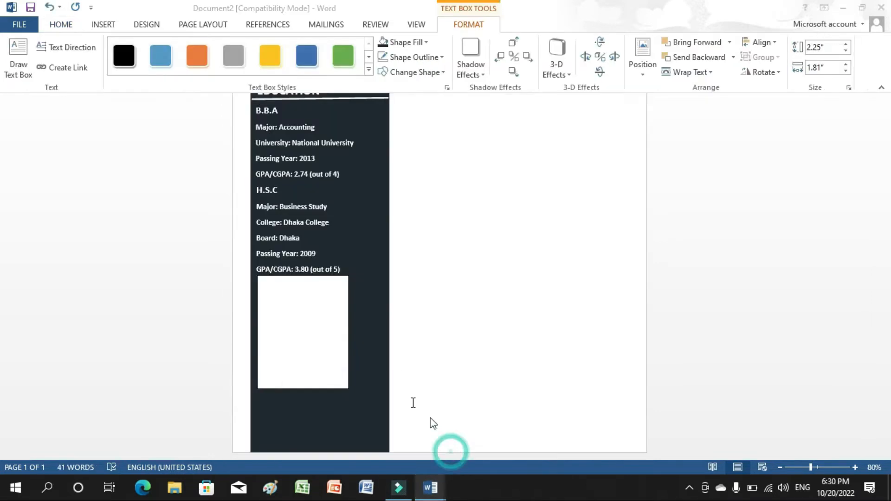
key("ctrl+v")
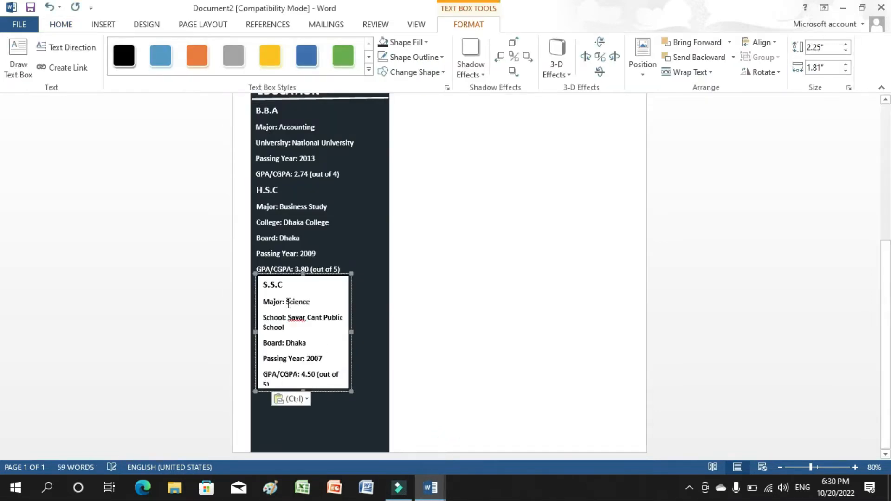
Remove the S.S.C box's white fill and widen it so each entry fits on one line.
left_click_drag(350, 331, 361, 332)
left_click_drag(310, 389, 337, 385)
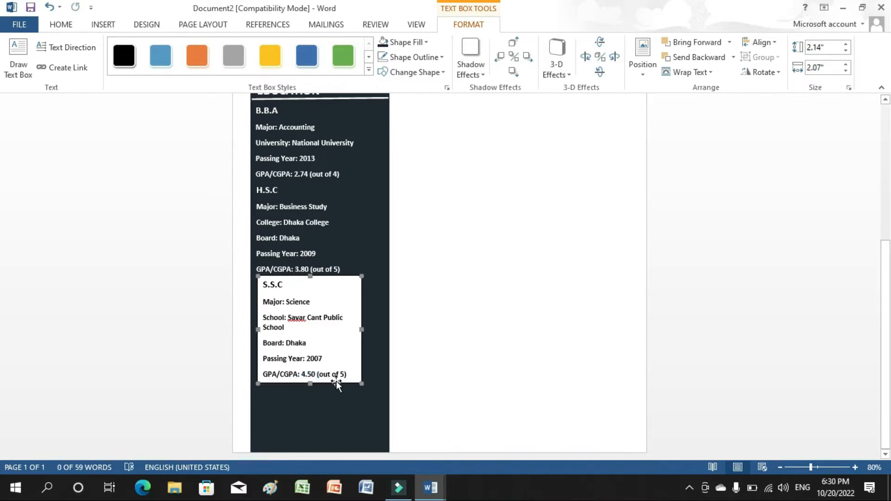
left_click(380, 42)
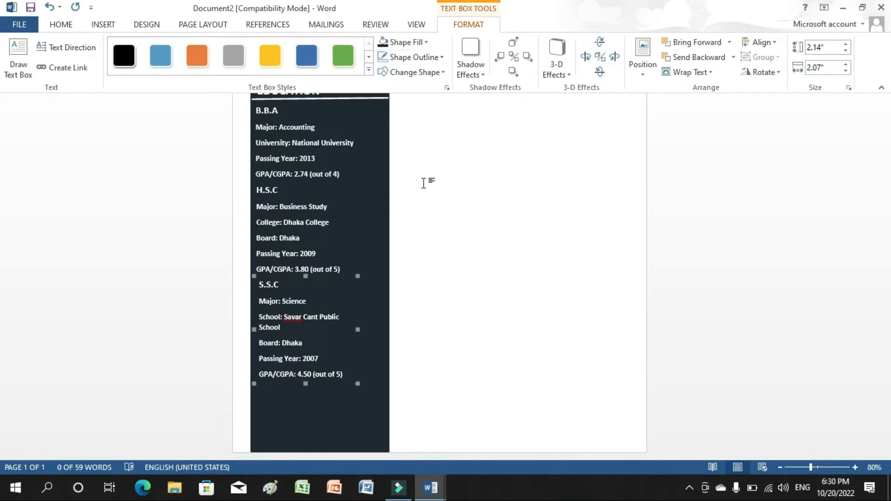
left_click_drag(357, 331, 370, 330)
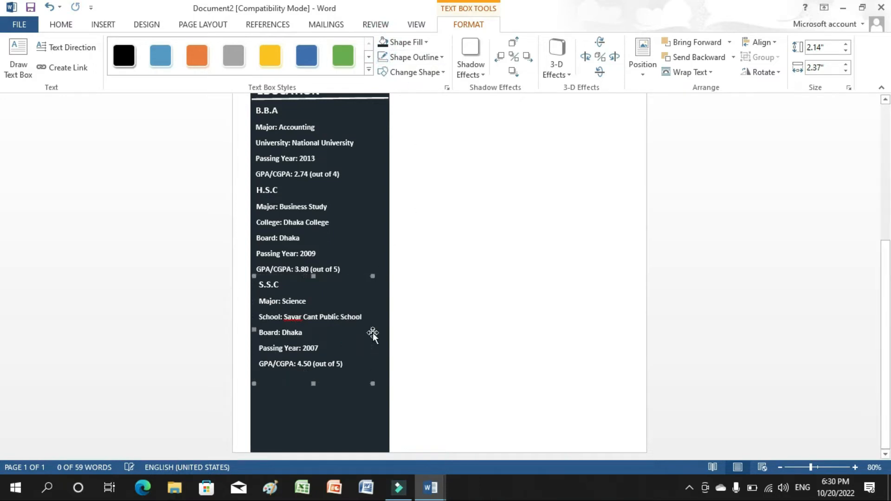
scroll(548, 331, "up", 4)
left_click(548, 322)
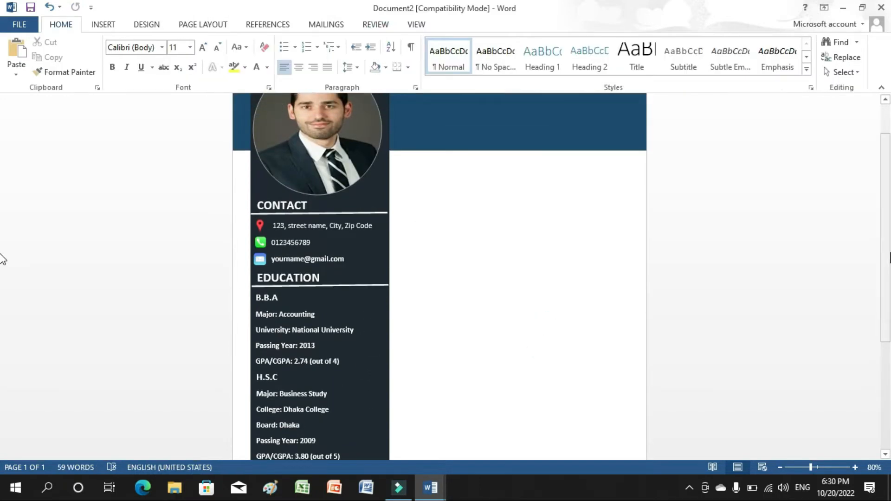
scroll(1, 278, "down", 2)
scroll(1, 321, "down", 3)
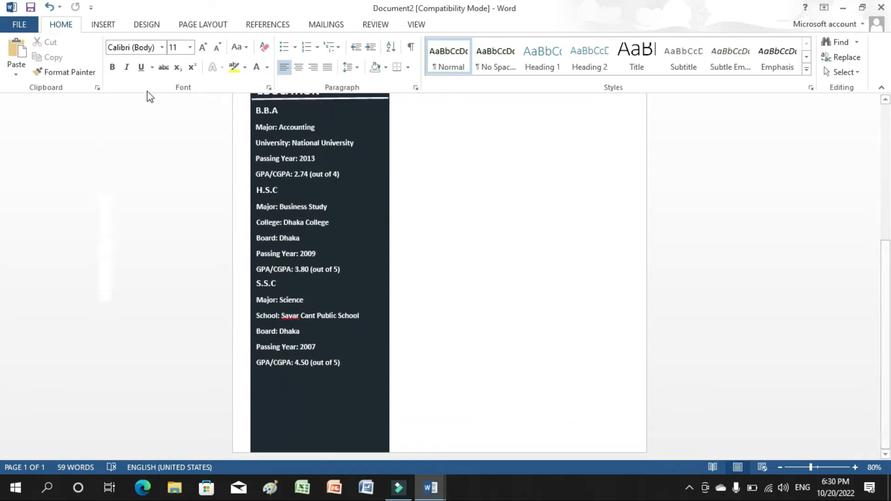
Add a SKILLS heading below the S.S.C details in bold, 18 pt, white text.
left_click(103, 24)
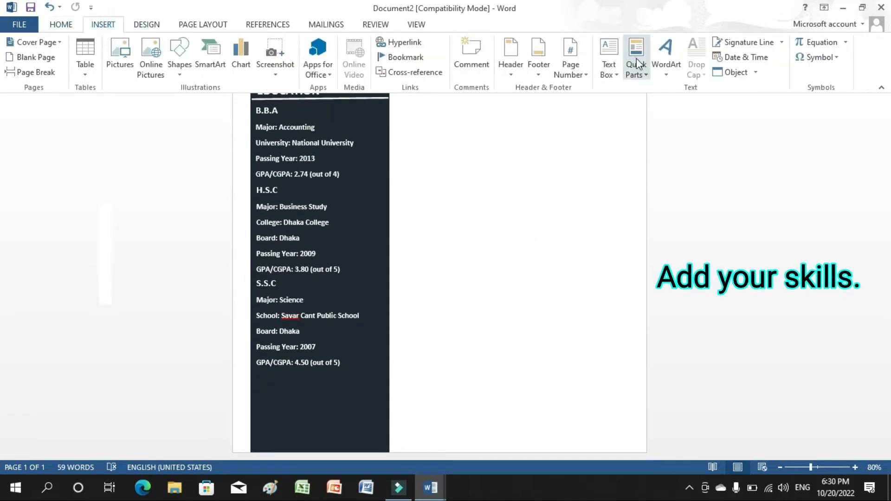
left_click(609, 58)
left_click(624, 353)
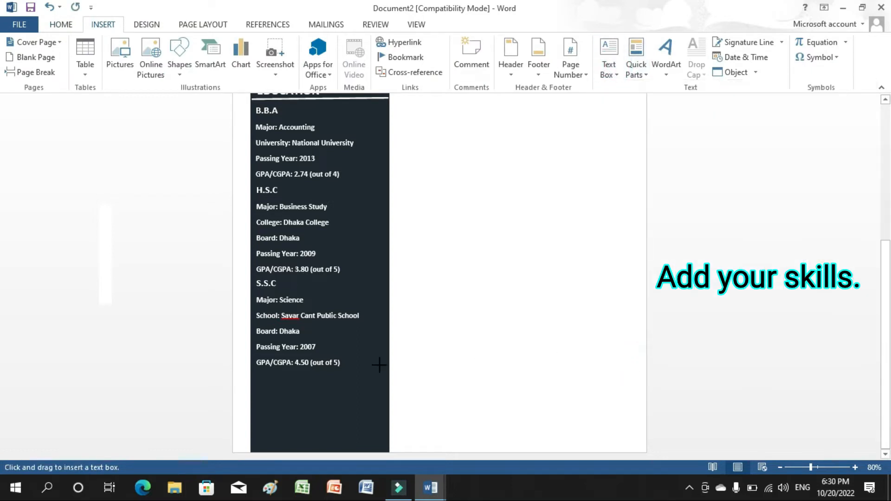
left_click_drag(255, 370, 321, 396)
type("SKILLS")
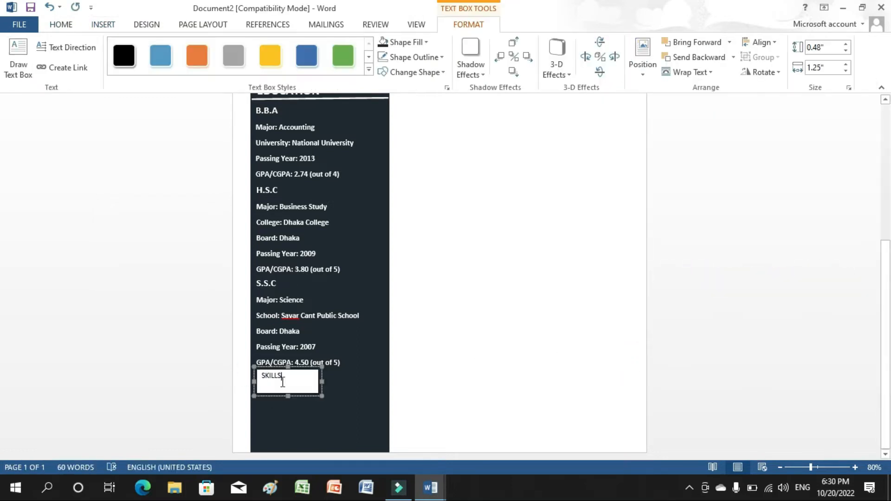
left_click_drag(271, 376, 235, 372)
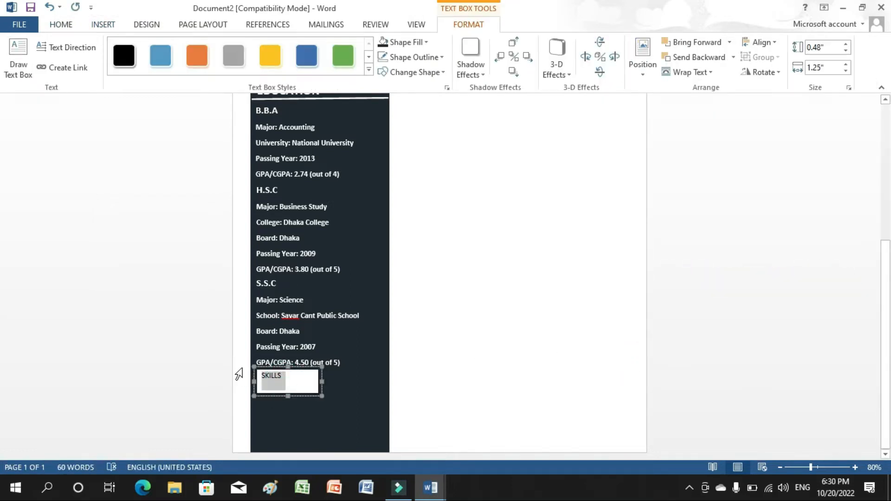
left_click(61, 24)
left_click(113, 68)
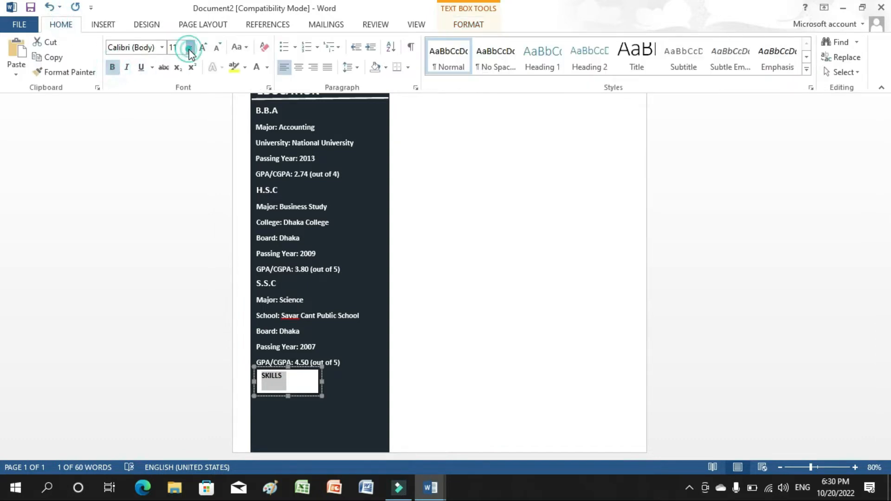
left_click(189, 47)
left_click(175, 149)
left_click(256, 67)
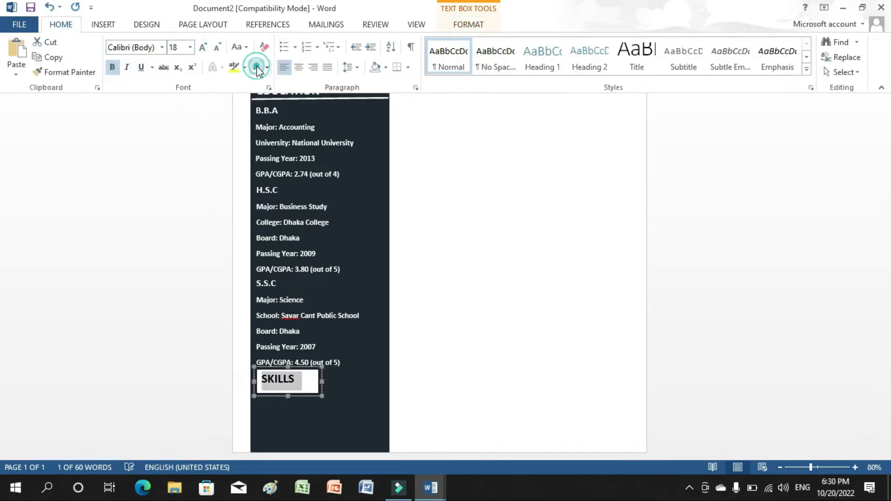
Remove the white fill from the SKILLS text box.
double_click(310, 391)
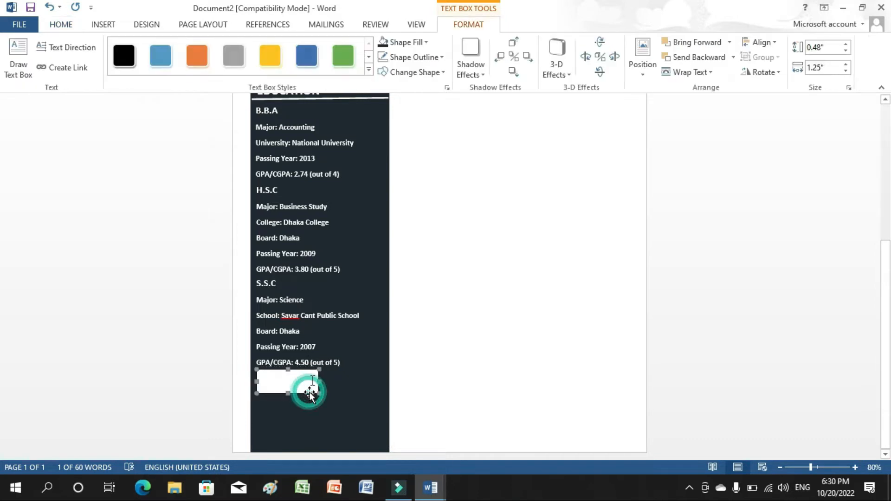
left_click(383, 43)
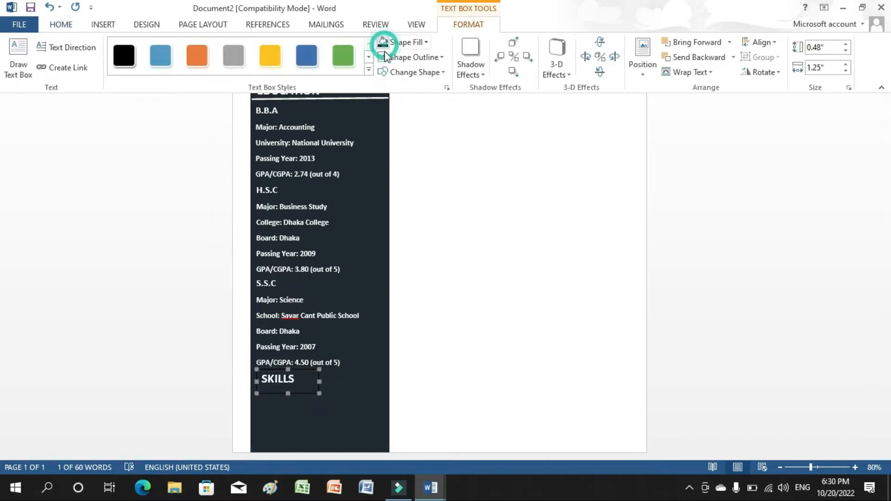
left_click(287, 392)
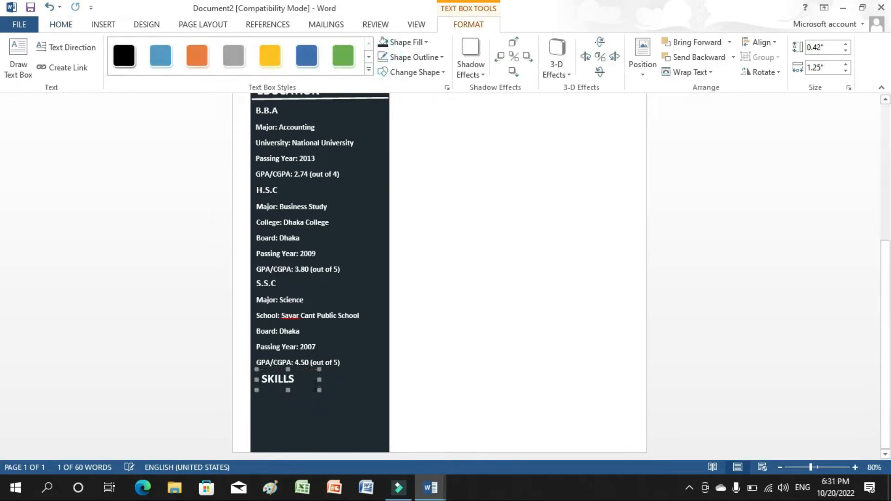
Copy the white divider line from under EDUCATION and paste a duplicate under SKILLS.
left_click(360, 99)
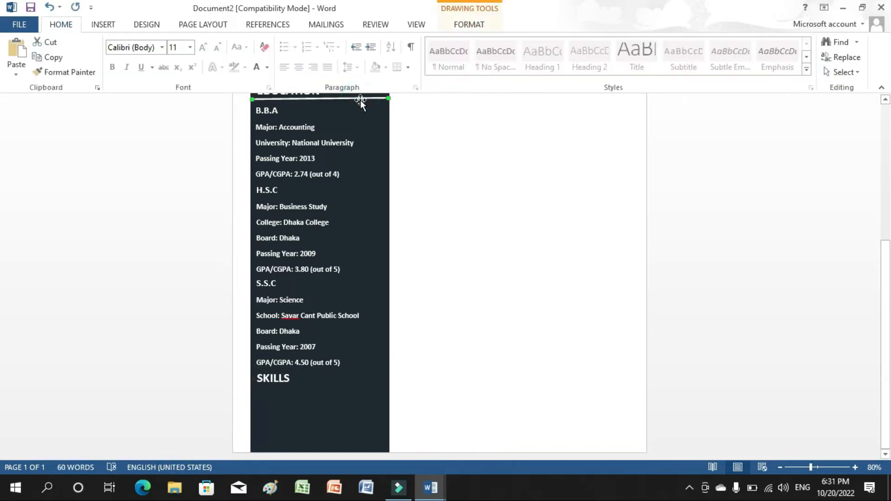
right_click(361, 100)
left_click(373, 125)
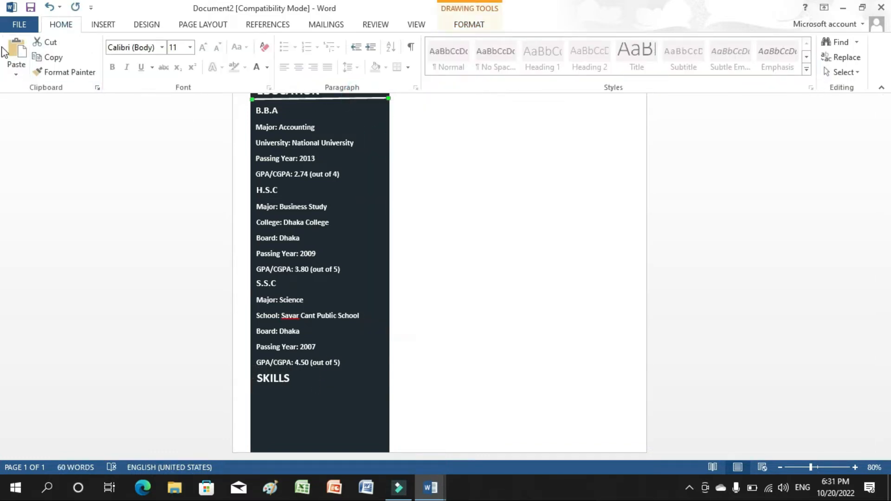
left_click(17, 50)
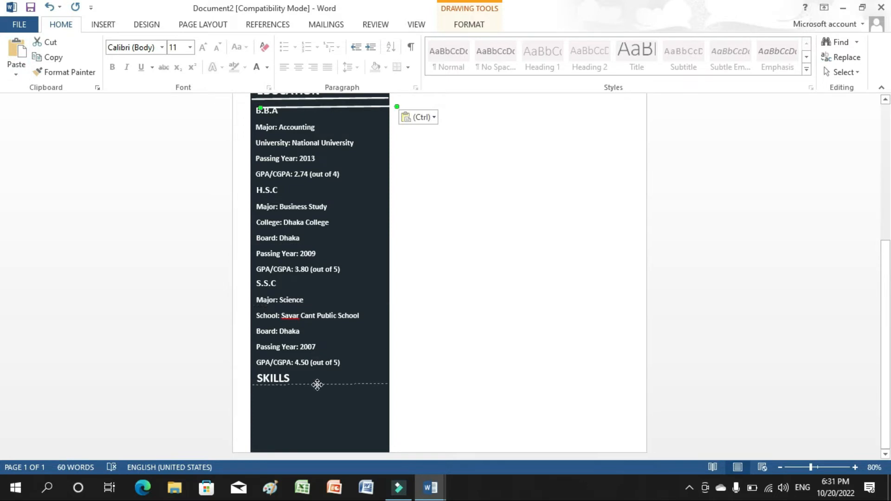
left_click(453, 342)
scroll(454, 342, "up", 4)
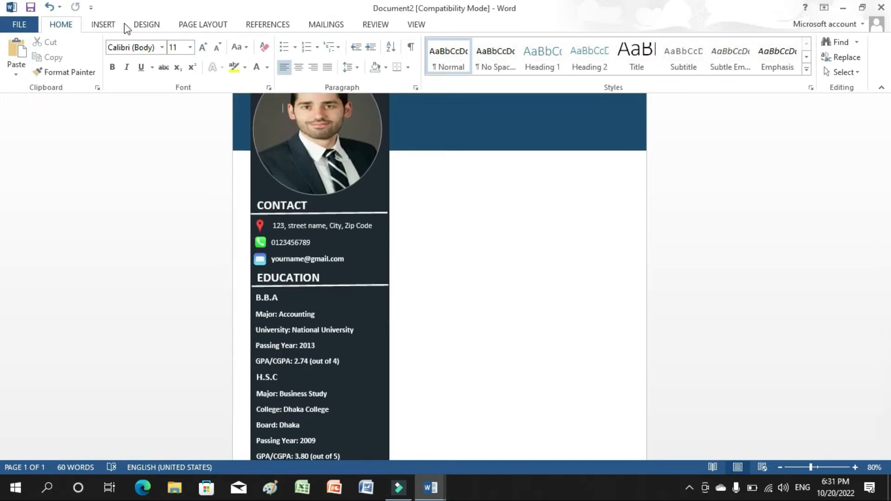
scroll(4, 235, "down", 4)
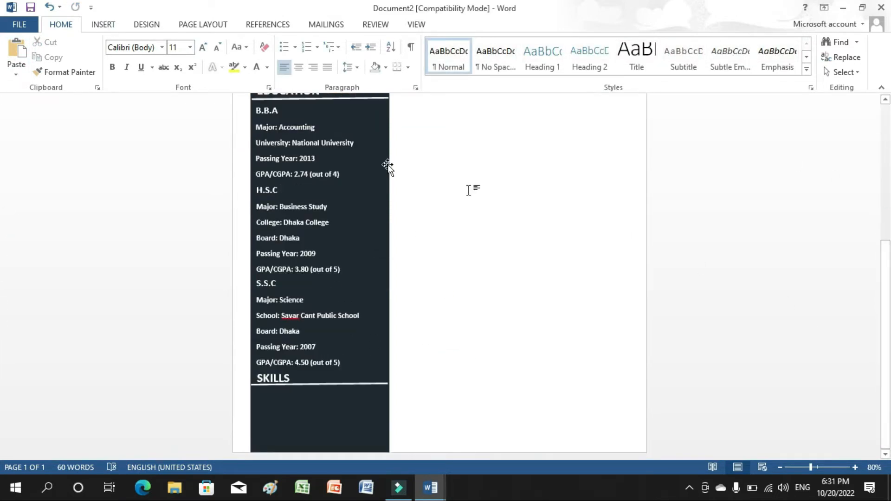
left_click(103, 25)
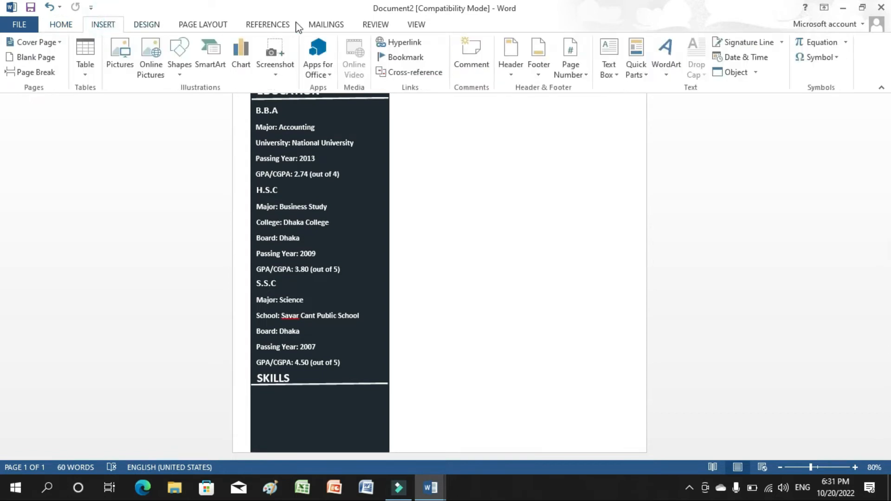
Draw a text box under SKILLS with bullets: Social Marketing, Online Marketing, IT Application, Planning Meeting, Public Relation.
left_click(612, 70)
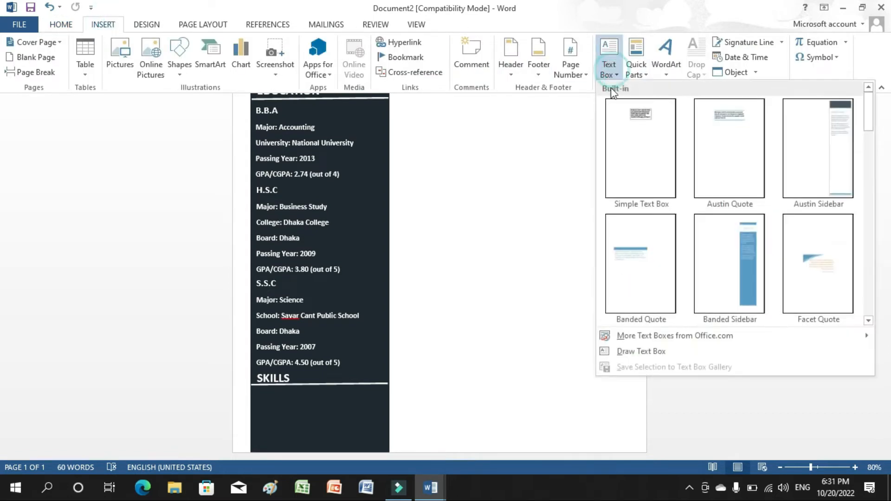
left_click(645, 353)
left_click_drag(254, 390, 368, 449)
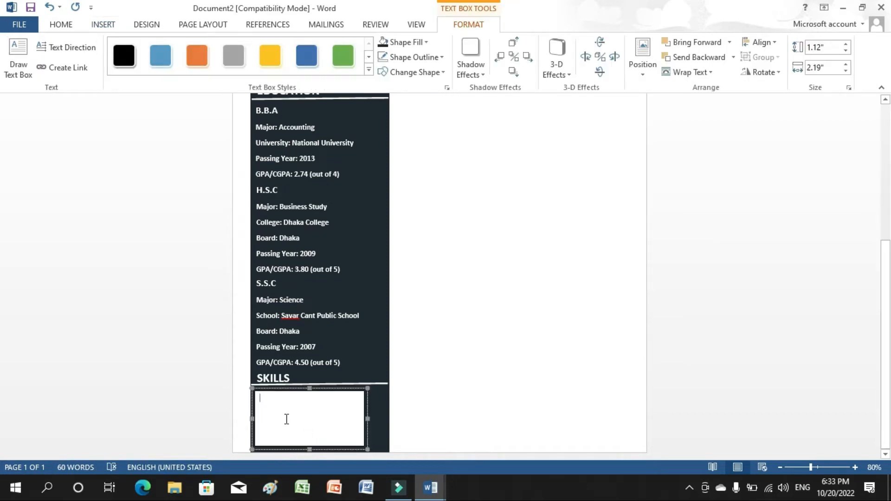
left_click(60, 25)
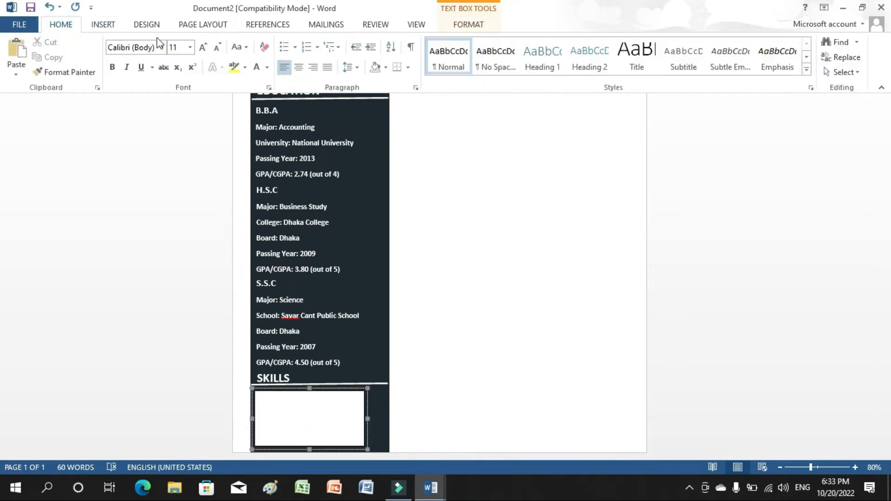
left_click(284, 47)
type("Social Marketing")
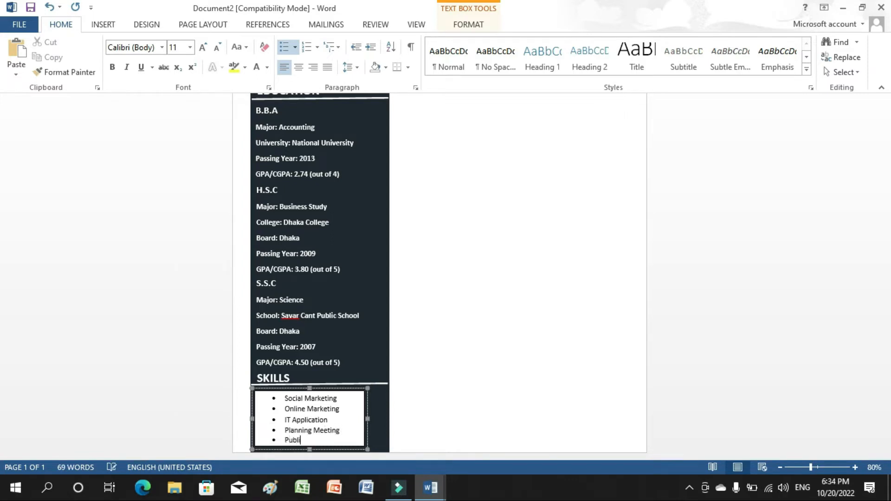
type("n")
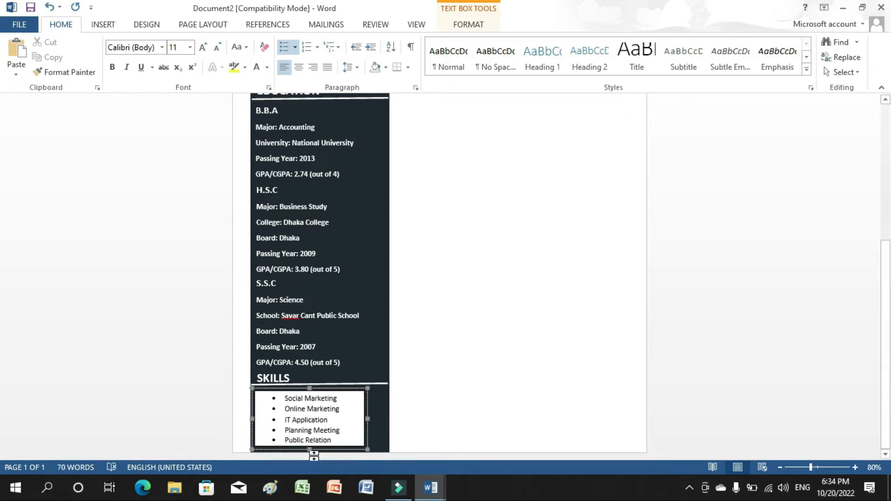
Remove the skills box's white fill and outline.
left_click(345, 446)
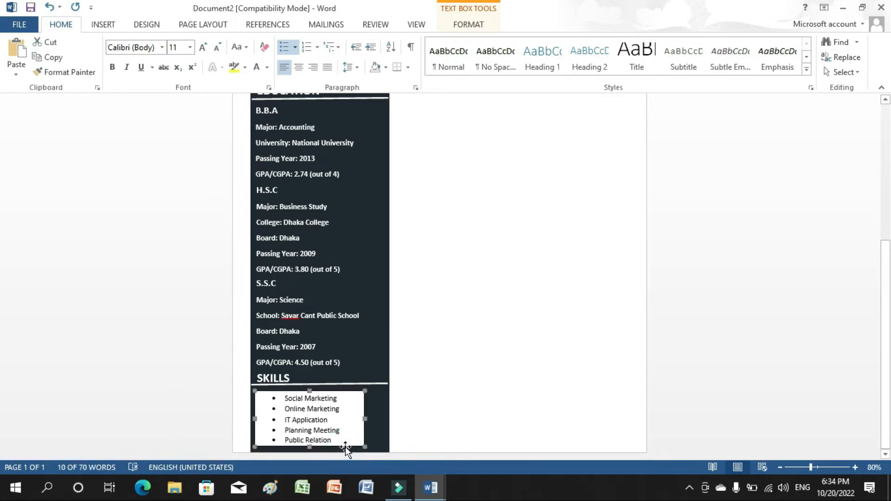
double_click(344, 446)
left_click(384, 42)
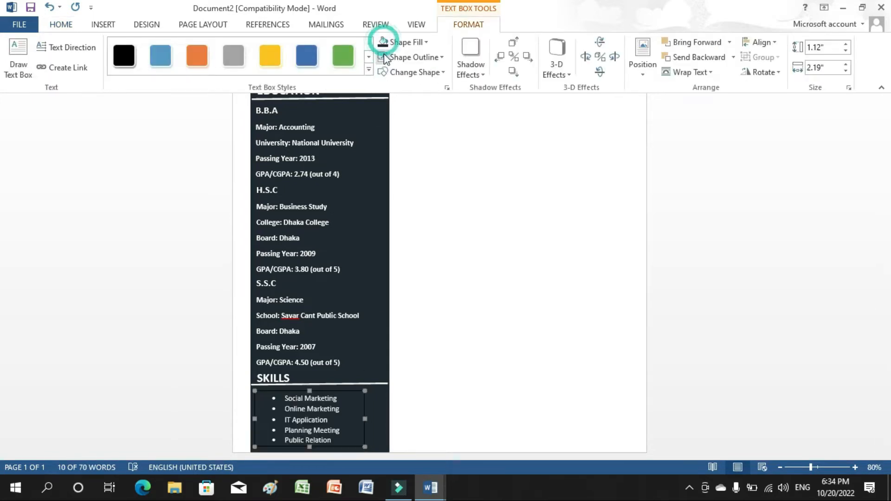
left_click(384, 56)
left_click(493, 195)
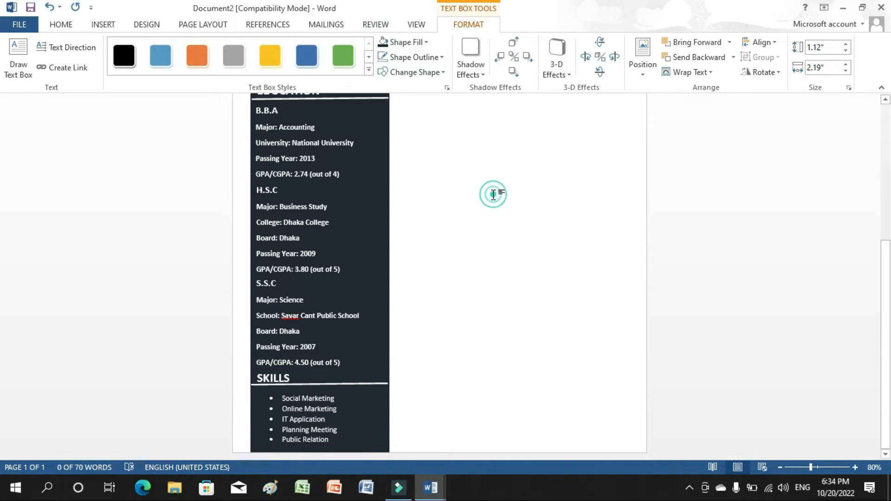
left_click(563, 247)
left_click_drag(887, 248, 886, 197)
Draw a text box on the blue header and type the person's full name.
left_click(103, 24)
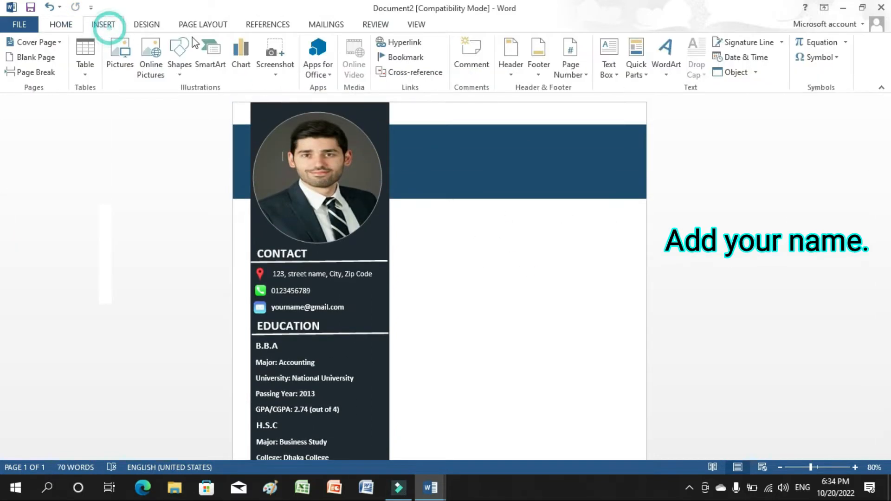
left_click(609, 63)
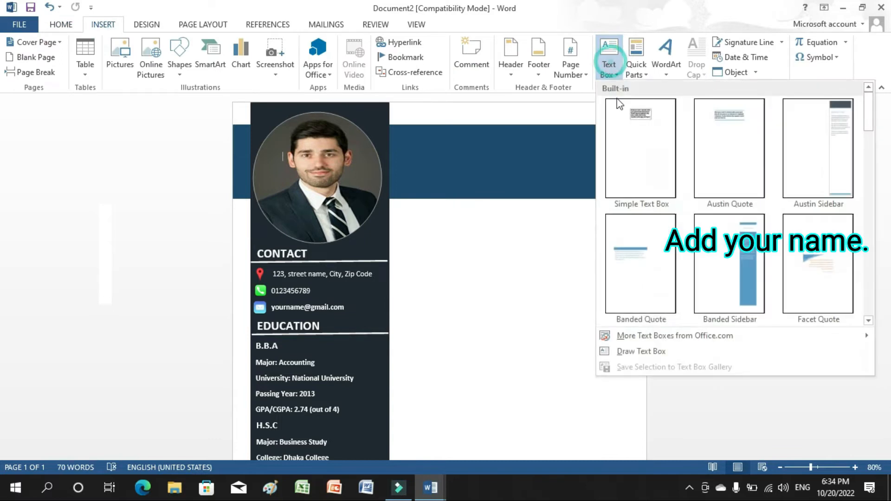
left_click(641, 352)
left_click_drag(413, 128, 578, 169)
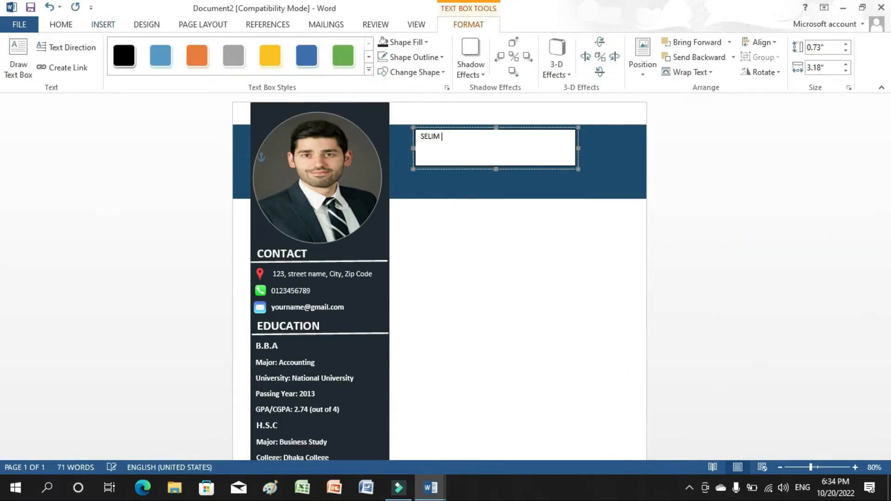
left_click_drag(474, 137, 421, 139)
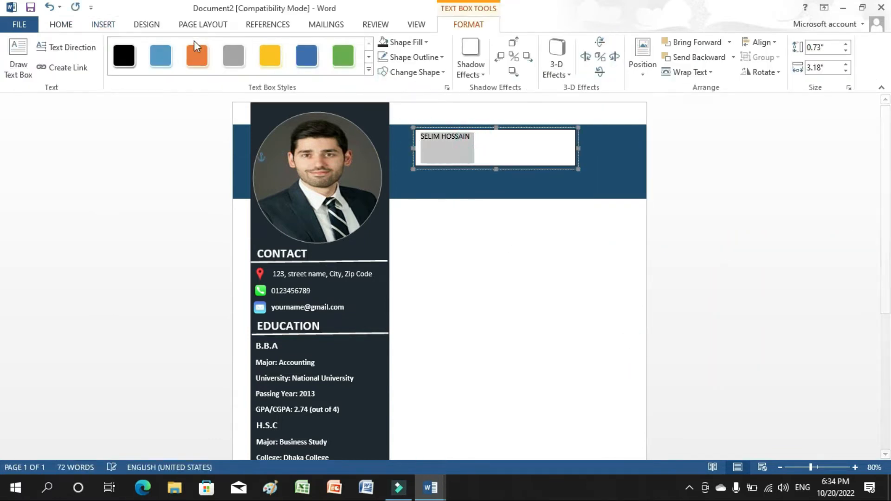
Make the name Bold, 28 pt and white.
left_click(55, 26)
left_click(111, 69)
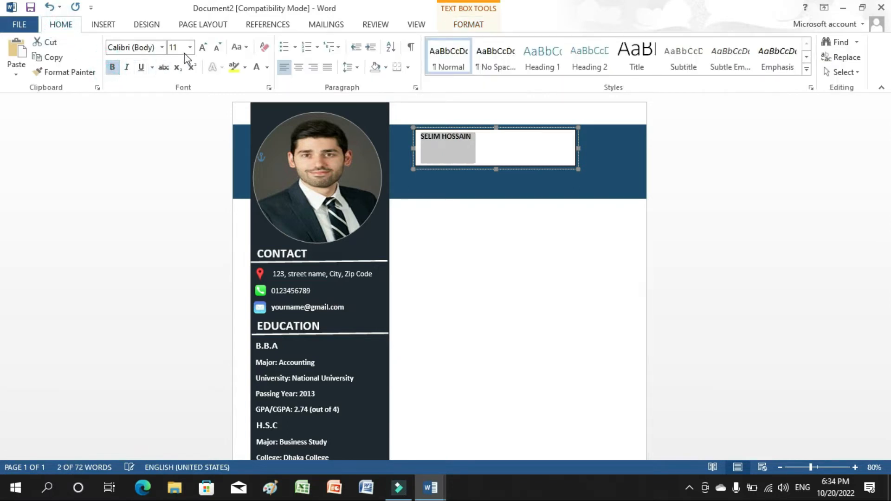
left_click(190, 47)
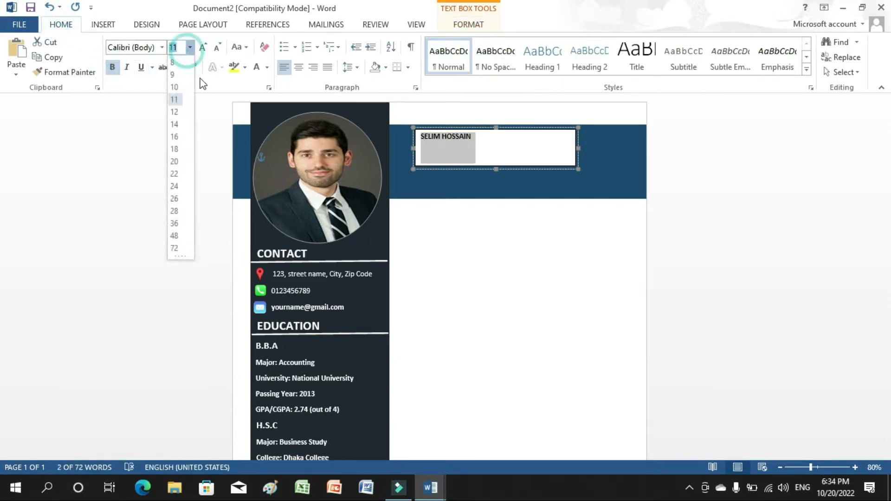
left_click(175, 211)
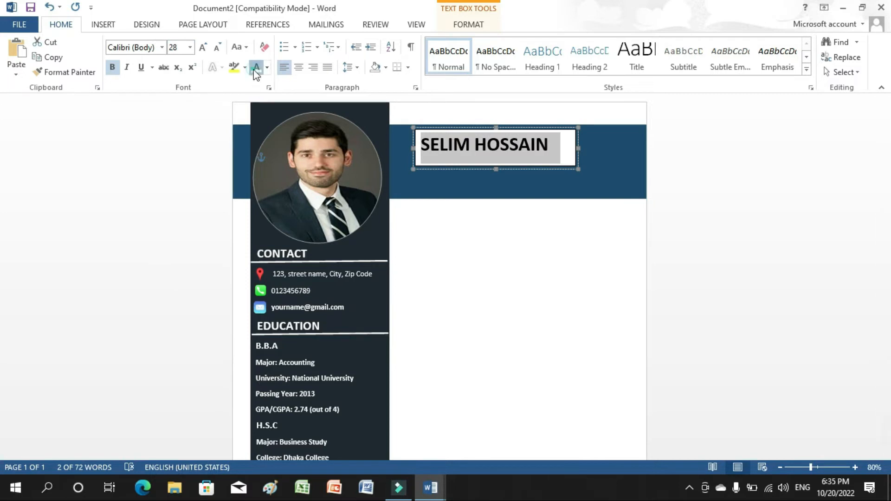
left_click(540, 169)
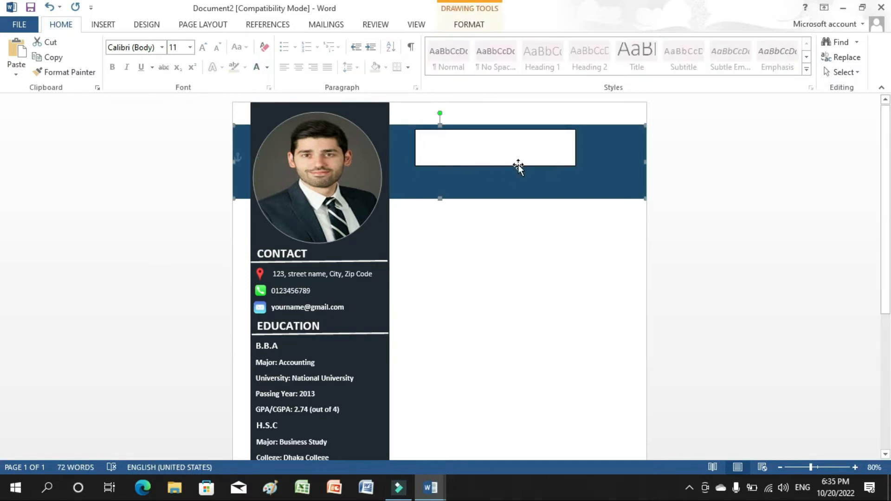
Fill the name box dark blue, remove its outline, and centre the name.
double_click(518, 164)
left_click(403, 42)
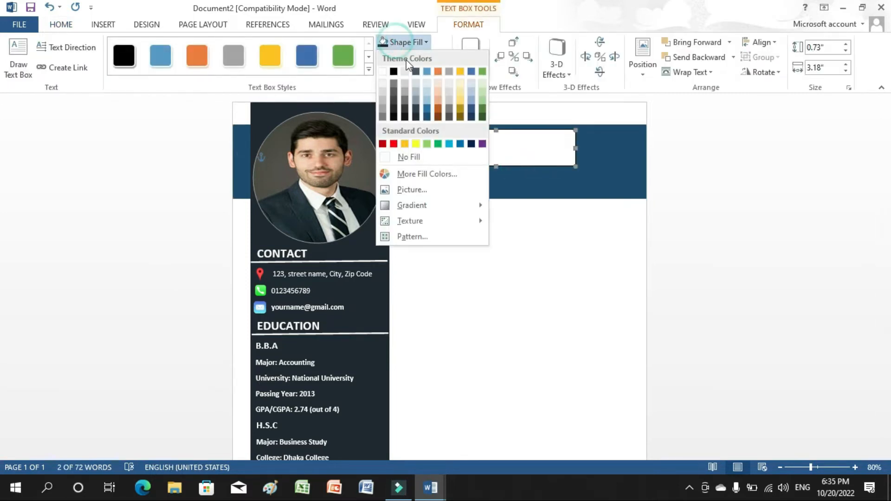
left_click(427, 117)
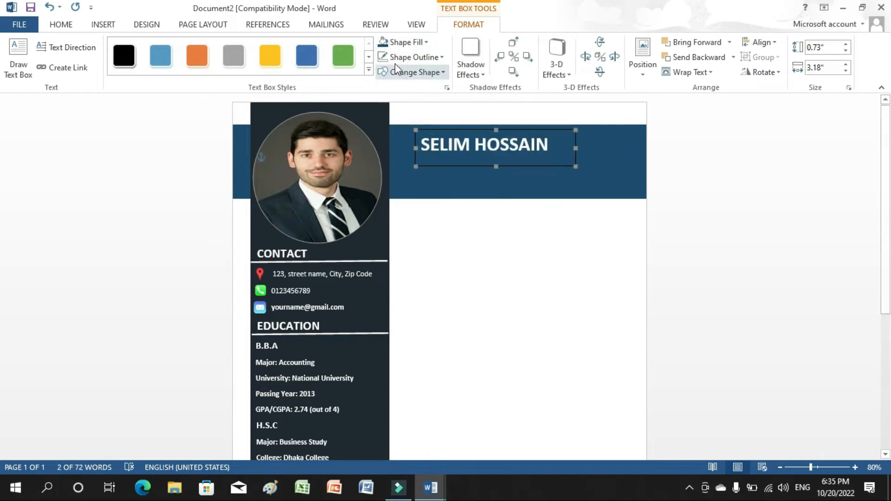
left_click(387, 63)
left_click(498, 155)
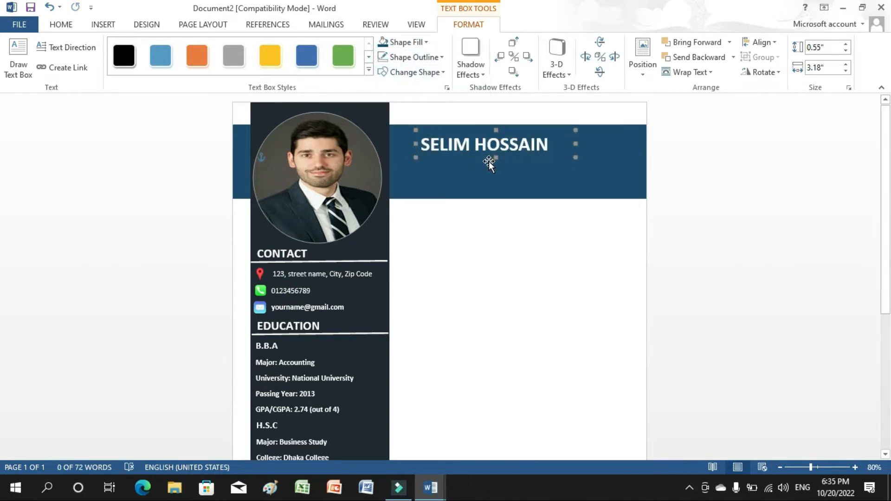
key("ctrl+e")
left_click(486, 172)
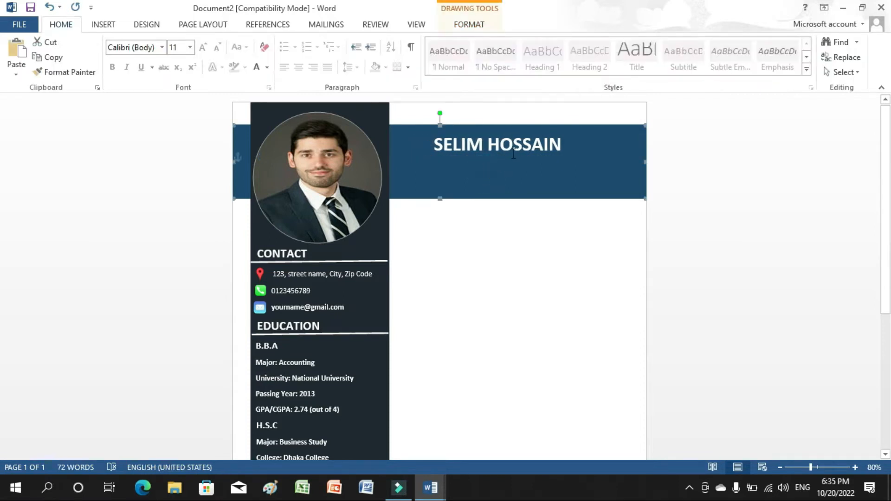
Draw a text box below the name and type 'Sale Executive'.
left_click(103, 24)
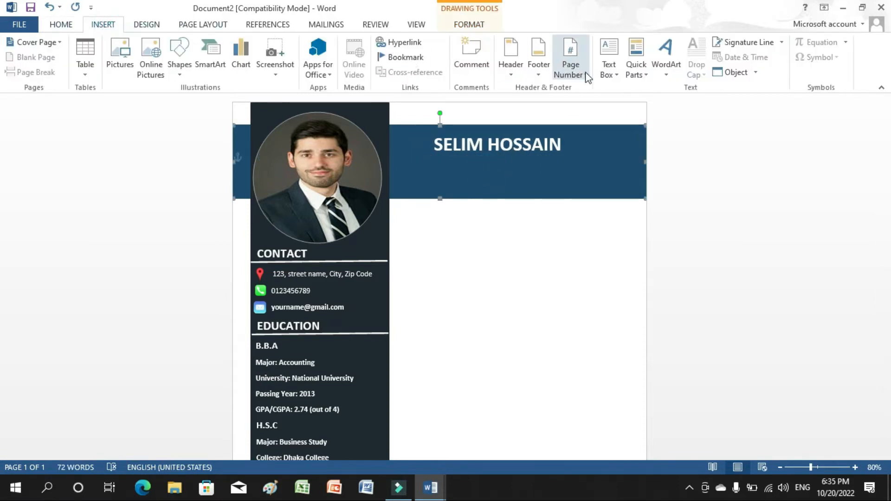
left_click(608, 62)
left_click(631, 351)
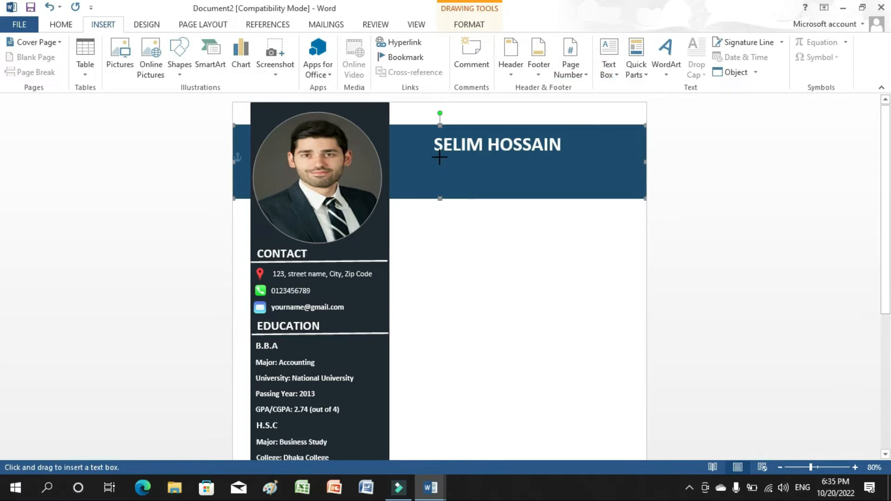
mouse_move(436, 154)
left_mouse_down()
mouse_move(540, 181)
mouse_move(436, 160)
left_mouse_up()
type("Sale Executive")
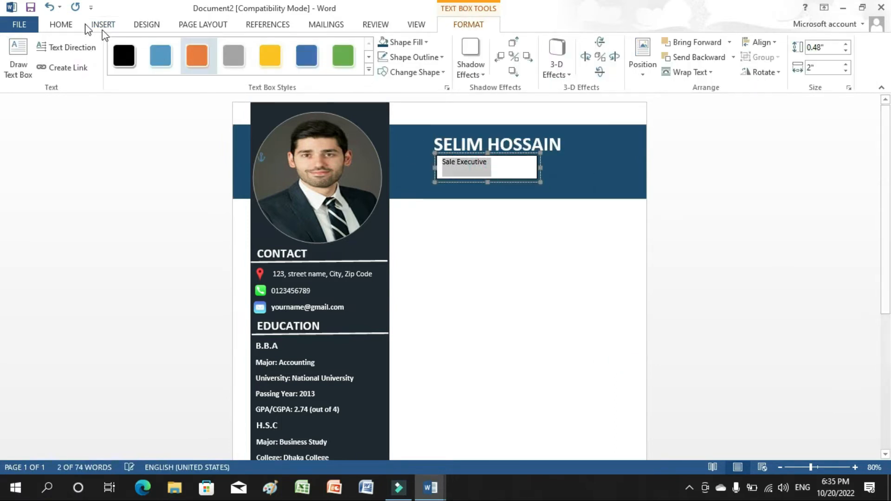
Make the job title Bold, 18 pt and white.
left_click(61, 24)
left_click(111, 68)
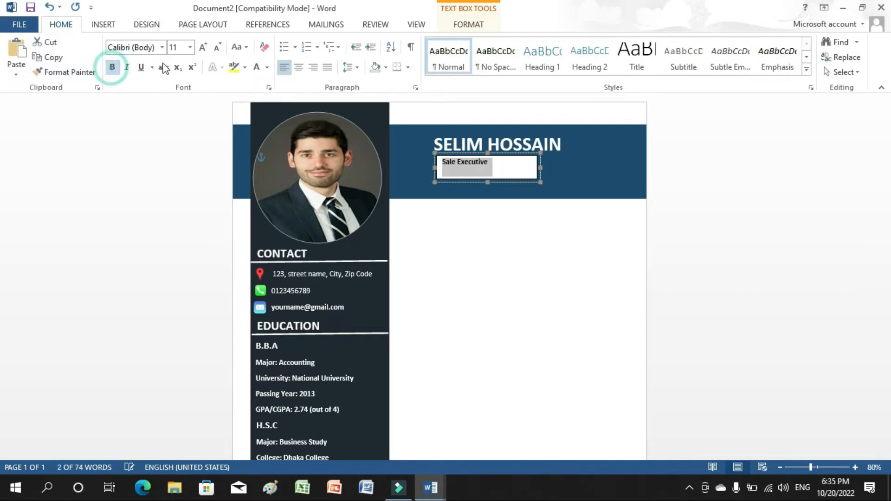
left_click(190, 48)
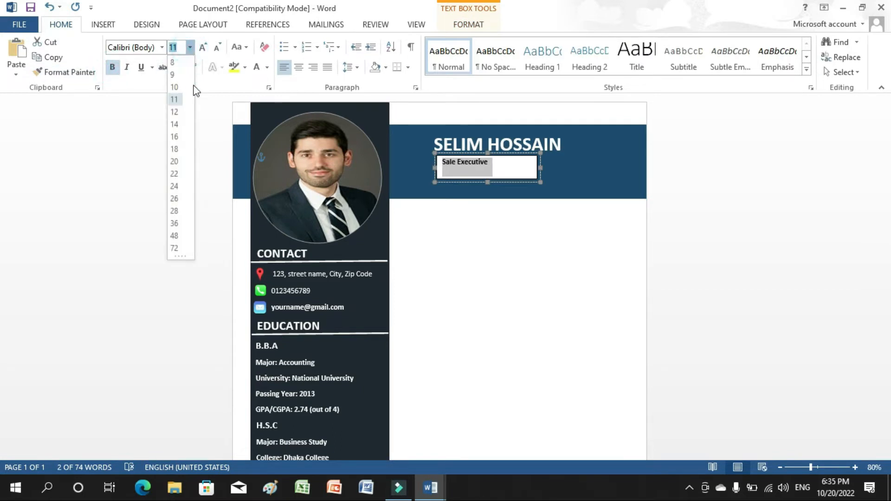
left_click(177, 145)
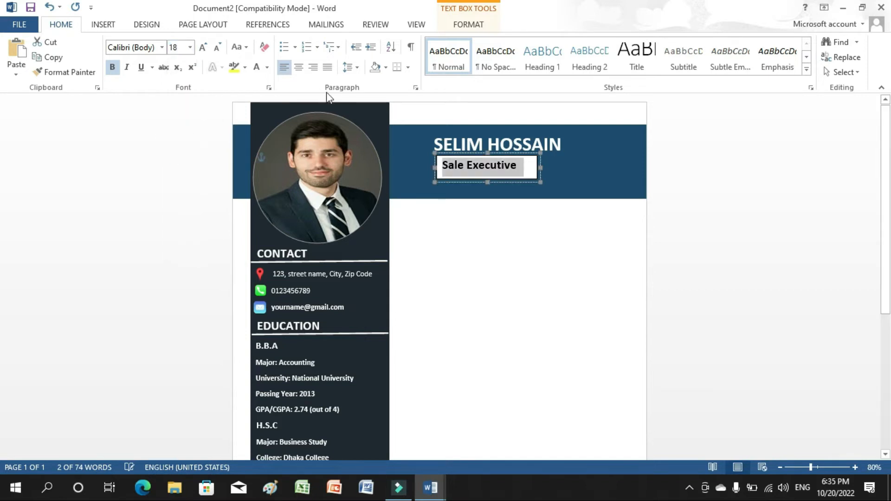
left_click(255, 68)
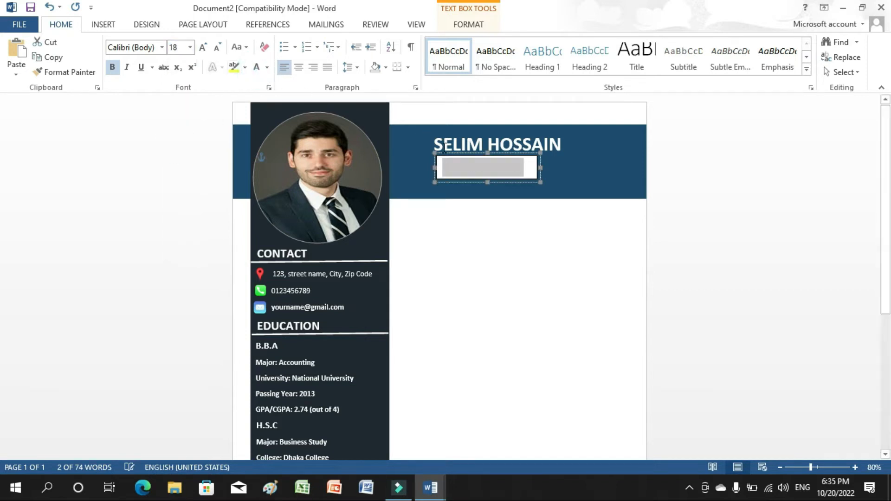
Fill the job title box blue and give it no outline.
double_click(527, 180)
left_click(383, 42)
left_click(384, 58)
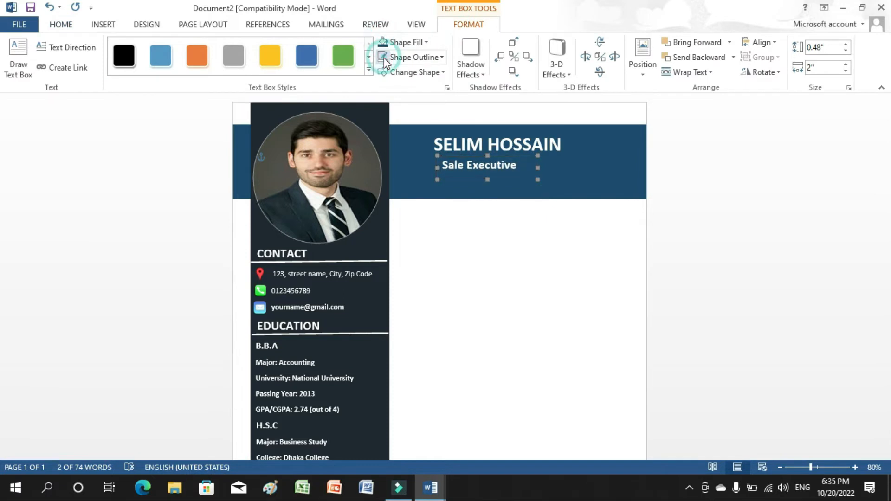
left_click(513, 284)
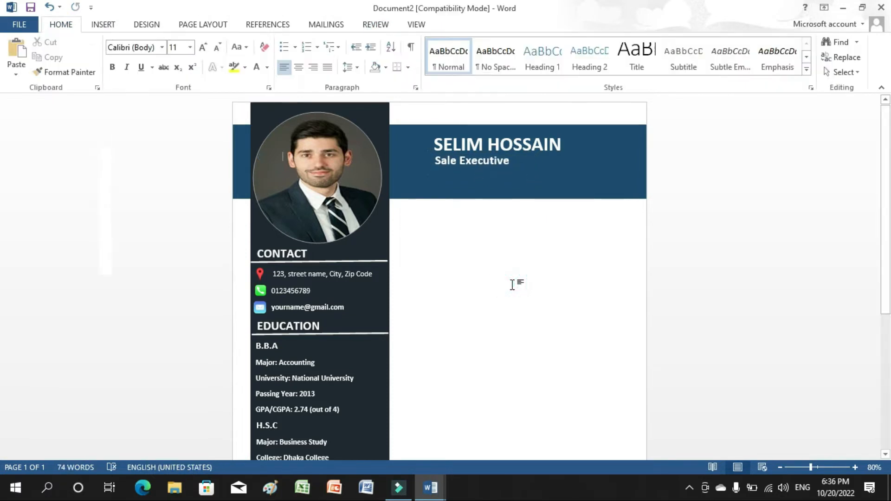
Add a borderless text box reading 'ABOUT ME' beside the photo, nudged slightly right.
left_click(103, 24)
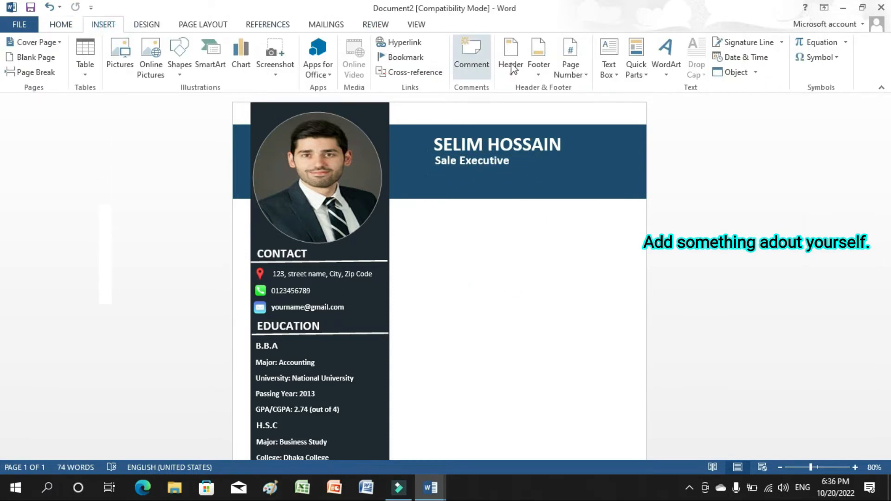
left_click(610, 74)
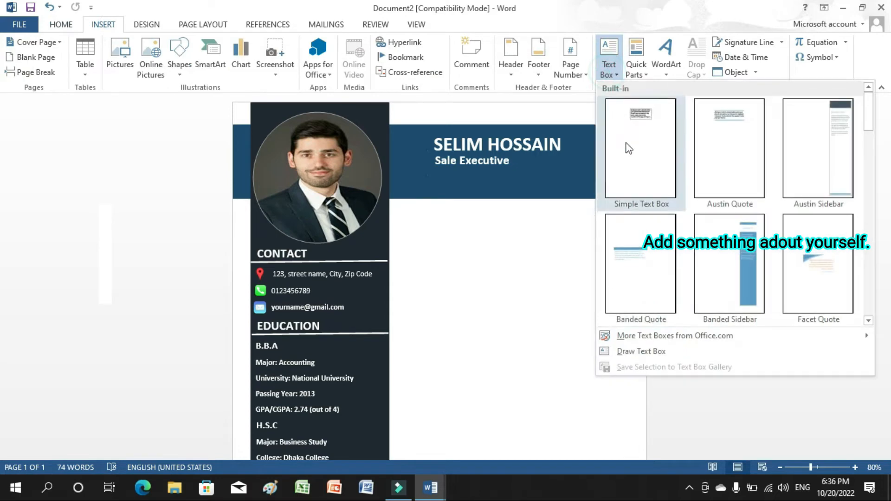
left_click(639, 351)
left_click_drag(386, 198, 473, 232)
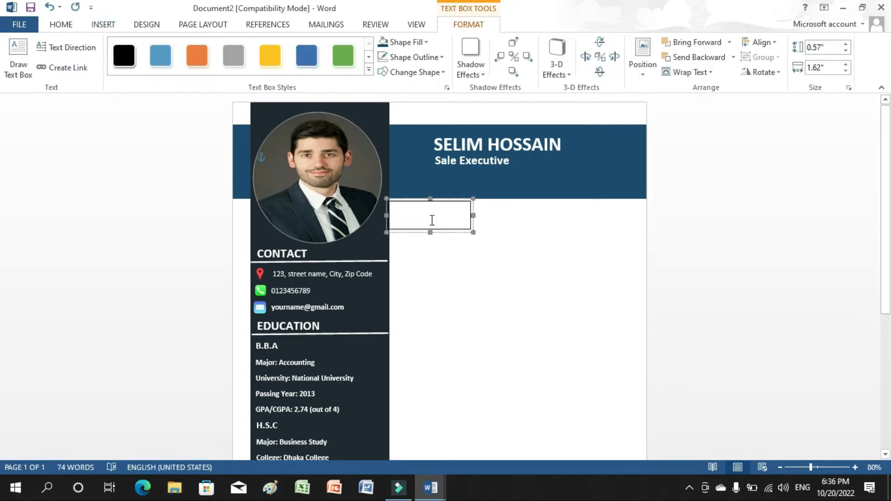
type("ABOUT ME")
left_click(383, 57)
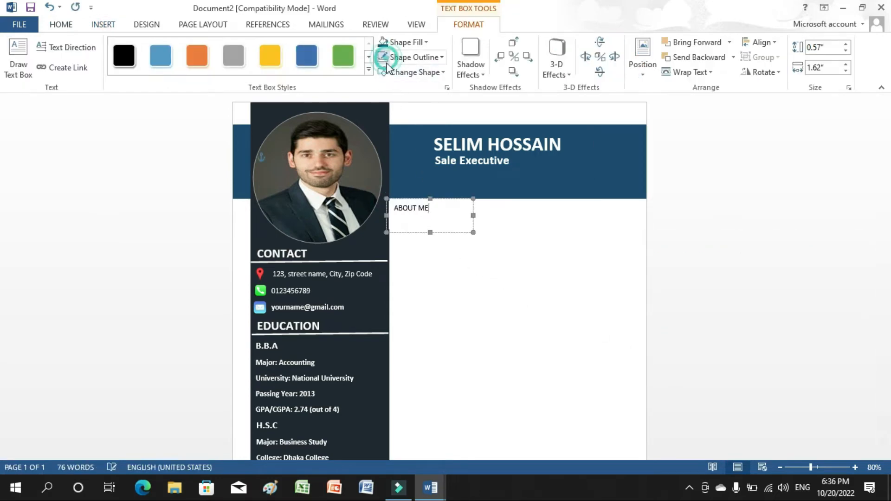
left_click(458, 231)
key("Right")
key("Right")
key("Right")
key("Right")
Make ABOUT ME Bold 18 pt and shrink the box to fit the heading.
left_click_drag(434, 212, 395, 204)
left_click(61, 24)
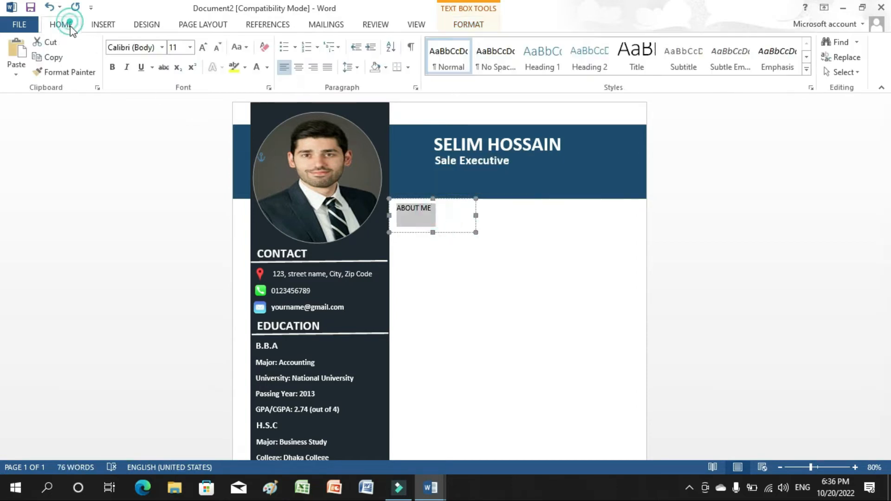
left_click(112, 67)
left_click(190, 47)
left_click(175, 148)
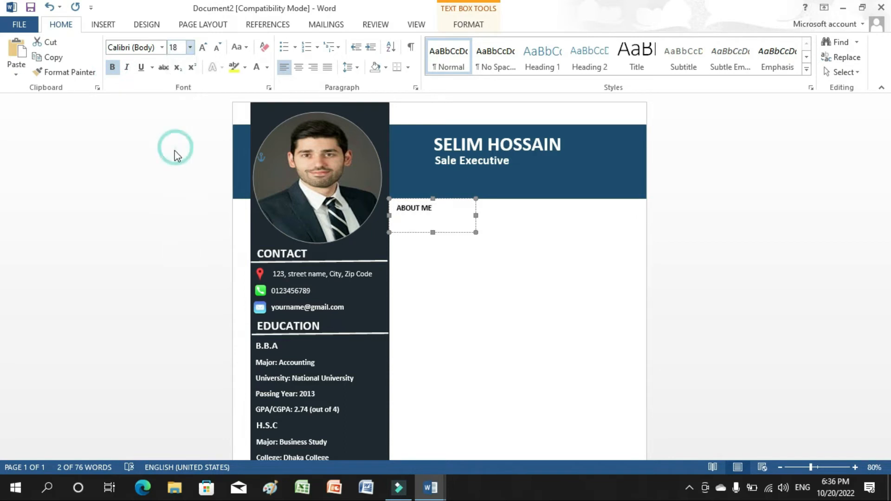
left_click_drag(432, 233, 445, 223)
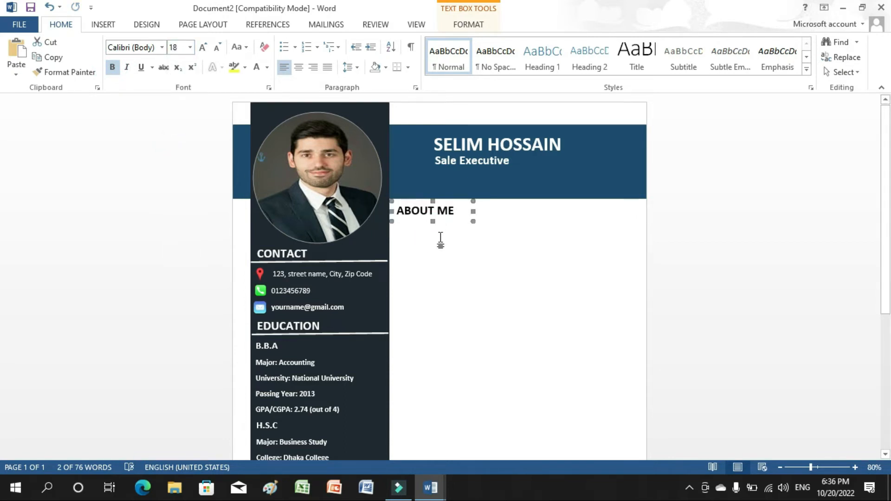
left_click(458, 251)
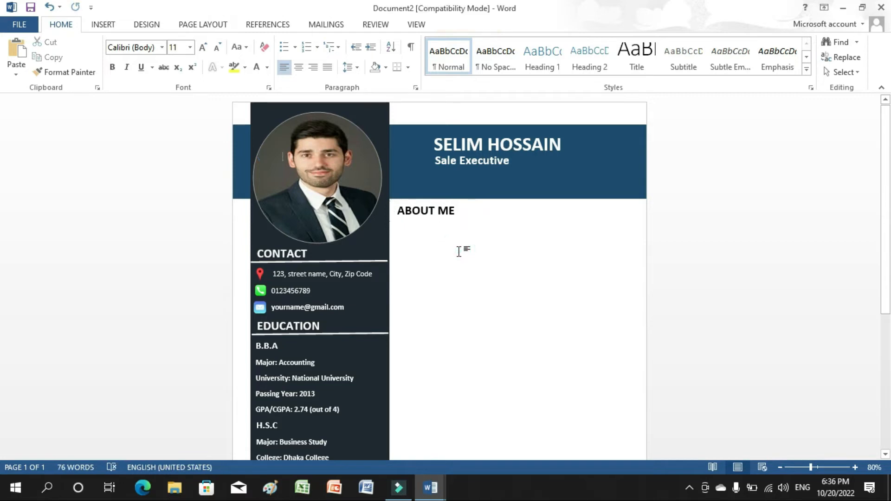
Draw a straight line under ABOUT ME across the page with a 2¼ pt weight.
left_click(101, 26)
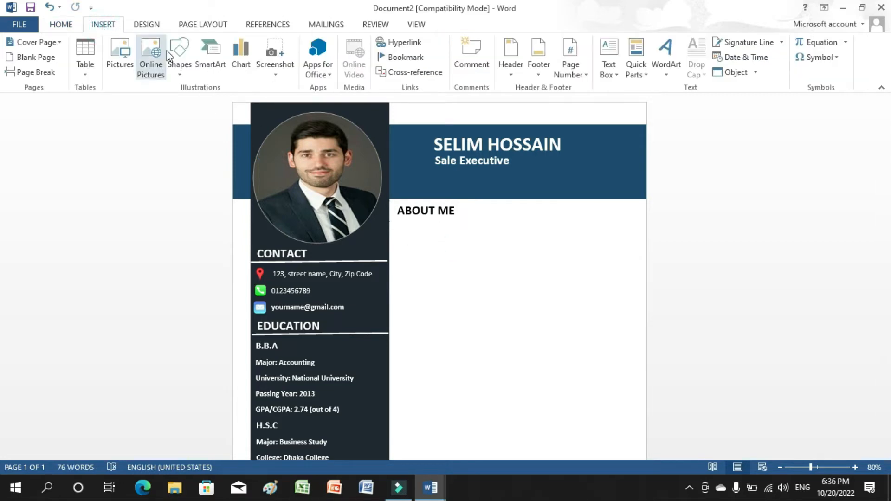
left_click(191, 70)
left_click(190, 103)
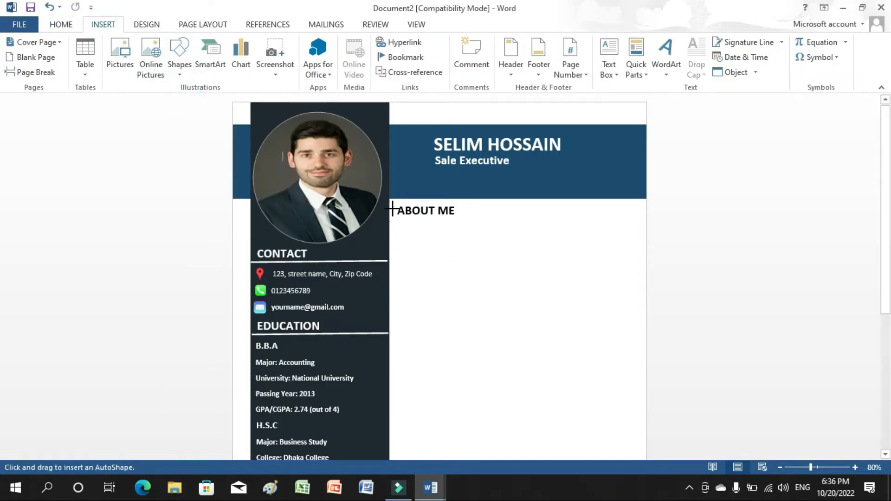
left_click_drag(389, 216, 585, 217)
left_click_drag(646, 215, 646, 216)
left_click(397, 59)
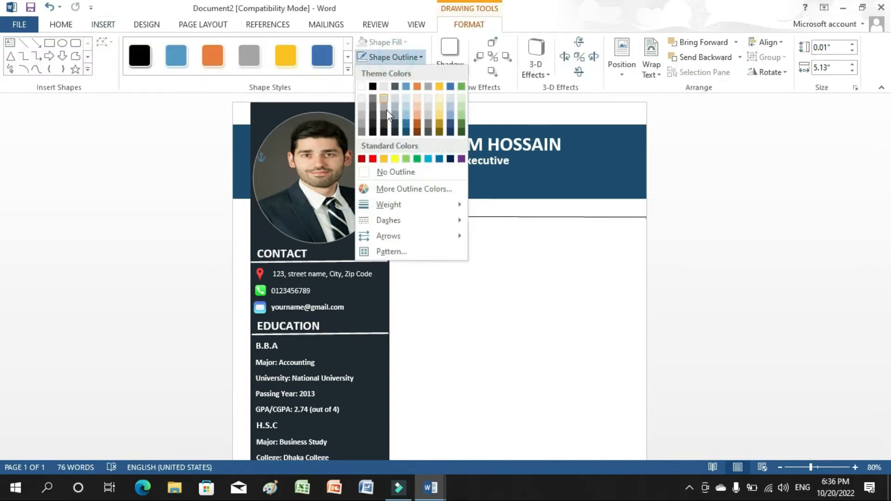
mouse_move(394, 205)
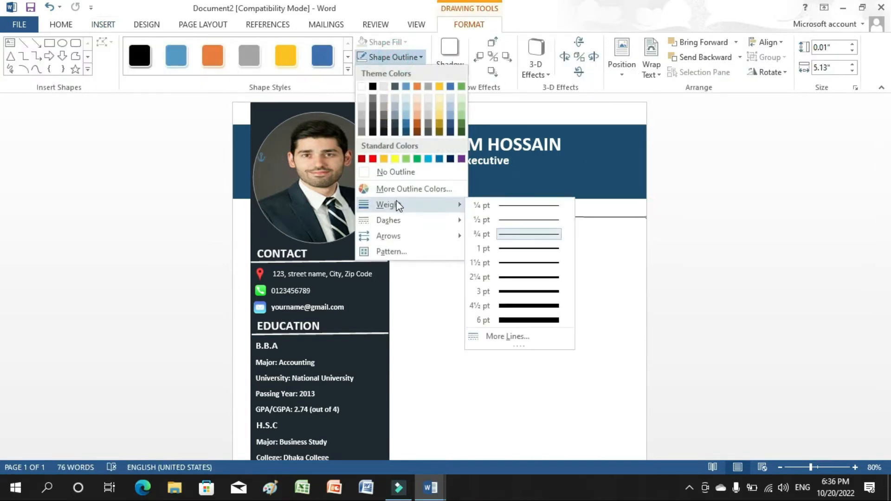
left_click(531, 277)
left_click(521, 261)
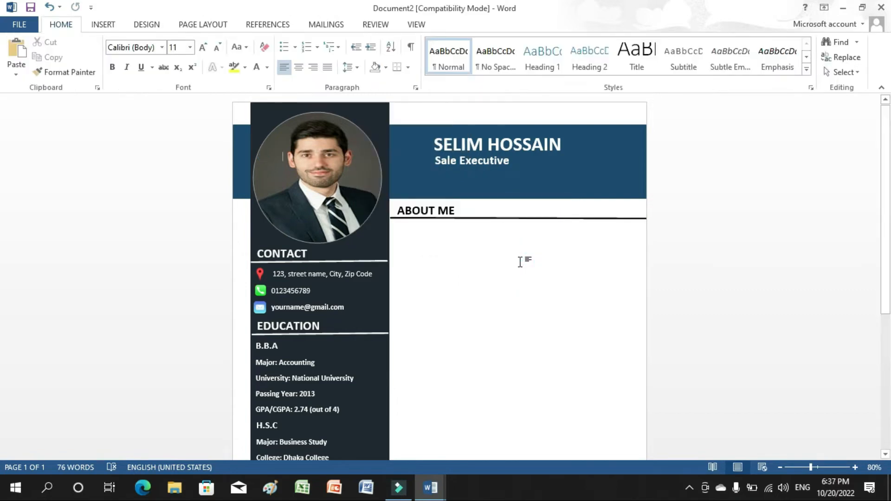
Draw a text box under the ABOUT ME line.
left_click(116, 25)
left_click(608, 74)
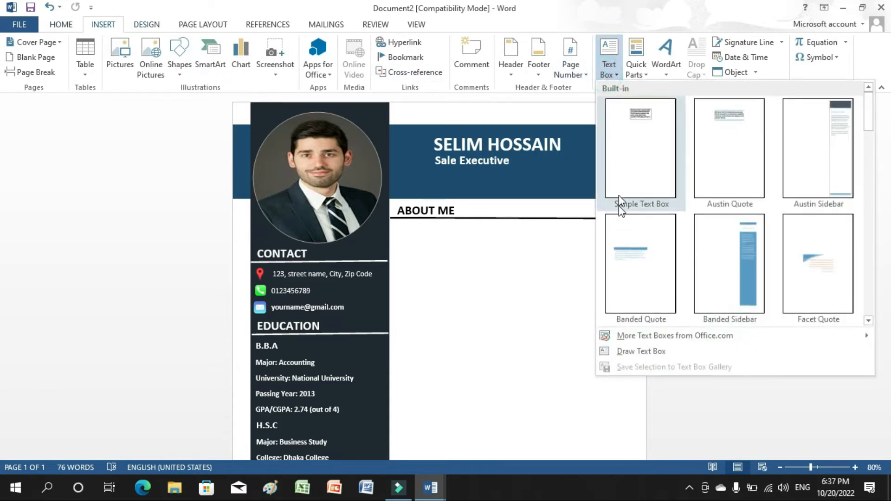
left_click(602, 351)
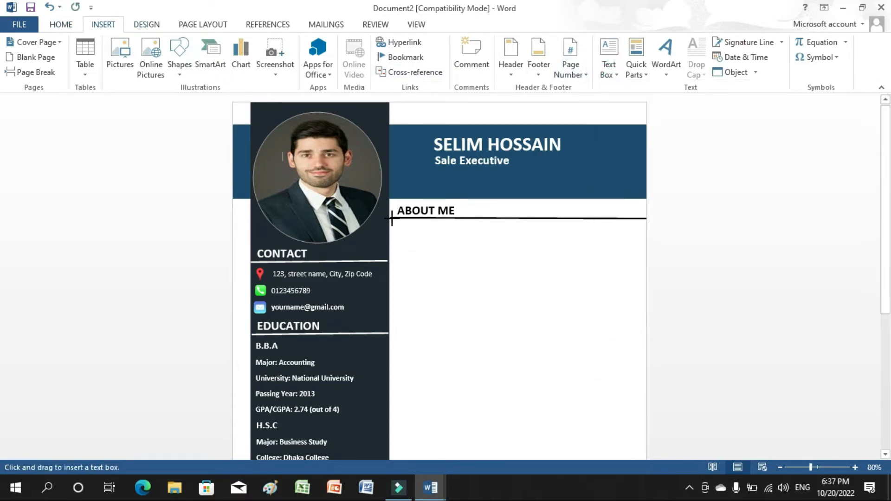
left_click_drag(392, 218, 645, 300)
Copy the About me paragraph from the Education document and paste it into the new box.
mouse_move(436, 489)
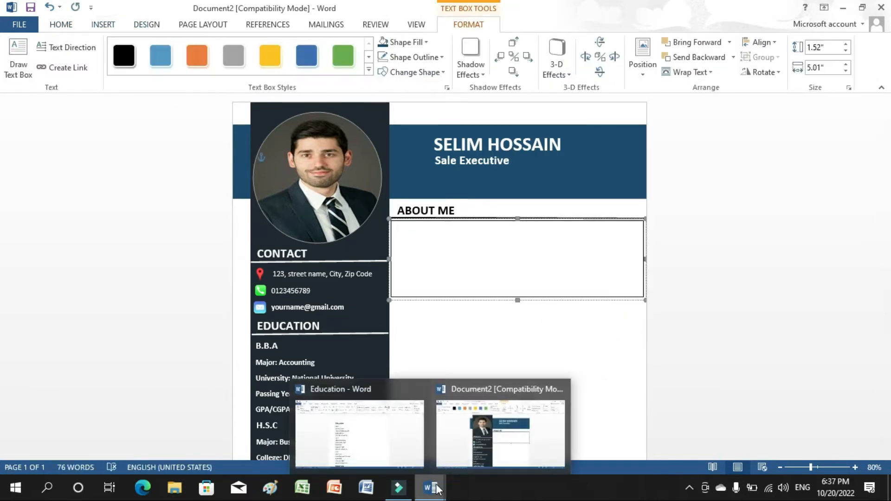
left_click(408, 447)
scroll(3, 209, "down", 5)
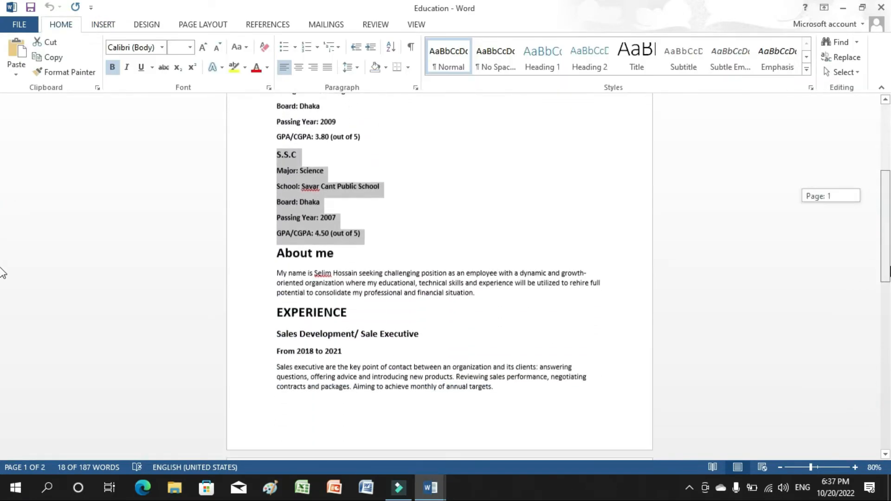
scroll(2, 273, "down", 2)
left_click_drag(277, 232, 483, 252)
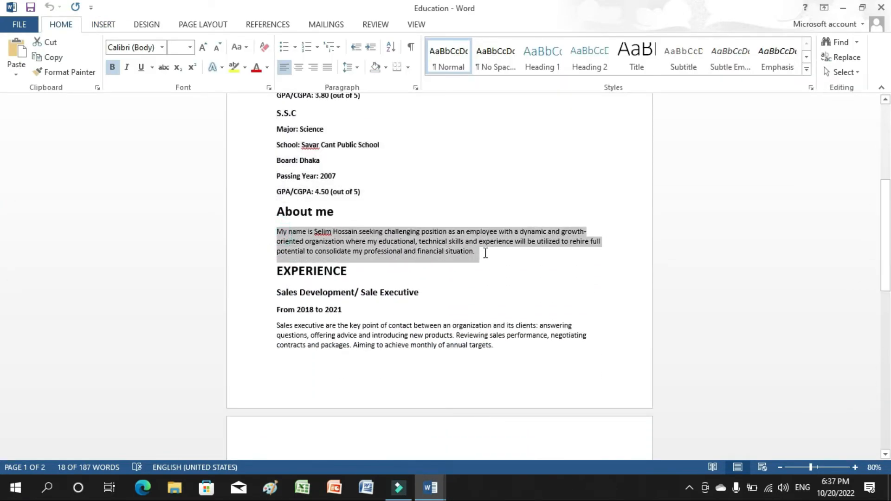
right_click(441, 245)
left_click(462, 269)
mouse_move(431, 480)
left_click(467, 436)
left_click(437, 248)
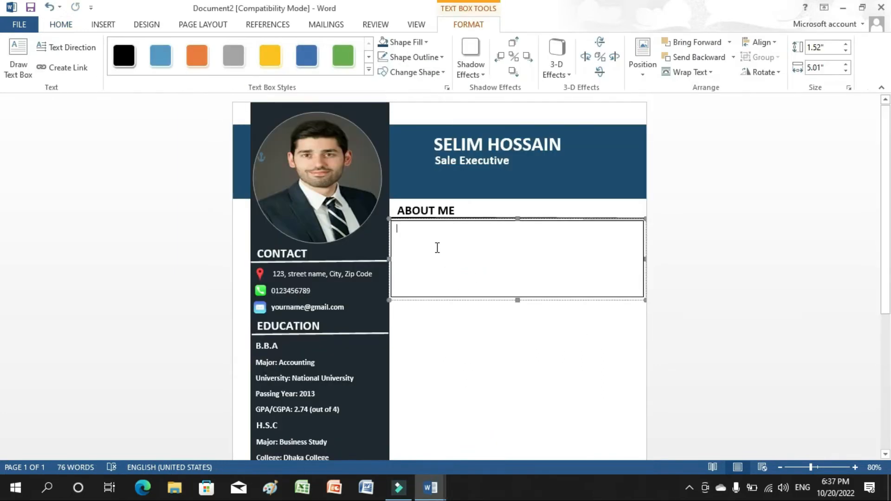
key("ctrl+v")
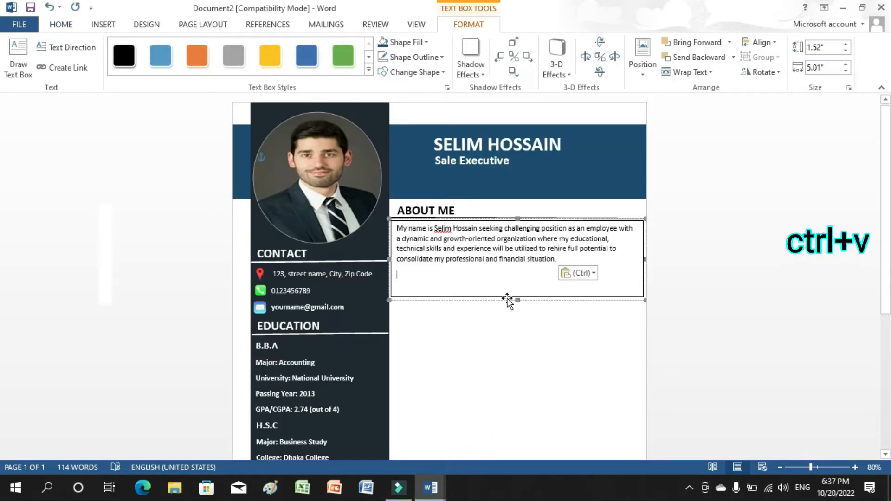
Shrink the paragraph box to fit, remove its border, and nudge it slightly left.
left_click_drag(517, 299, 516, 269)
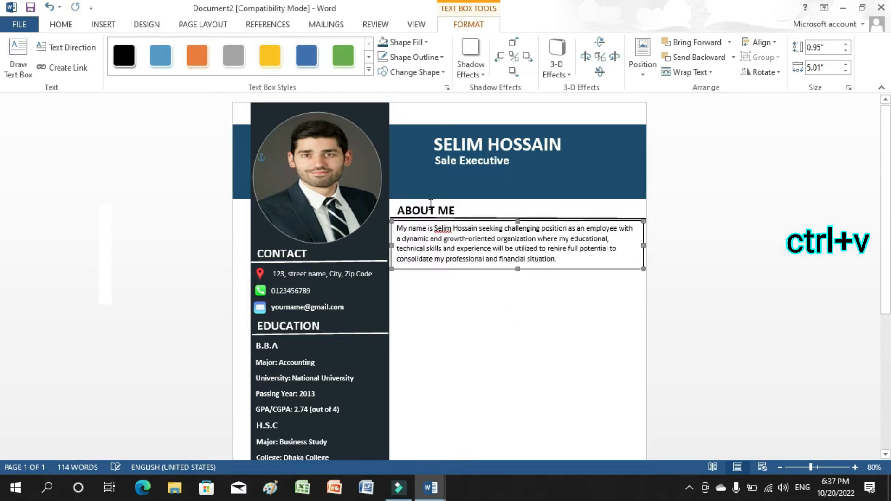
left_click(384, 55)
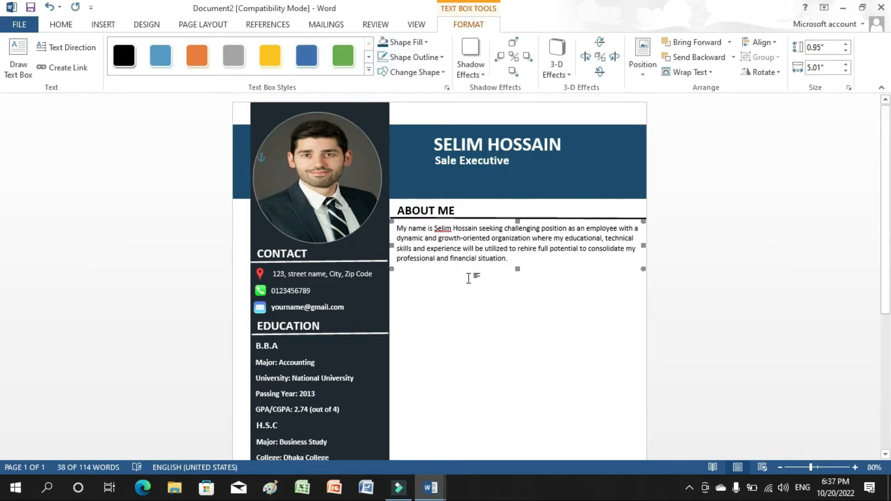
key("ctrl+Left")
key("ctrl+Left")
key("ctrl+Left")
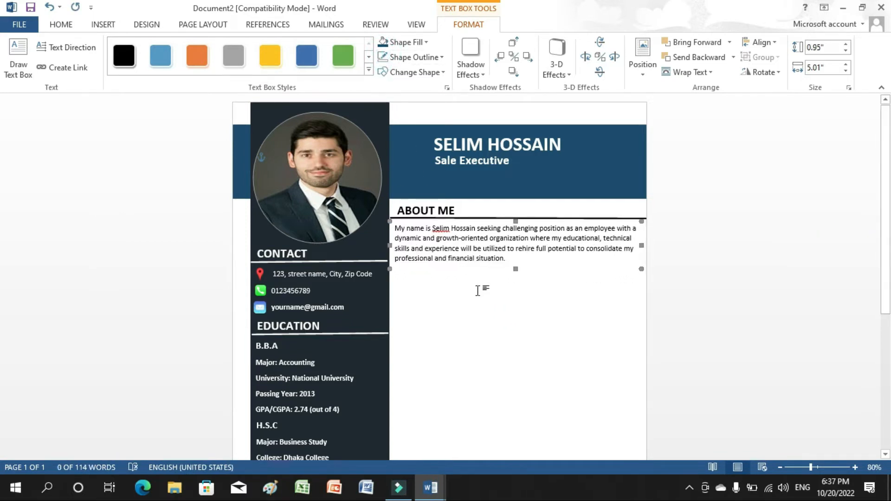
left_click(511, 351)
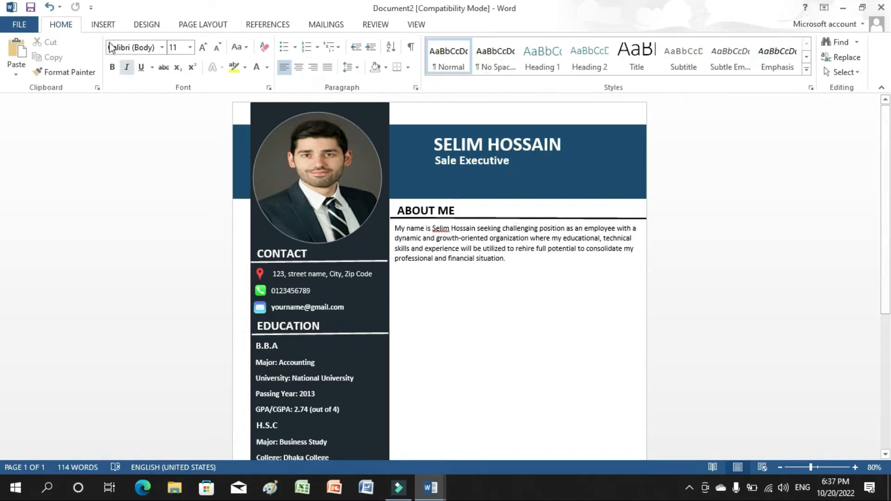
left_click(104, 26)
Draw a text box below the About Me paragraph and begin typing WORK EXPERIENCE.
left_click(609, 61)
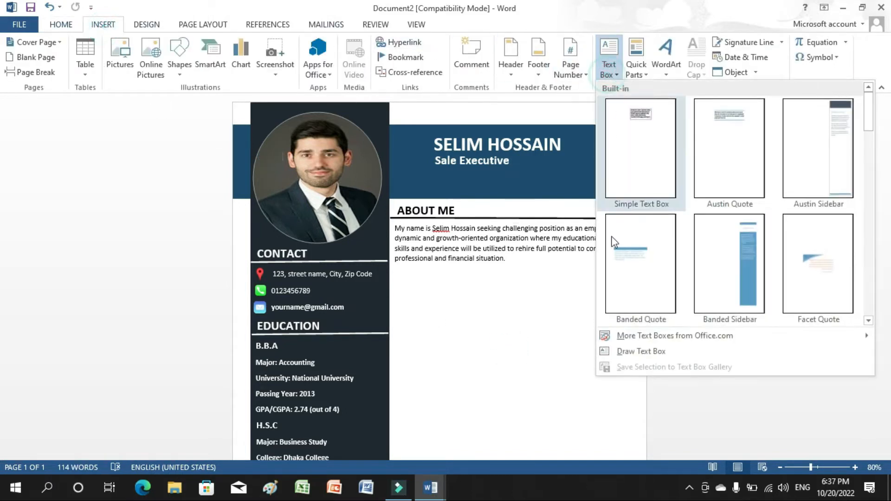
left_click(626, 352)
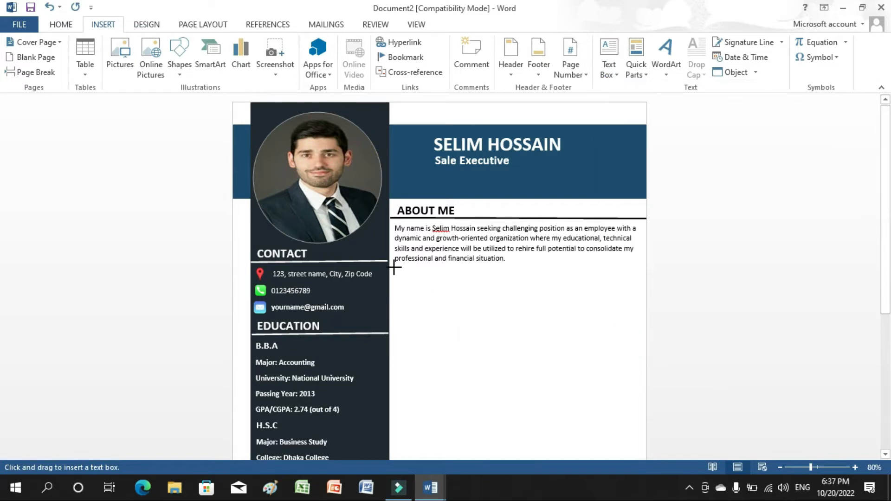
left_click_drag(394, 267, 500, 295)
type("WORK EXPERIENCE")
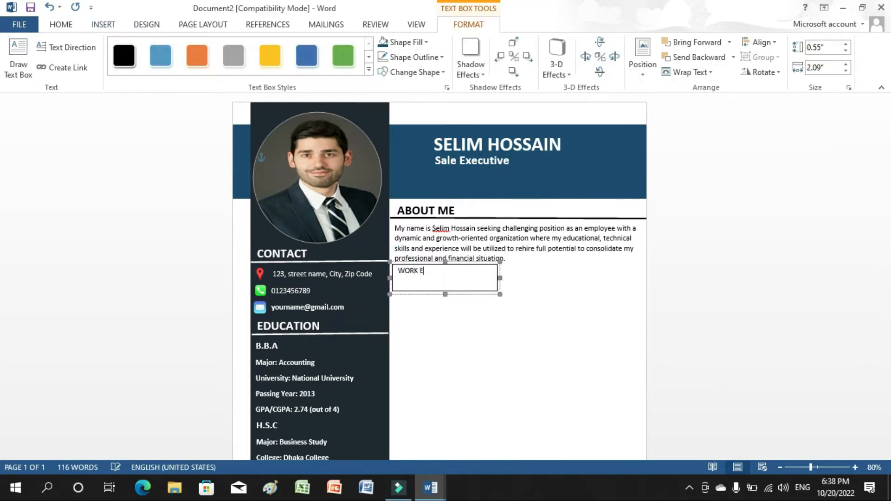
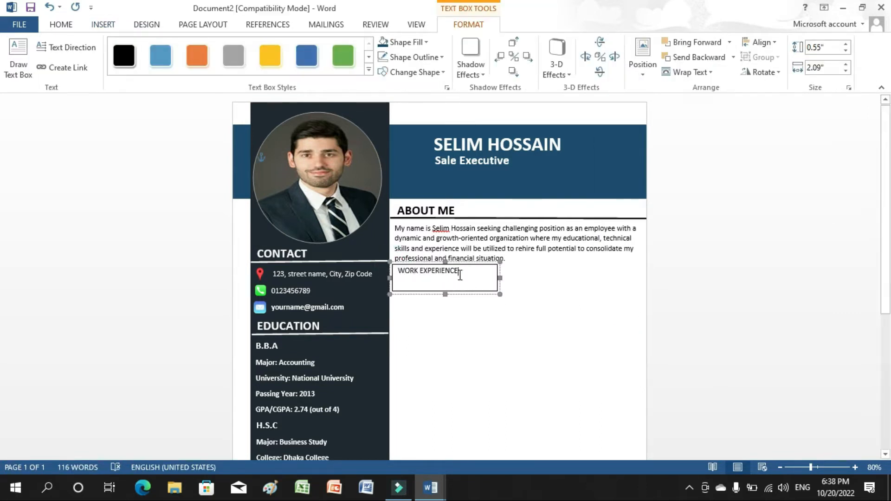
Make the WORK EXPERIENCE text bold at 18 pt.
left_click_drag(464, 281, 398, 270)
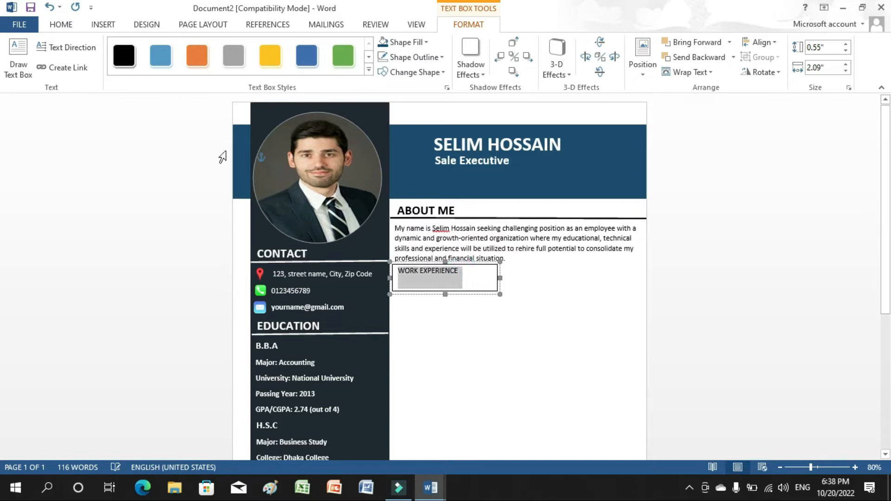
left_click(65, 26)
left_click(112, 68)
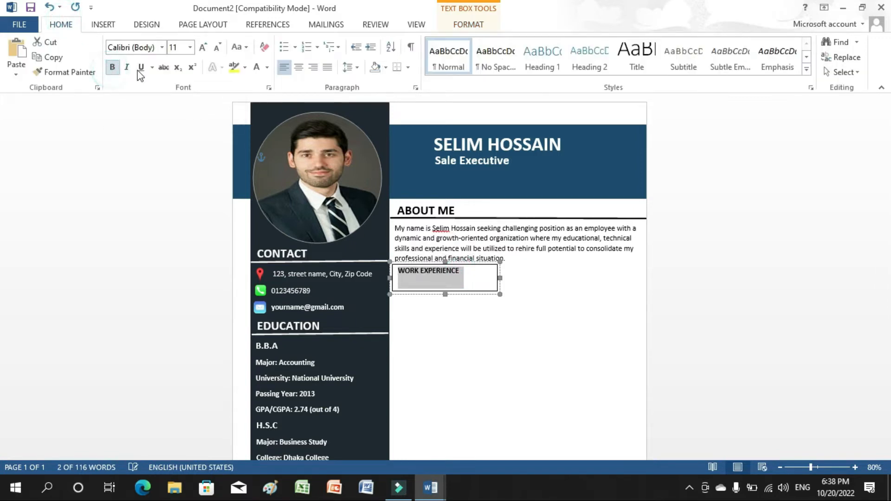
left_click(191, 47)
left_click(181, 149)
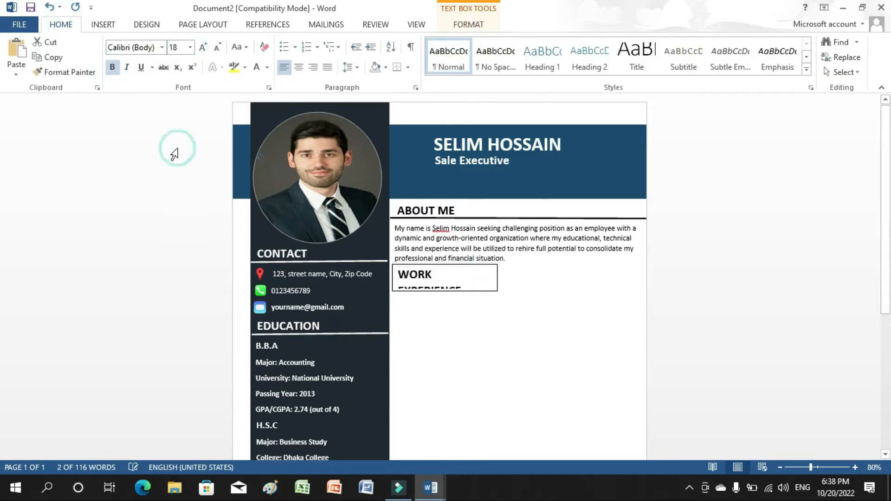
Resize the heading box to fit, remove its outline, and nudge it up and left.
left_click_drag(498, 279, 522, 278)
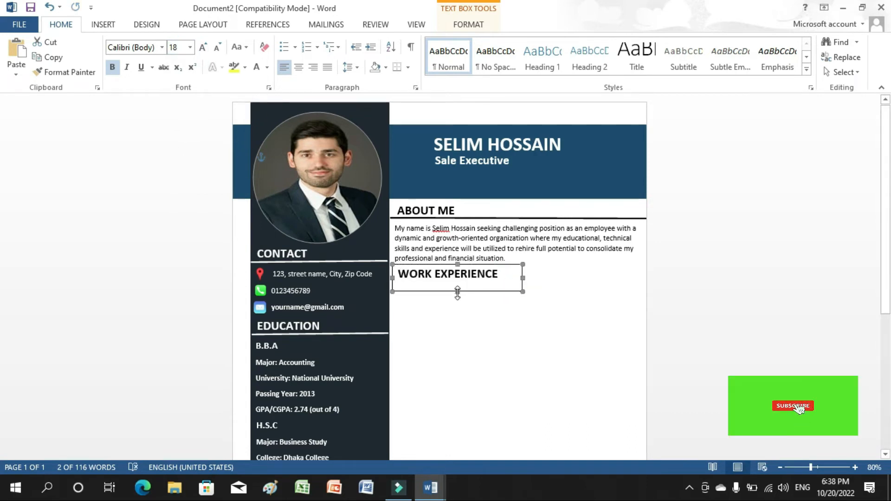
left_click_drag(458, 293, 458, 287)
double_click(489, 286)
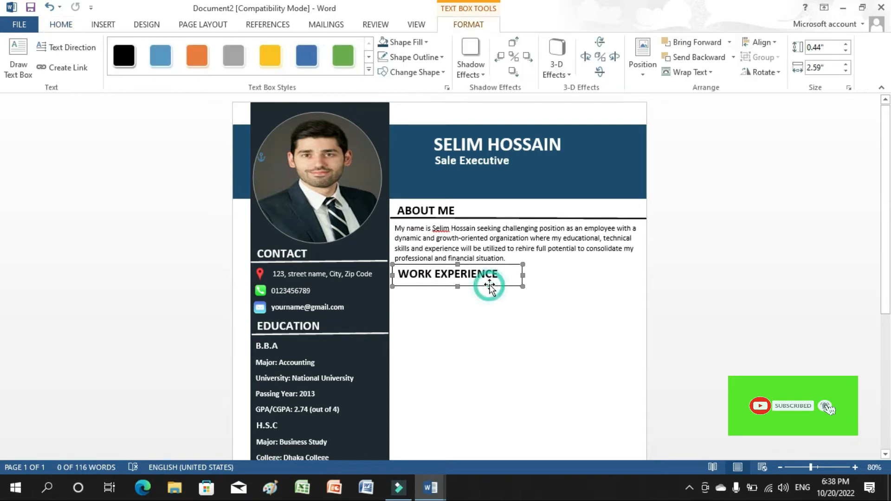
left_click(384, 56)
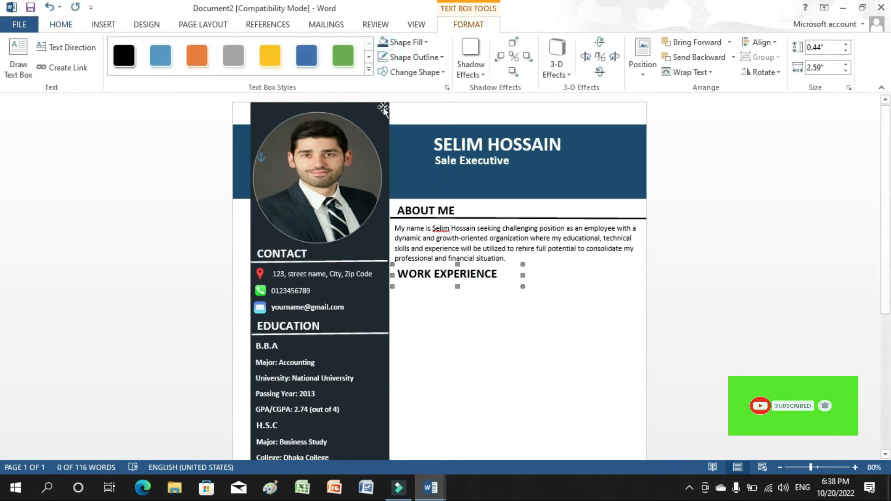
key("ctrl+Left")
key("ctrl+Left")
key("ctrl+Up")
key("ctrl+Up")
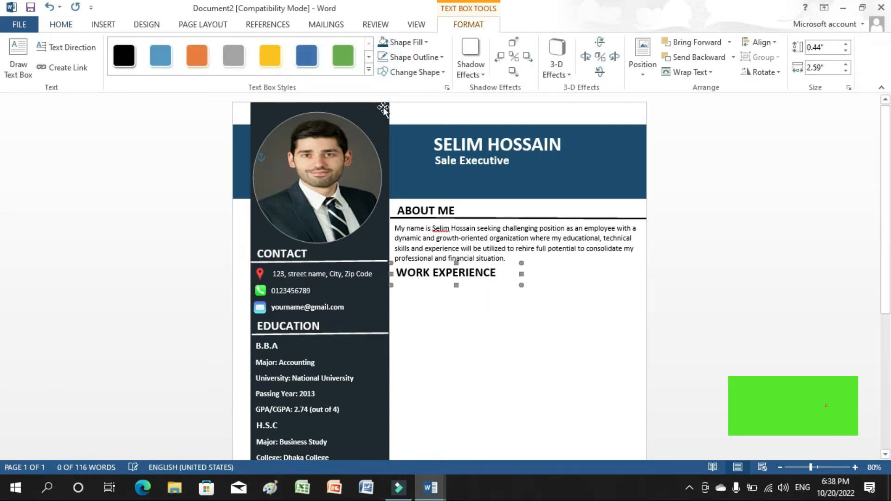
key("ctrl+Up")
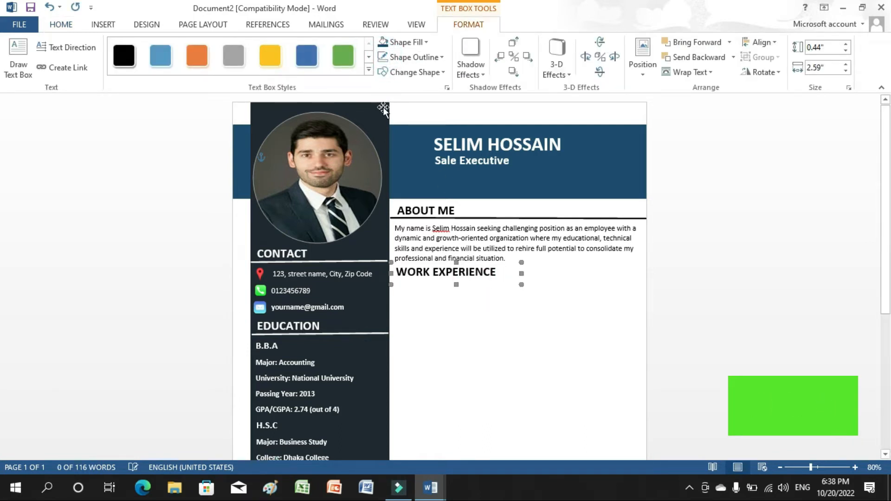
Duplicate the ABOUT ME rule line and place the copy under WORK EXPERIENCE.
left_click(548, 218)
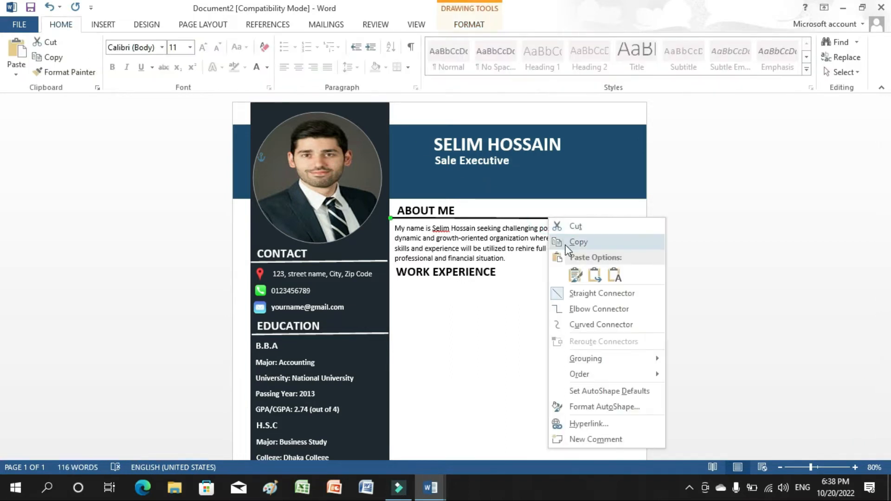
left_click(578, 242)
key("ctrl+v")
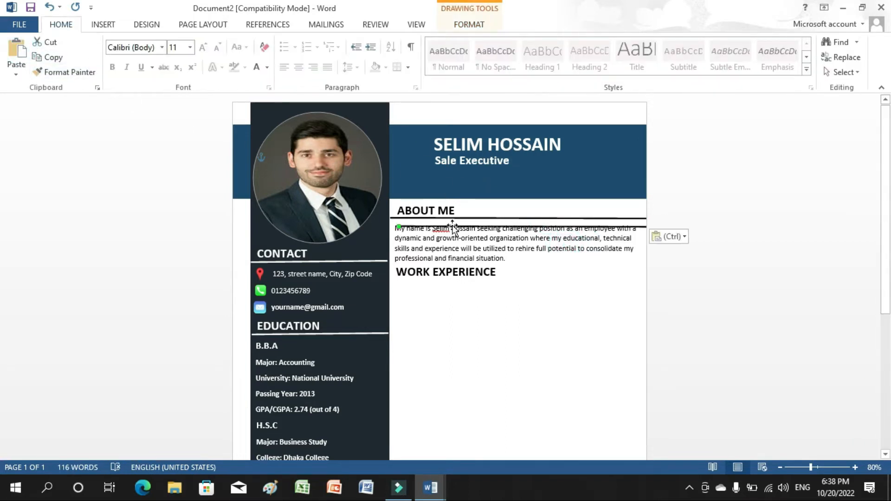
left_click_drag(450, 262, 442, 279)
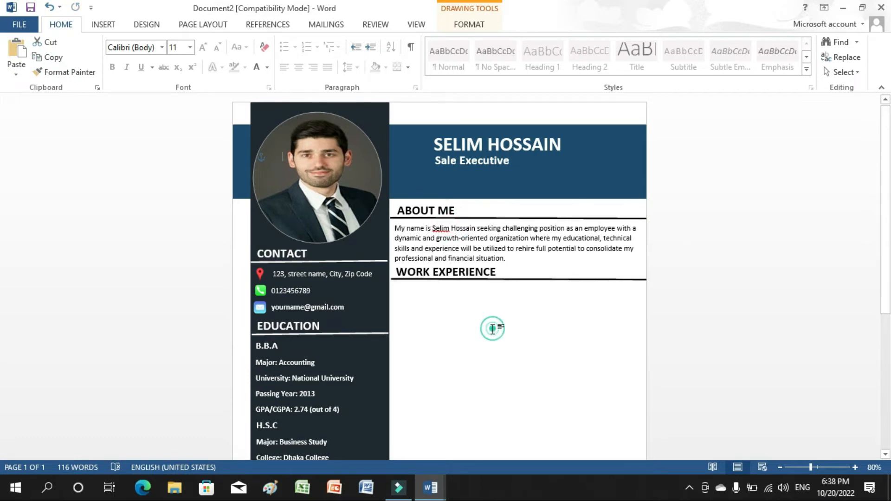
left_click(490, 315)
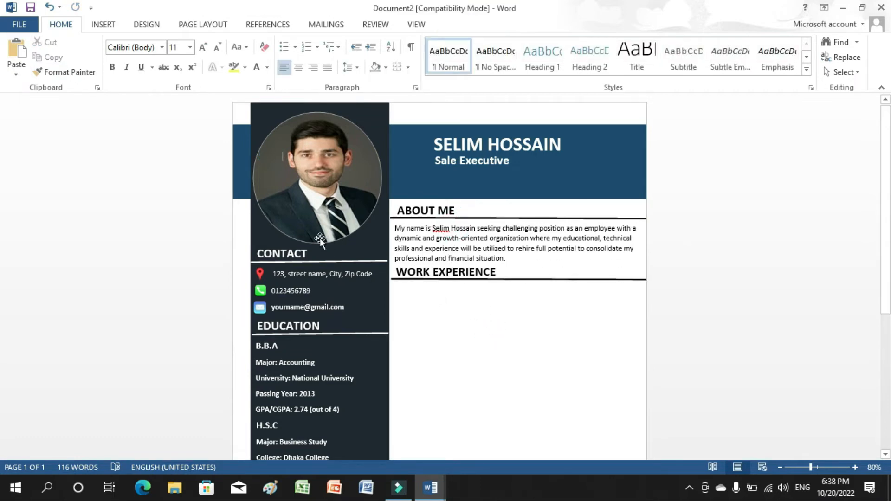
Draw a small circle below WORK EXPERIENCE with a 1½ pt outline.
left_click(104, 26)
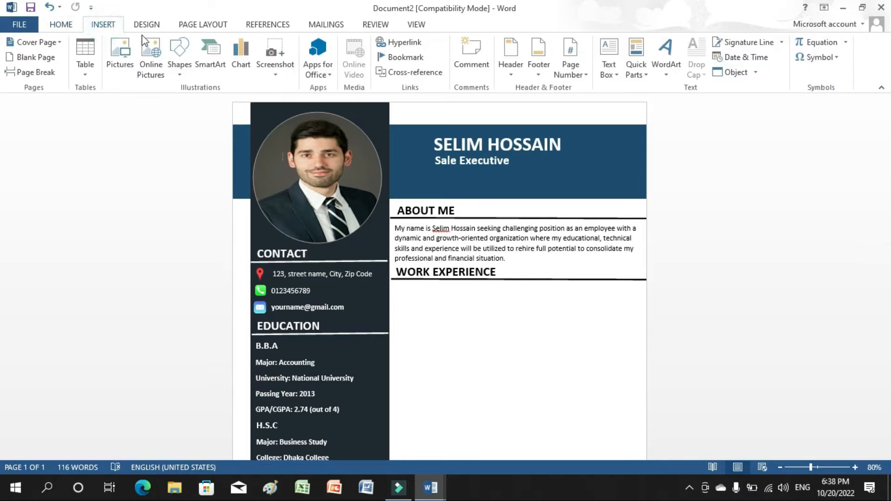
left_click(177, 59)
left_click(222, 103)
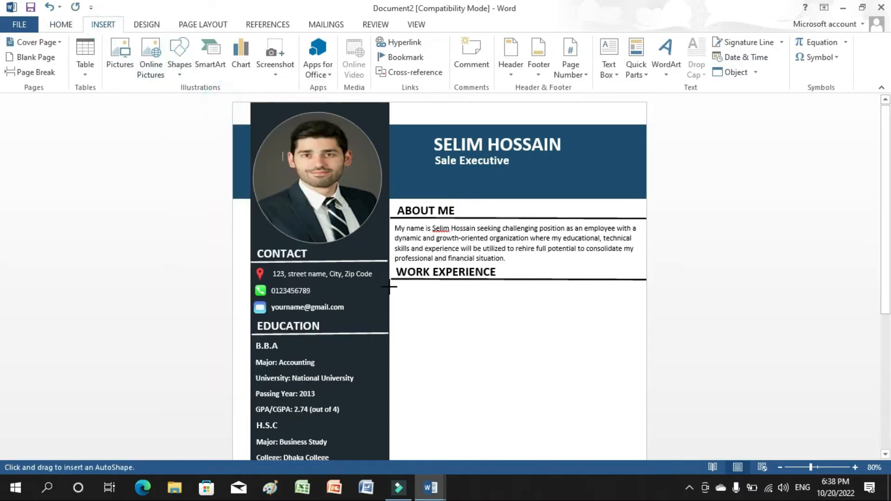
left_click_drag(394, 290, 395, 291)
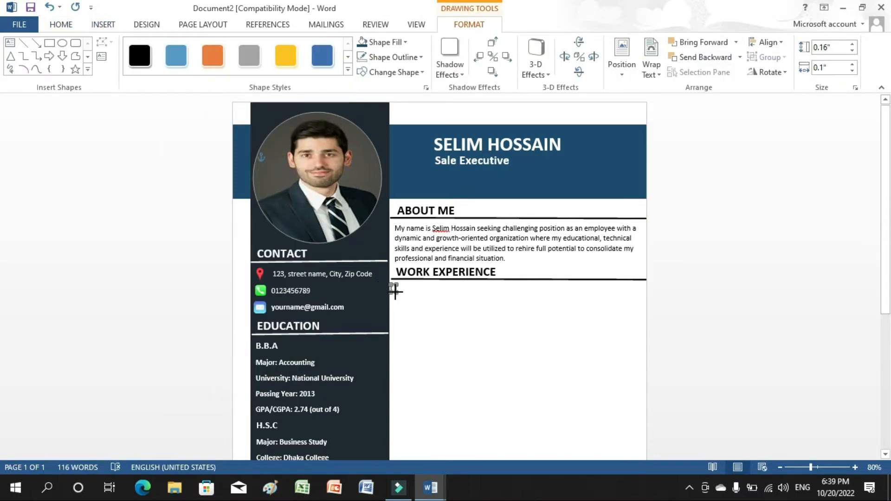
left_click(378, 58)
mouse_move(388, 207)
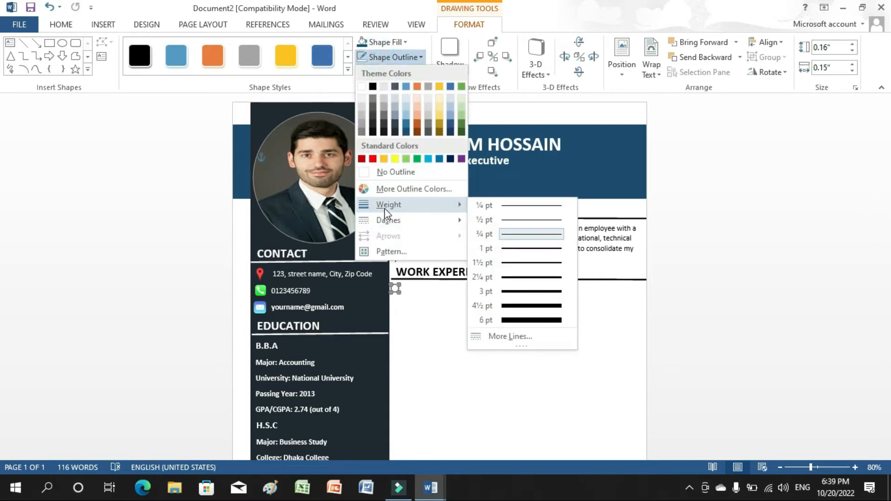
left_click(525, 263)
left_click(500, 326)
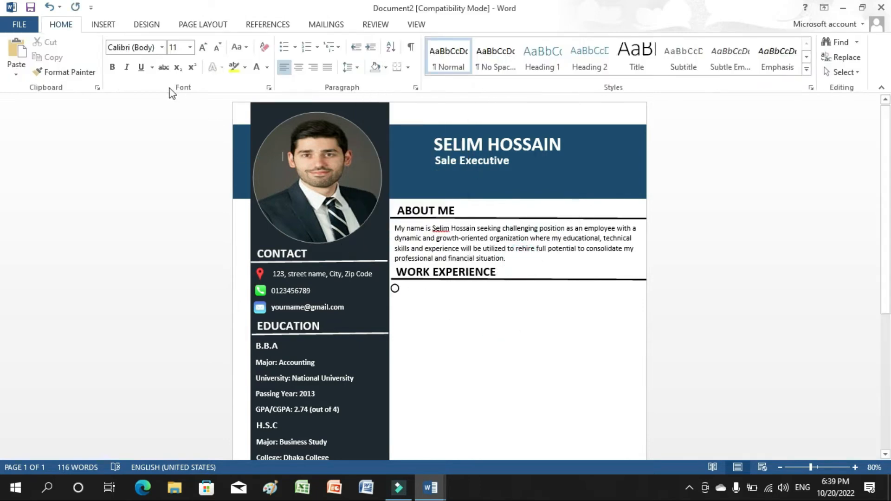
Draw a vertical line down from the circle and make it 2¼ pt thick.
left_click(108, 27)
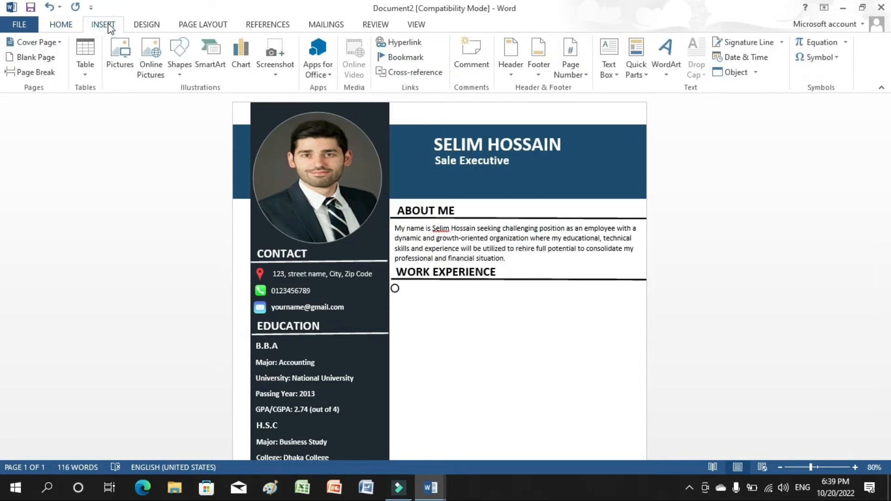
left_click(176, 65)
left_click(191, 103)
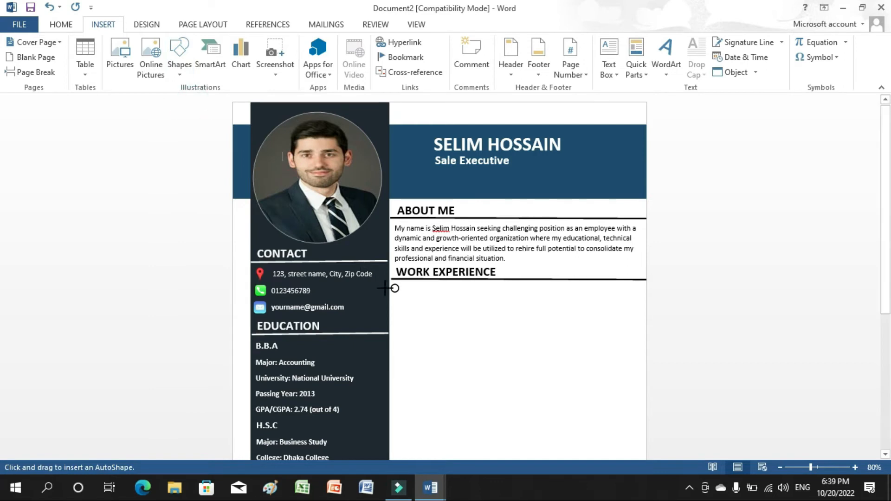
left_click_drag(395, 289, 396, 421)
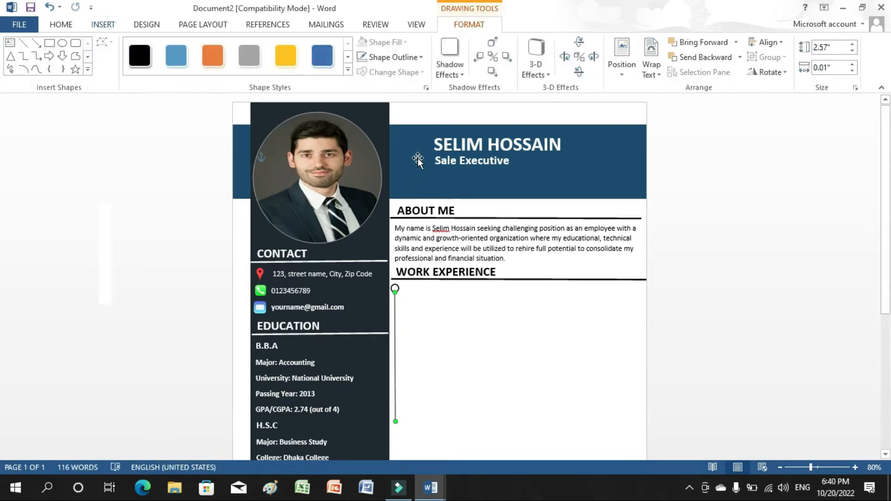
left_click(388, 57)
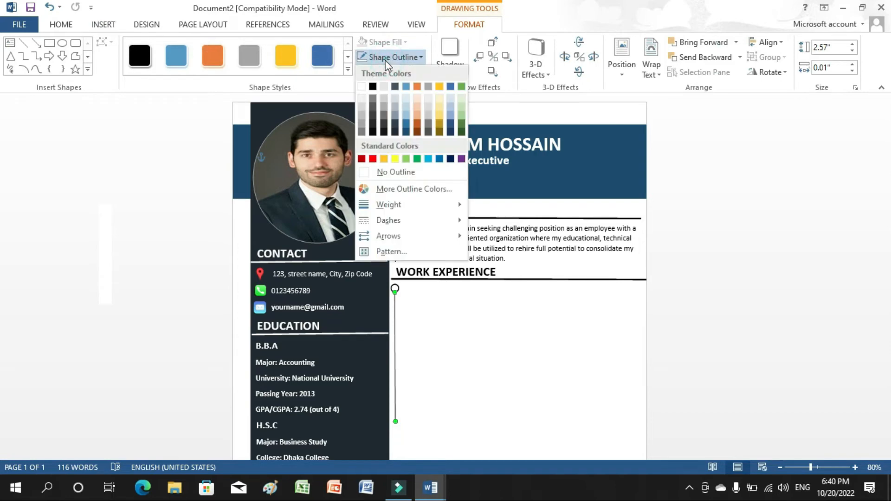
mouse_move(398, 205)
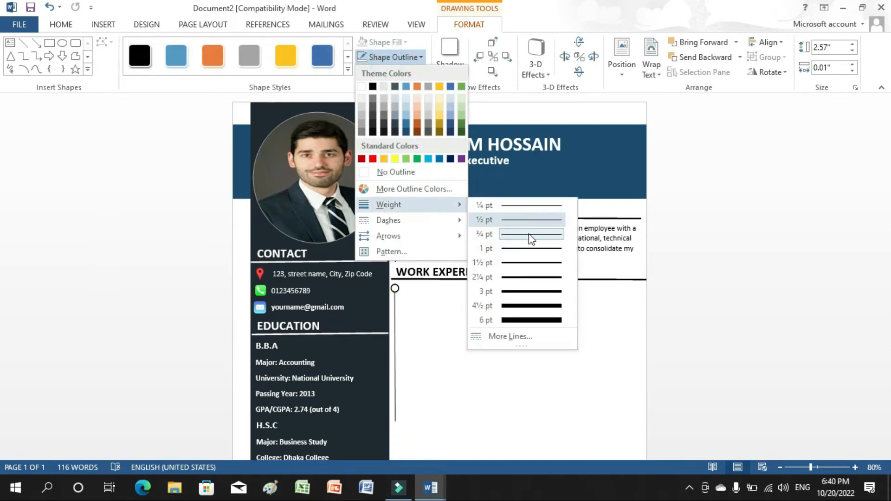
left_click(534, 277)
scroll(2, 278, "down", 5)
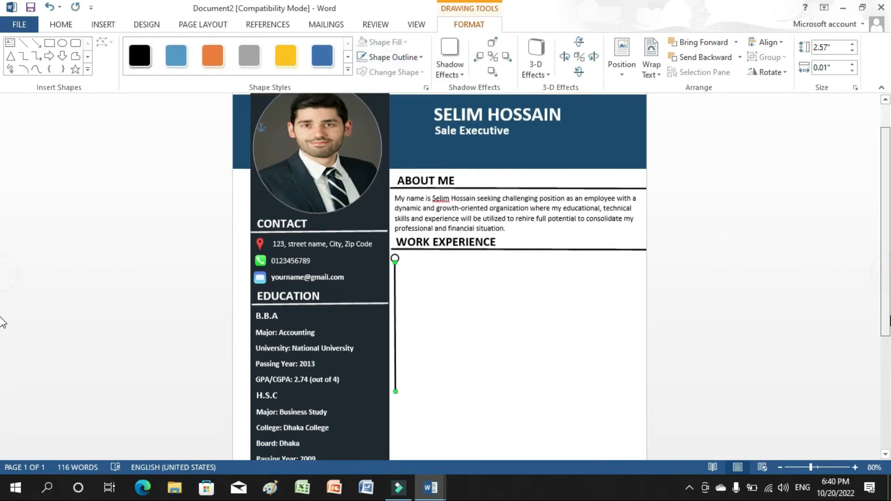
Paste a copy of the circle with source formatting at the line's bottom end.
left_click(394, 134)
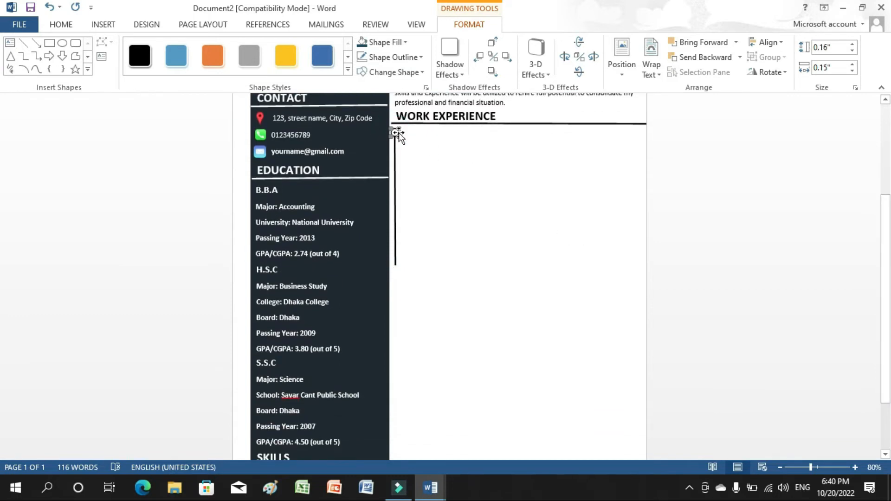
right_click(395, 134)
left_click(413, 154)
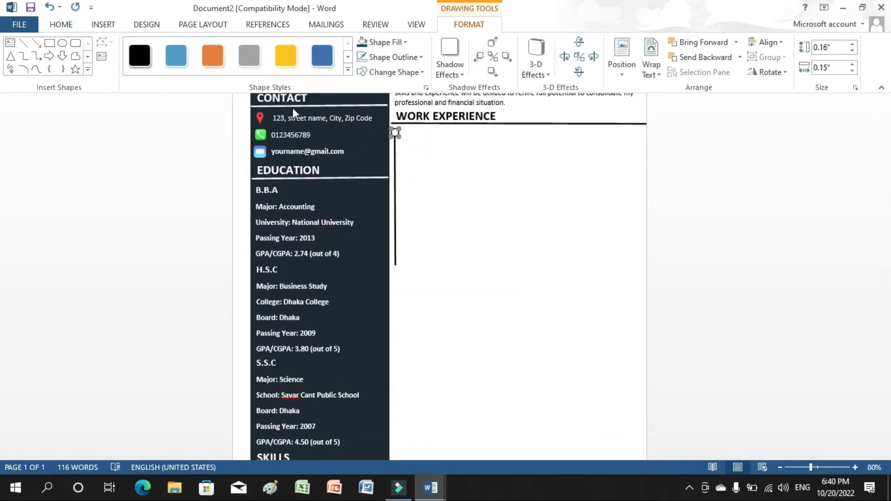
right_click(481, 199)
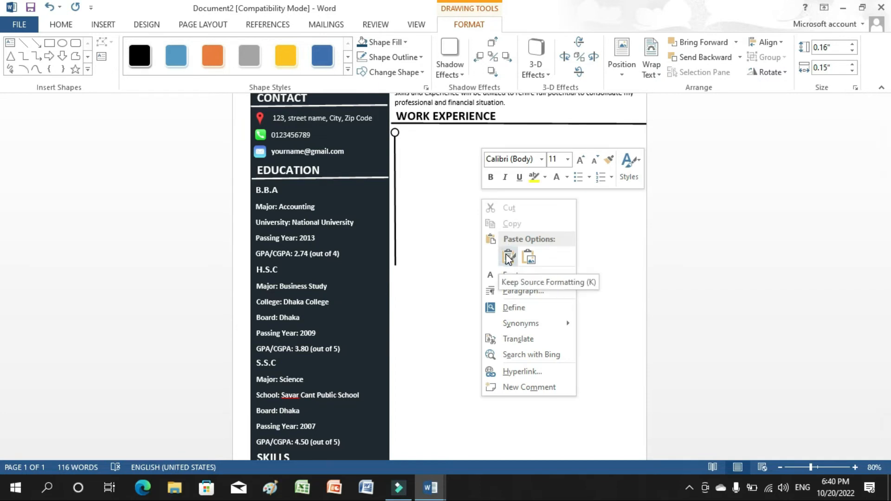
left_click(528, 257)
left_click(510, 257)
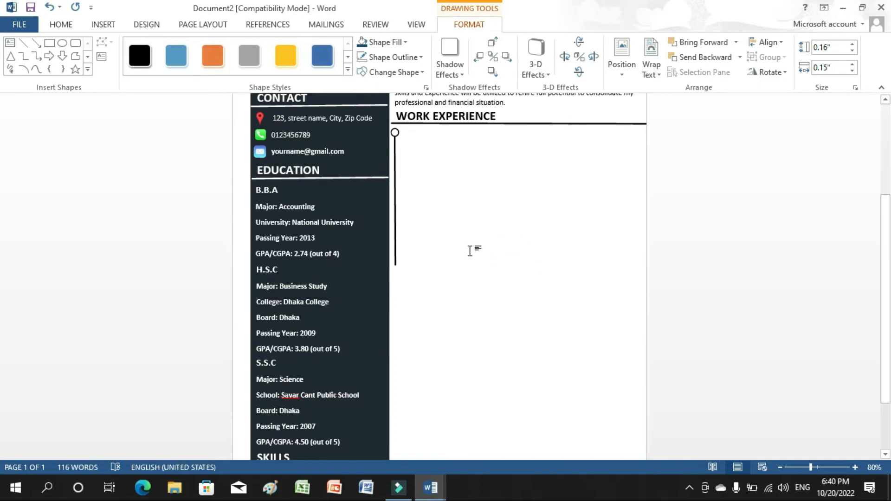
left_click_drag(445, 222, 396, 267)
left_click(420, 283)
left_click(395, 371)
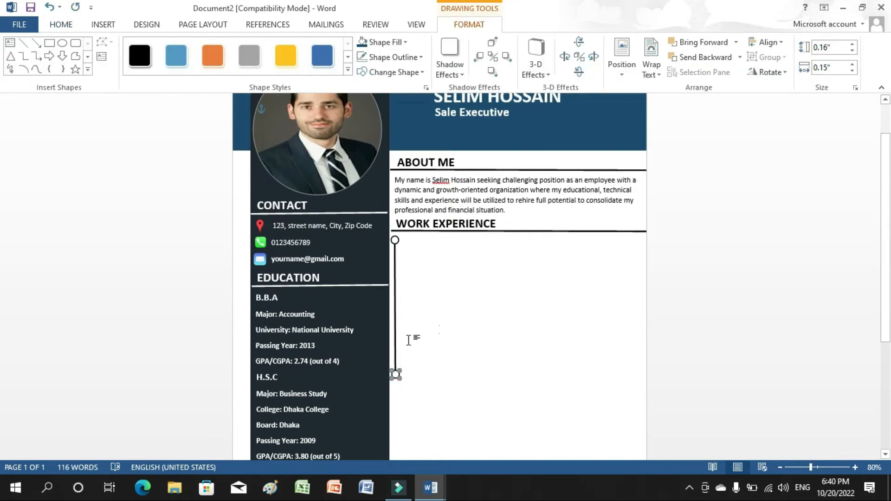
Duplicate the vertical line and move the copy down below the original.
right_click(394, 321)
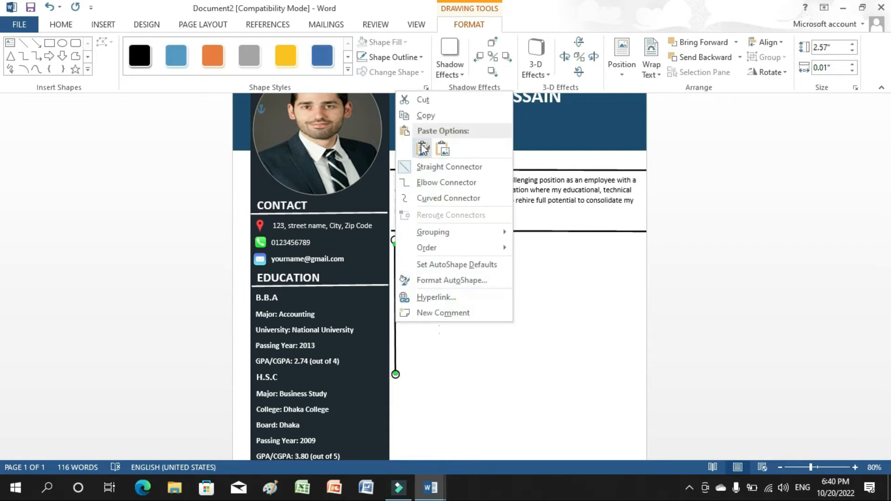
left_click(424, 116)
right_click(438, 285)
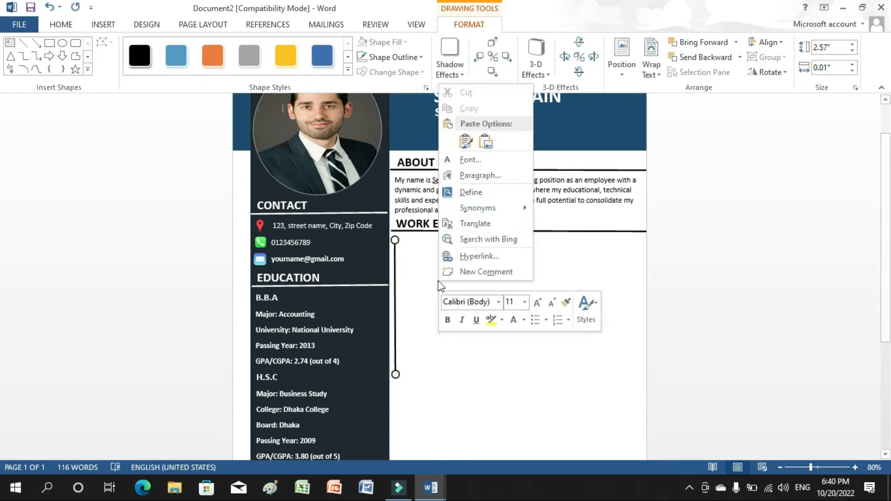
left_click(470, 144)
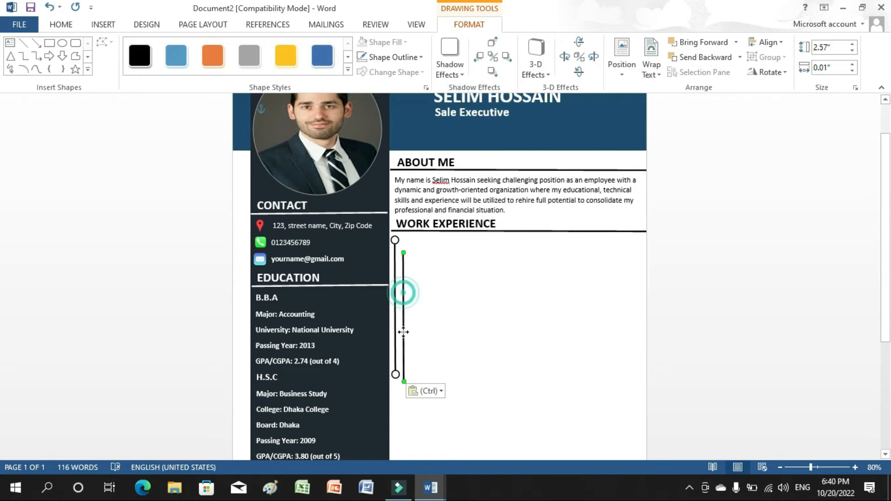
left_click_drag(403, 293, 396, 420)
scroll(754, 358, "down", 3)
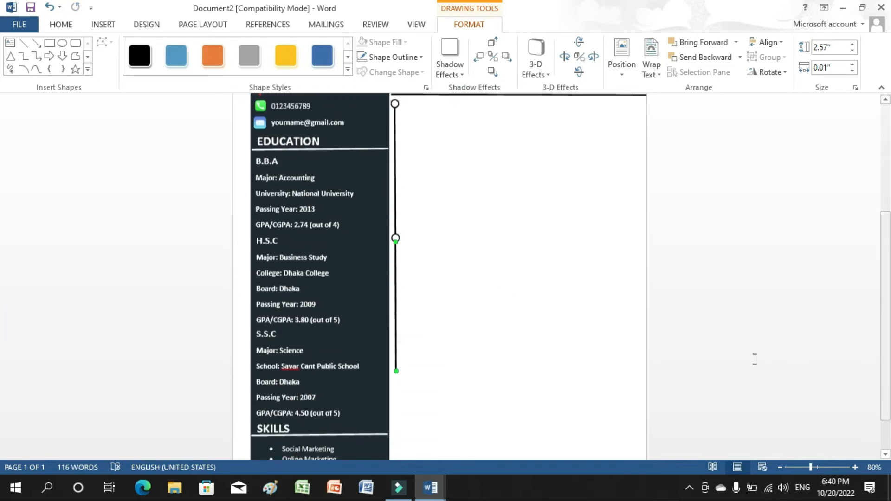
scroll(520, 294, "up", 2)
left_click(520, 294)
scroll(521, 294, "up", 1)
Add another circle marker at the end of the lengthened line.
right_click(397, 373)
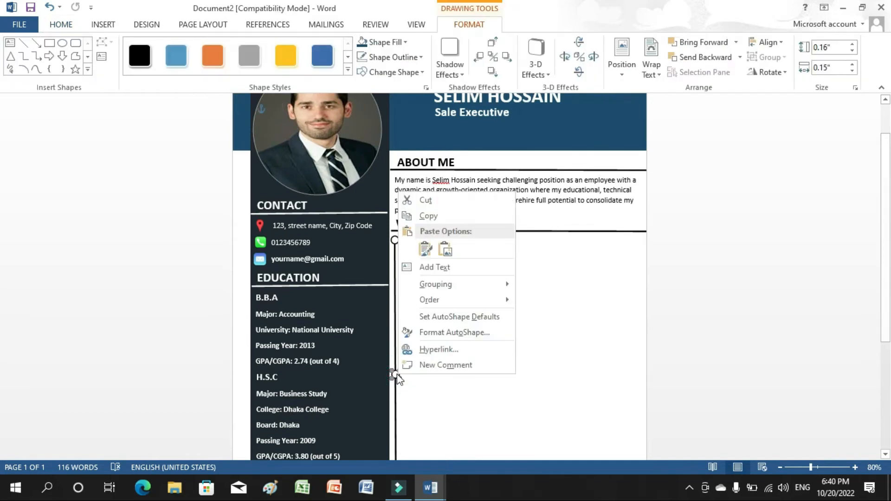
key("Escape")
right_click(435, 333)
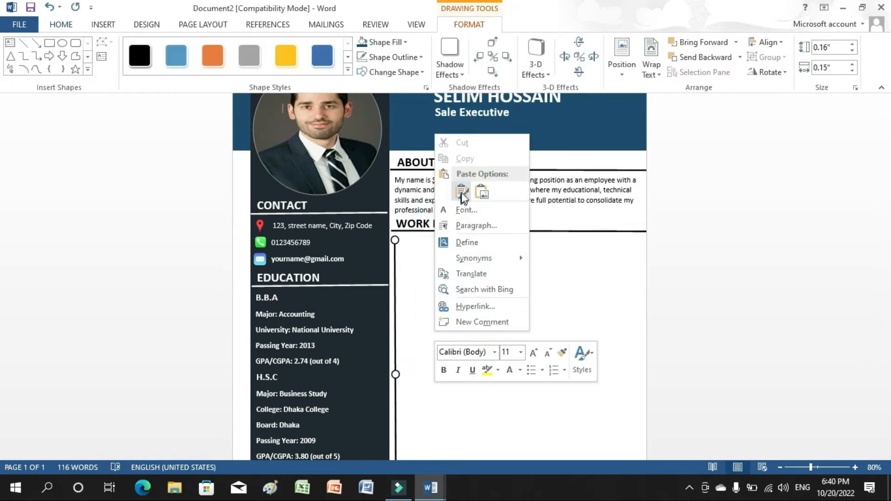
left_click(462, 191)
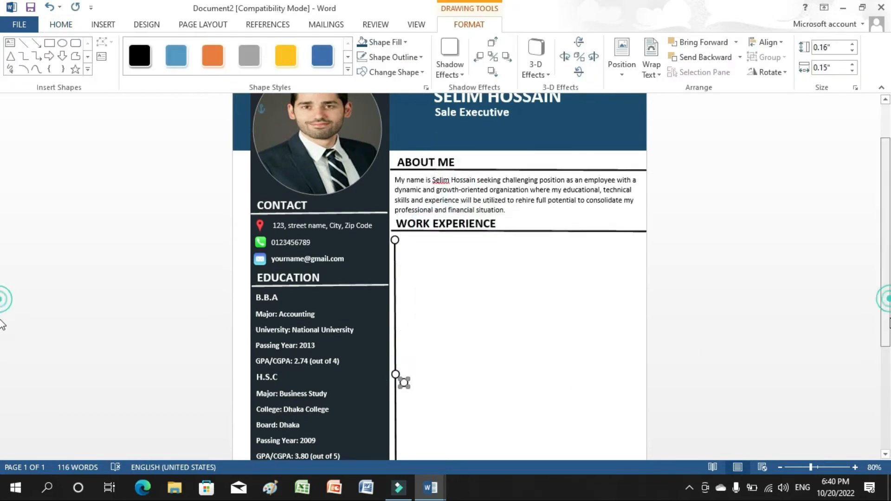
scroll(714, 330, "down", 3)
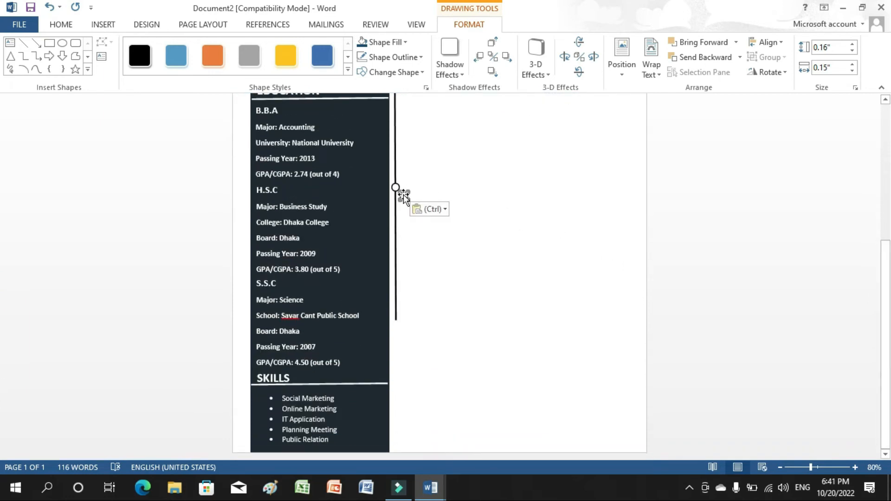
left_click_drag(403, 196, 396, 325)
Paste another vertical line copy to extend the timeline further down.
left_click(396, 287)
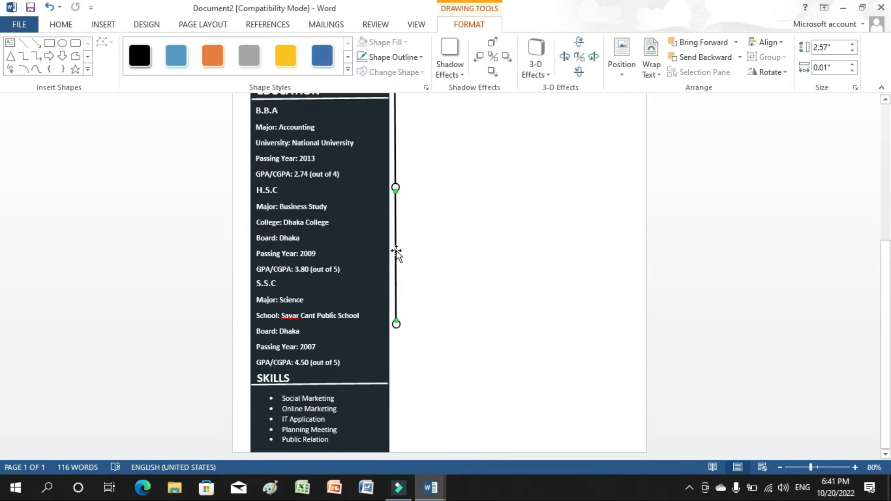
right_click(396, 251)
key("Escape")
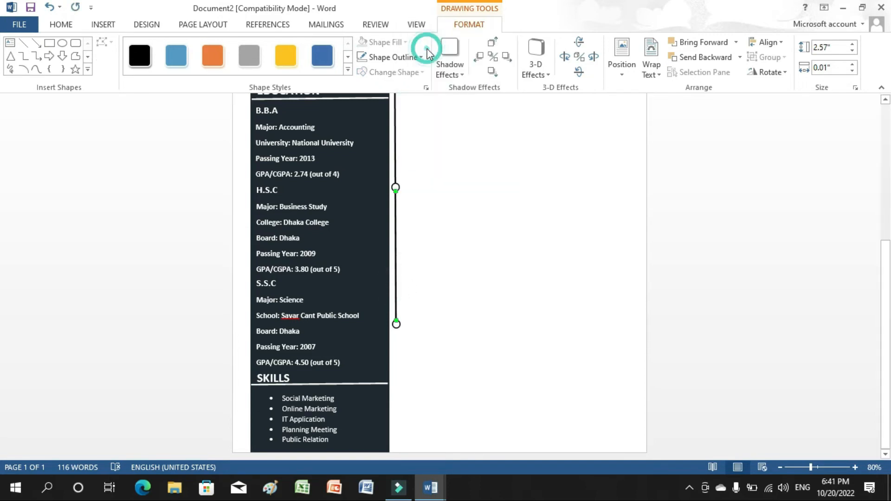
right_click(406, 220)
left_click(432, 273)
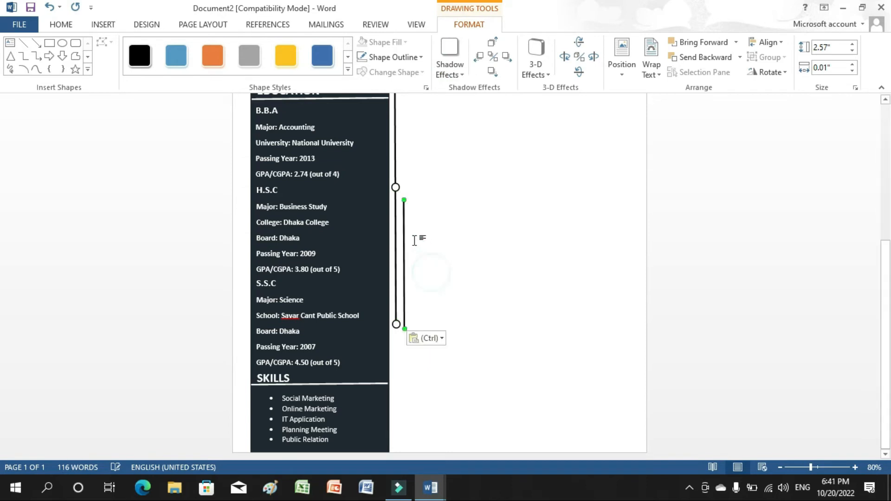
left_click_drag(404, 242, 397, 370)
scroll(503, 358, "up", 4)
left_click(508, 354)
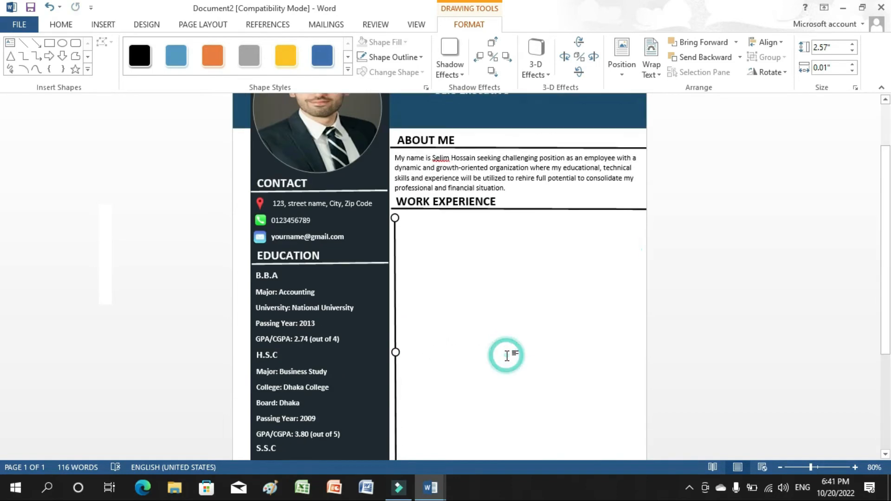
Draw a text box across the Work Experience area beside the timeline.
left_click(111, 26)
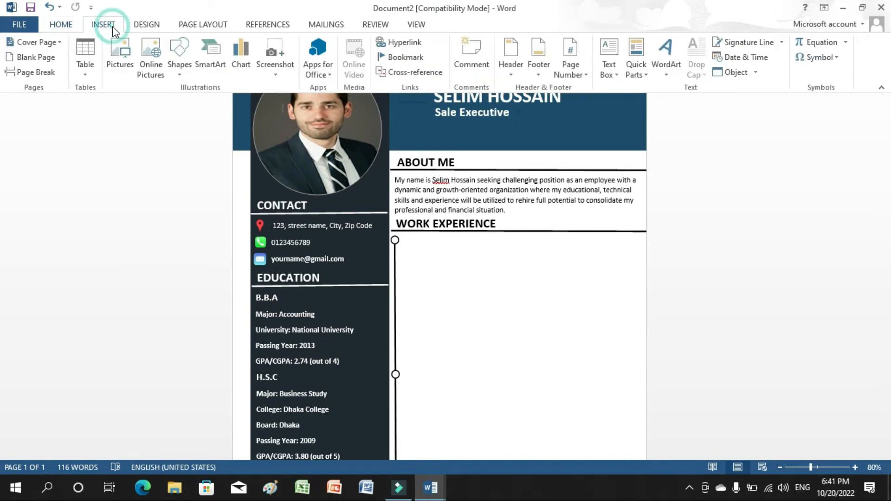
left_click(609, 65)
left_click(611, 350)
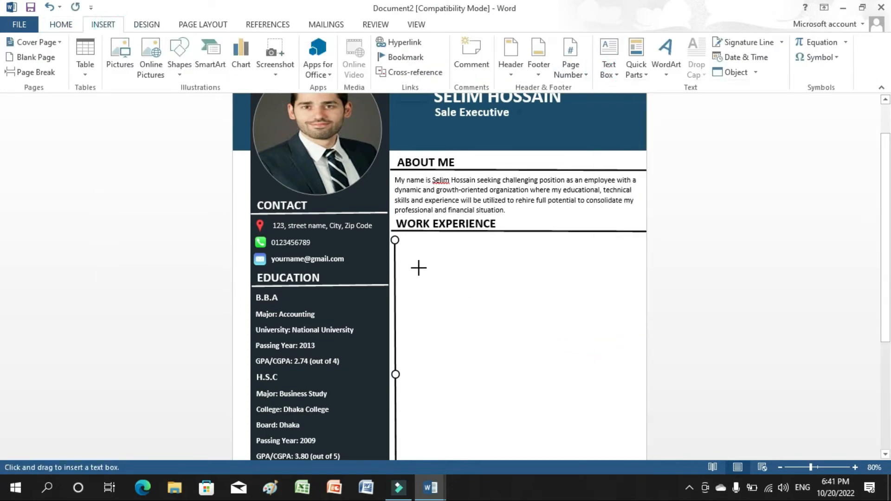
left_click_drag(400, 239, 643, 391)
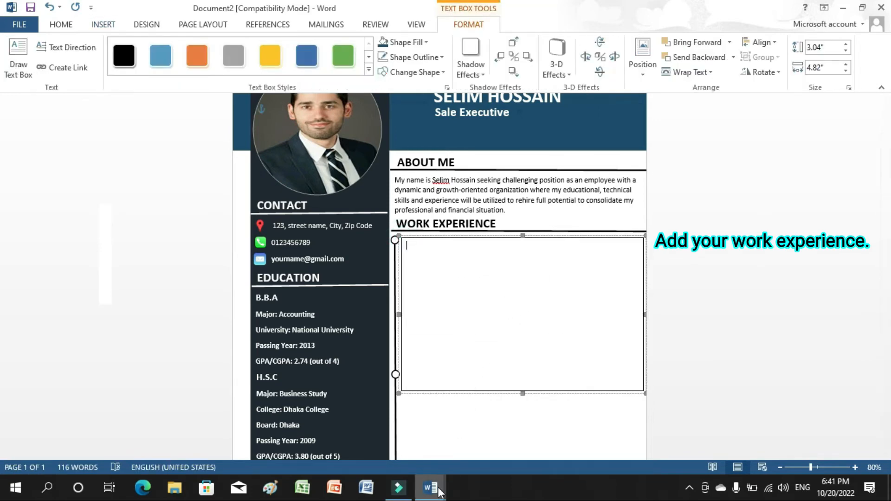
Copy the Sales Development/ Sale Executive entry from the Education document and paste it into the box.
mouse_move(439, 492)
left_click(399, 453)
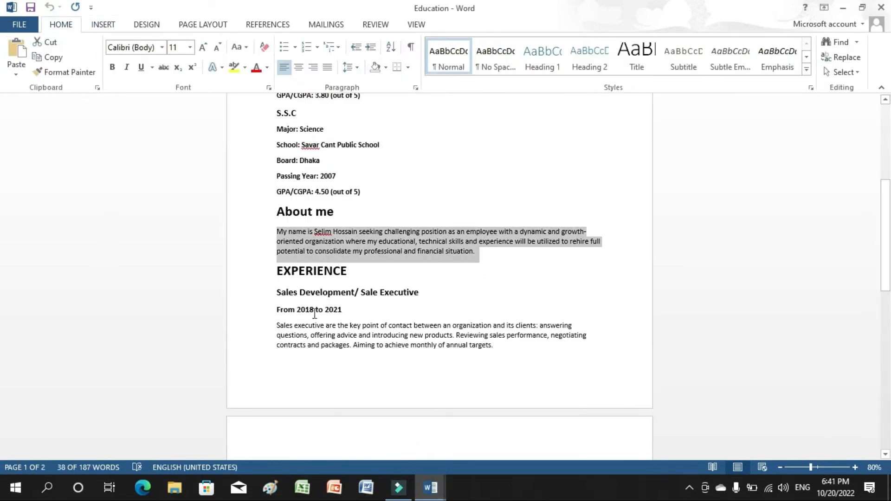
left_click_drag(277, 291, 495, 354)
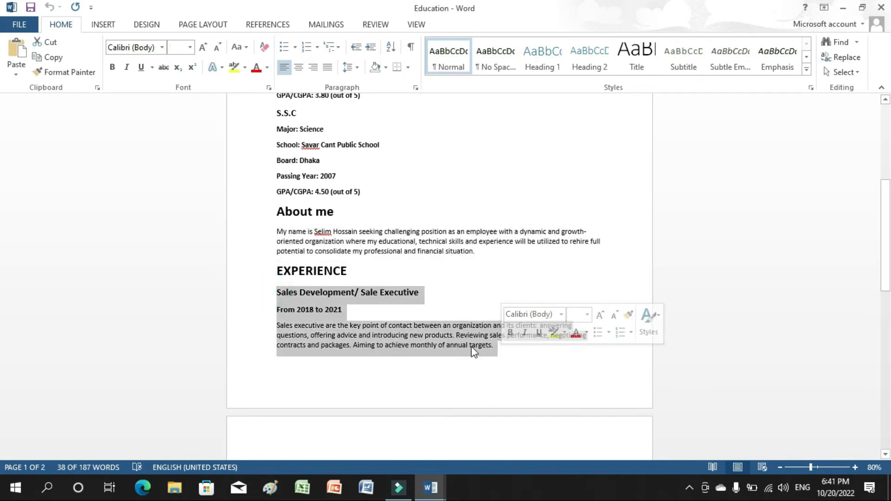
right_click(469, 344)
left_click(492, 173)
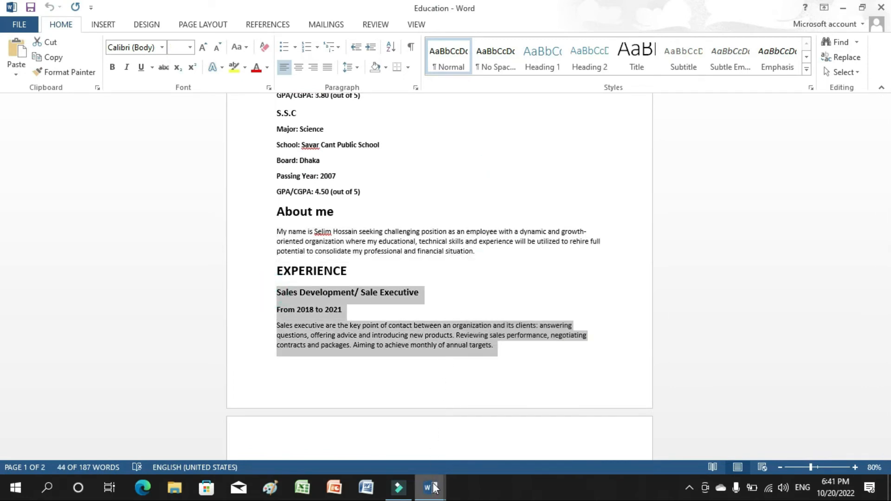
mouse_move(431, 488)
left_click(472, 440)
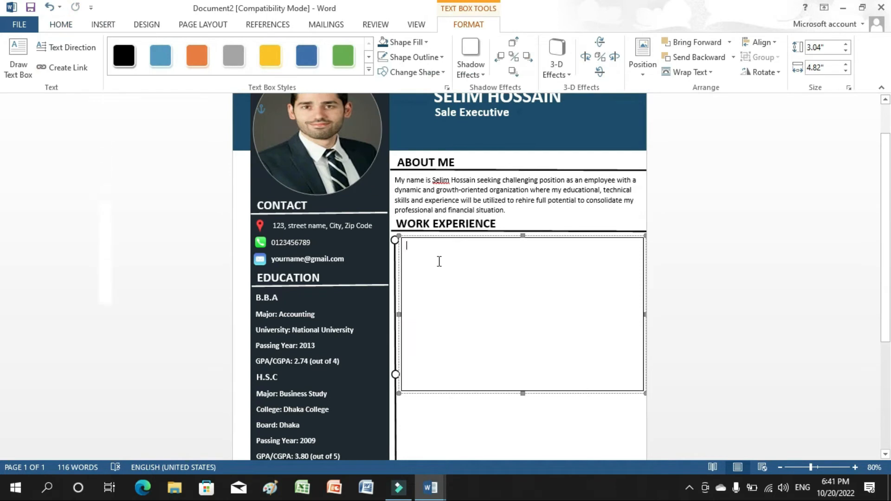
key("ctrl+v")
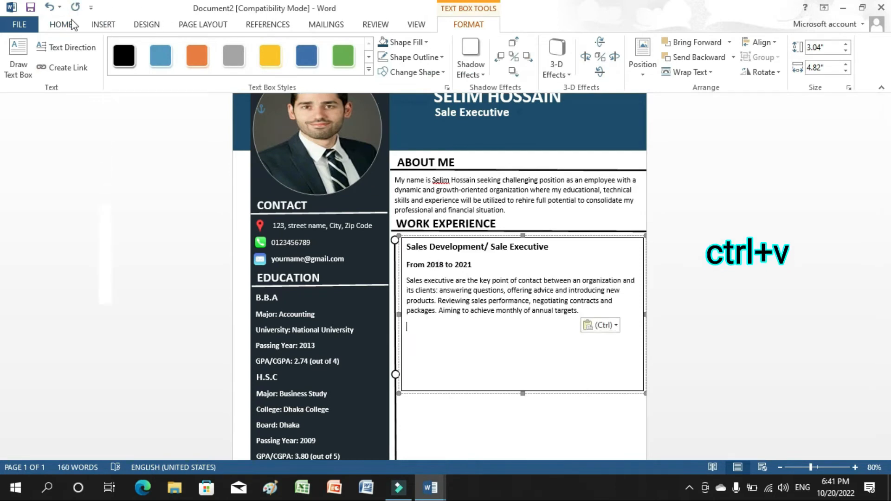
left_click(73, 24)
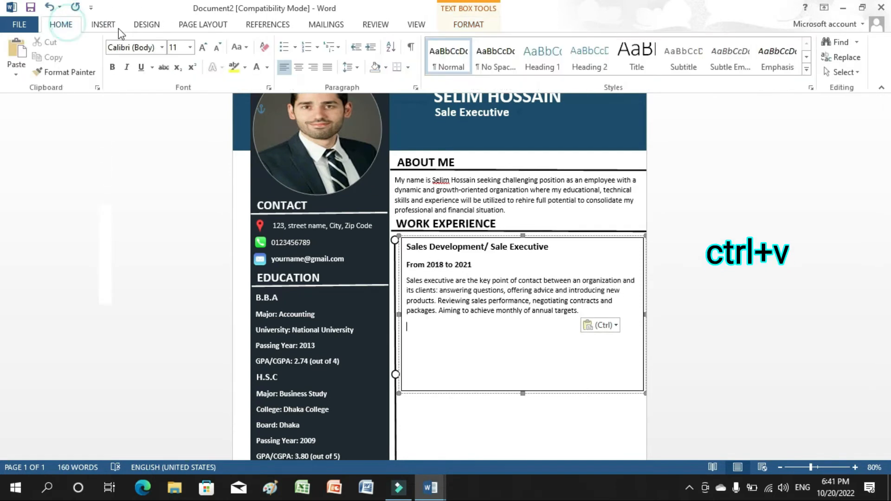
Start a bulleted list and paste the selling products and services line from the Education document.
left_click(286, 47)
mouse_move(430, 488)
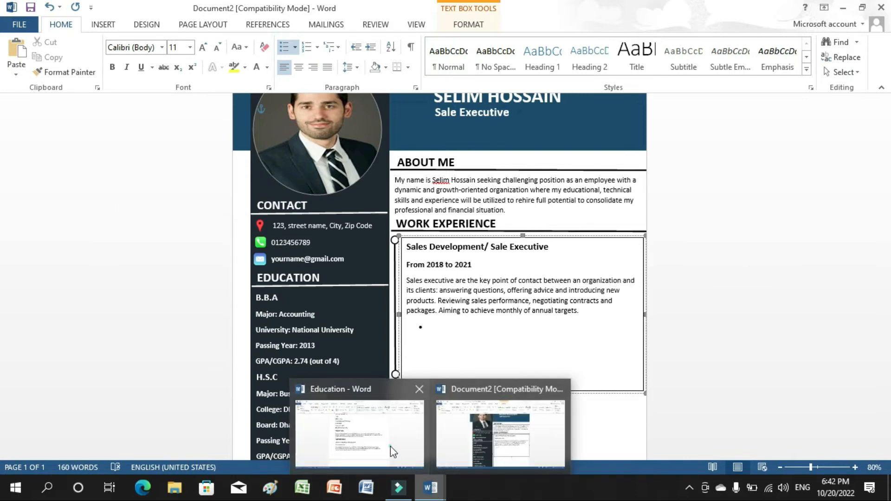
left_click(390, 447)
left_click_drag(886, 266, 884, 355)
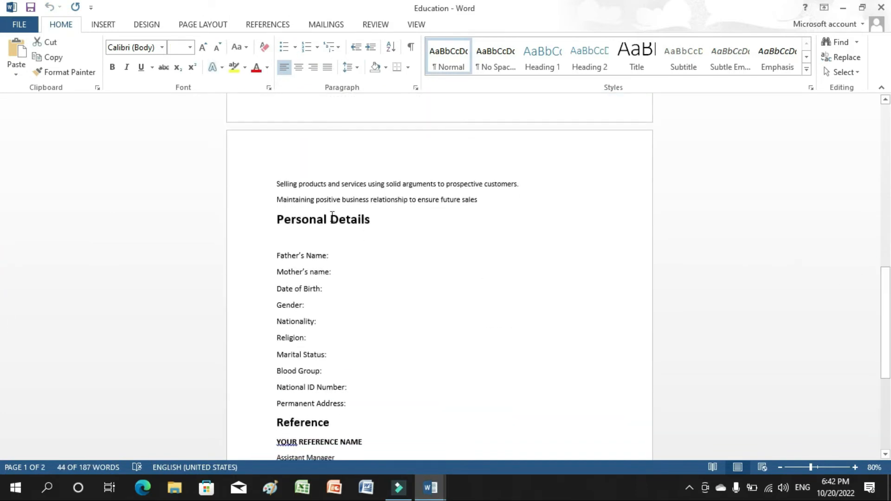
left_click_drag(278, 185, 517, 188)
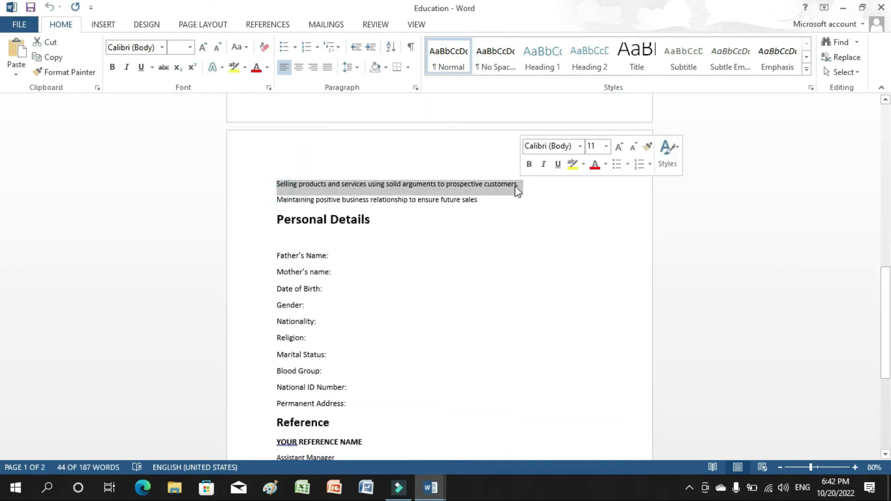
right_click(512, 189)
left_click(542, 212)
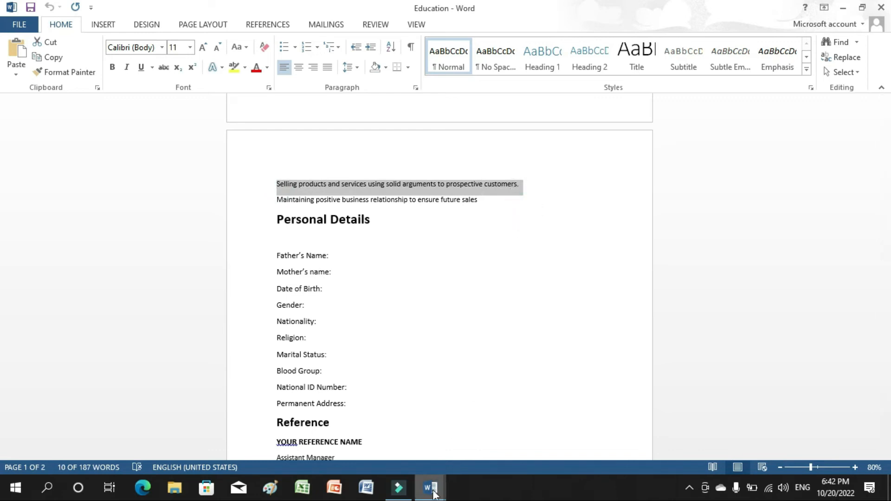
mouse_move(431, 487)
left_click(478, 461)
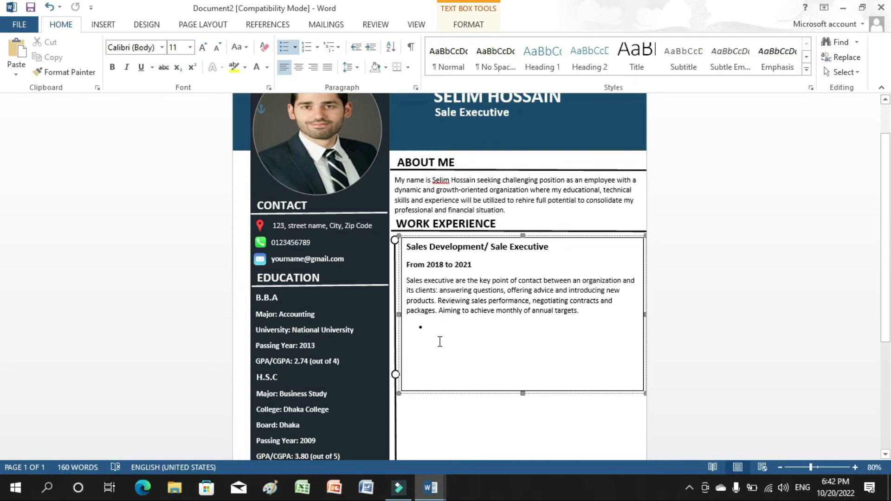
key("ctrl+v")
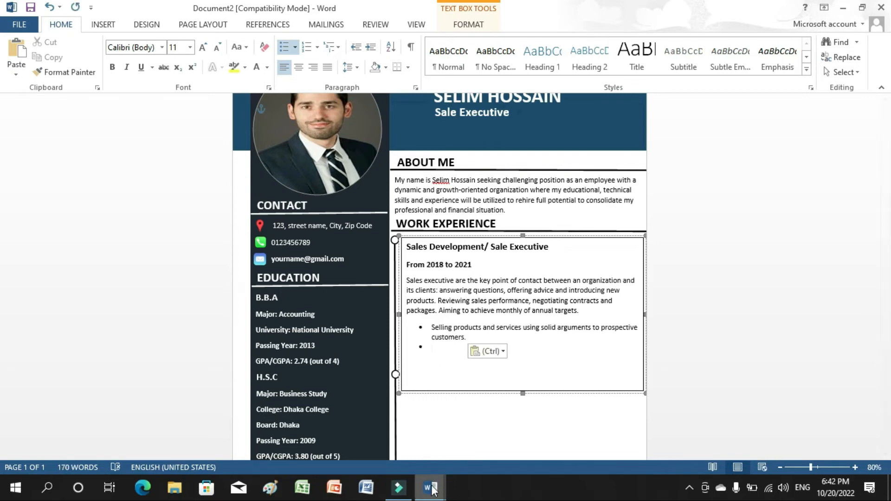
Add the maintaining business relationships bullet ending with a period, then shorten the box and nudge it left.
mouse_move(431, 488)
left_click(388, 453)
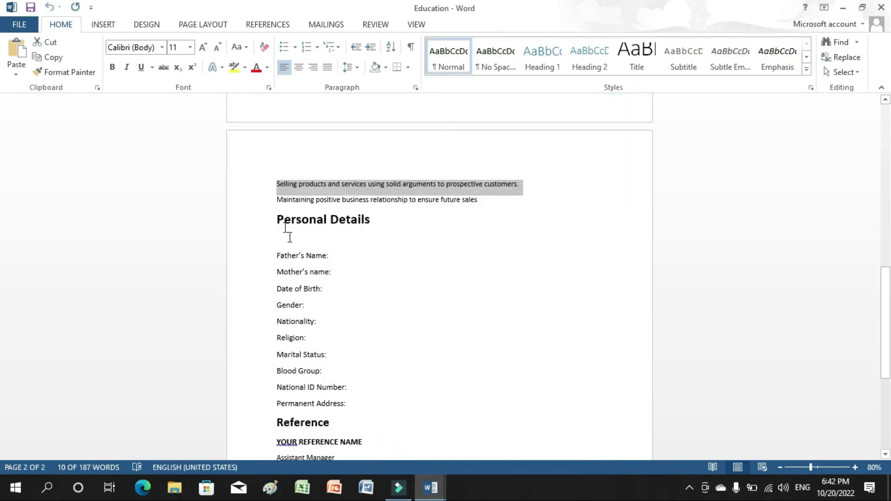
left_click_drag(277, 200, 505, 205)
right_click(470, 209)
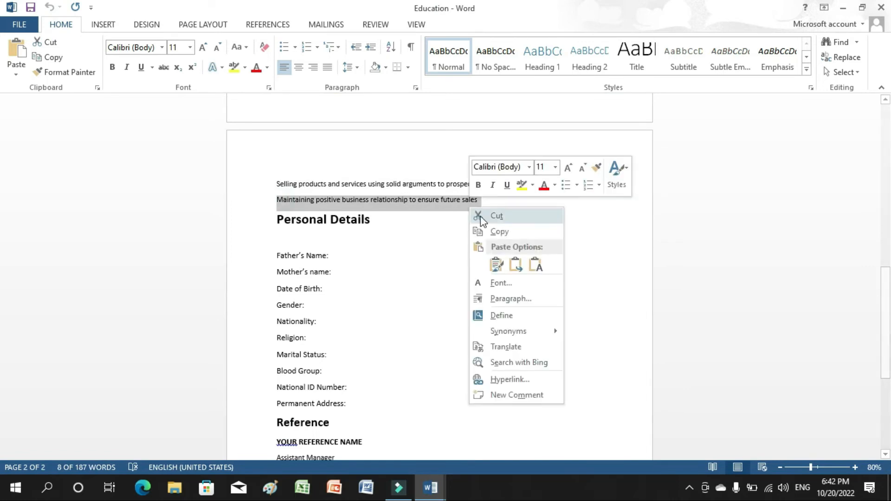
left_click(486, 230)
mouse_move(450, 488)
left_click(470, 434)
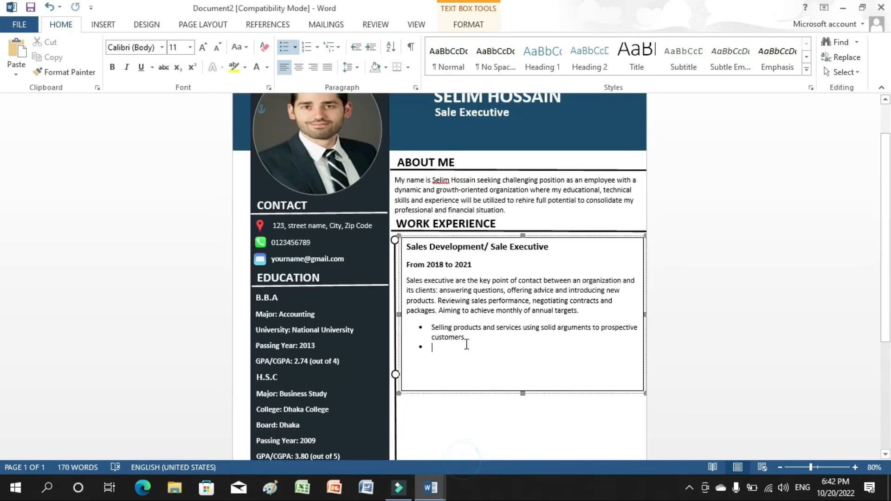
right_click(445, 352)
left_click(511, 163)
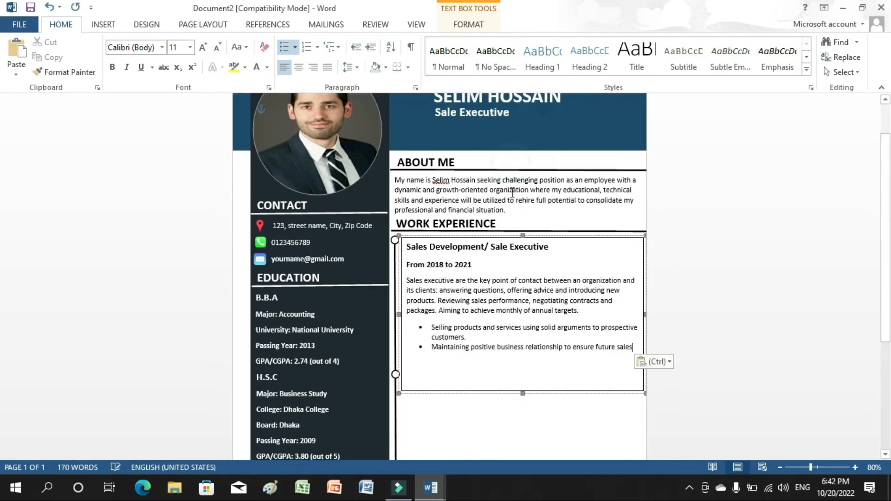
type(".")
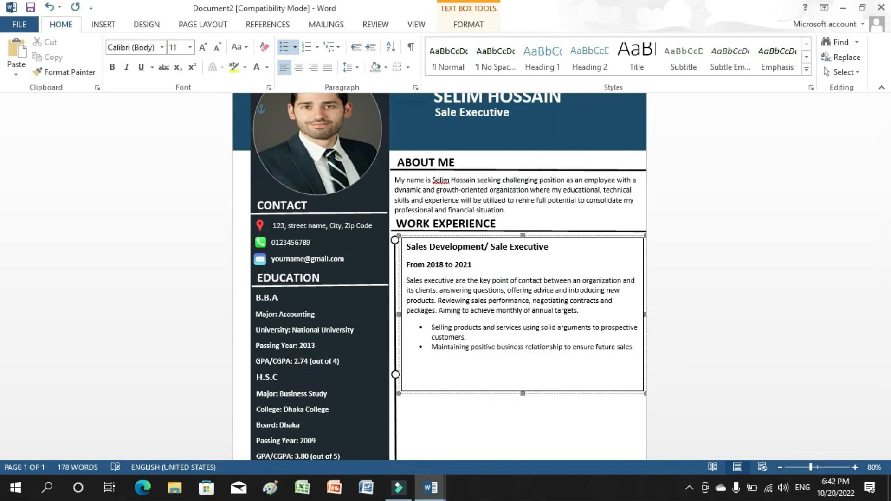
left_click_drag(523, 394, 523, 358)
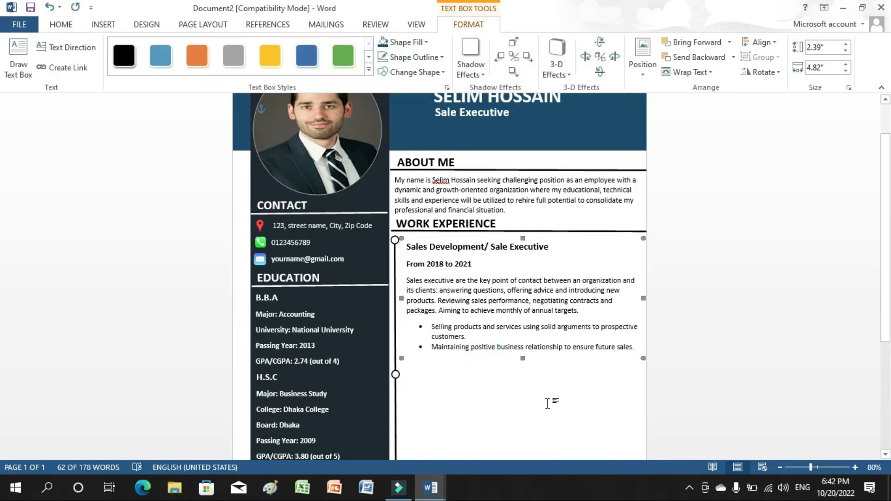
key("Left")
key("Left")
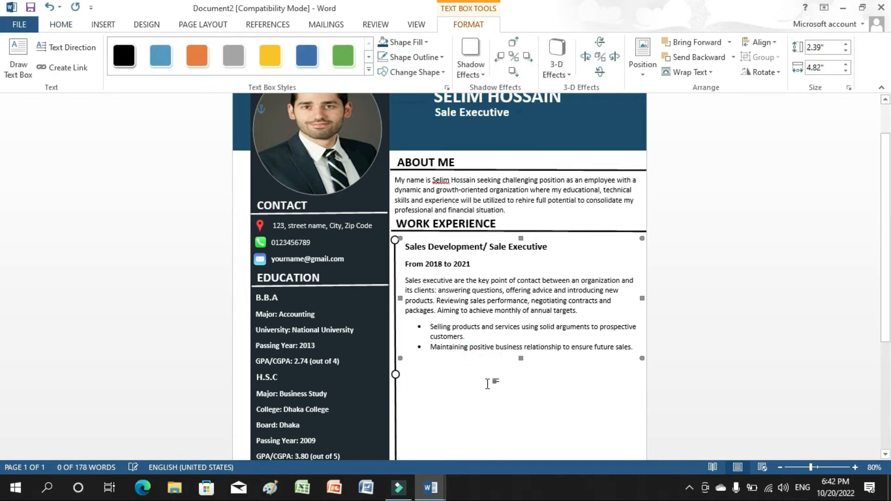
Draw a text box below the work experience and type 'Personal Details:'.
left_click(488, 383)
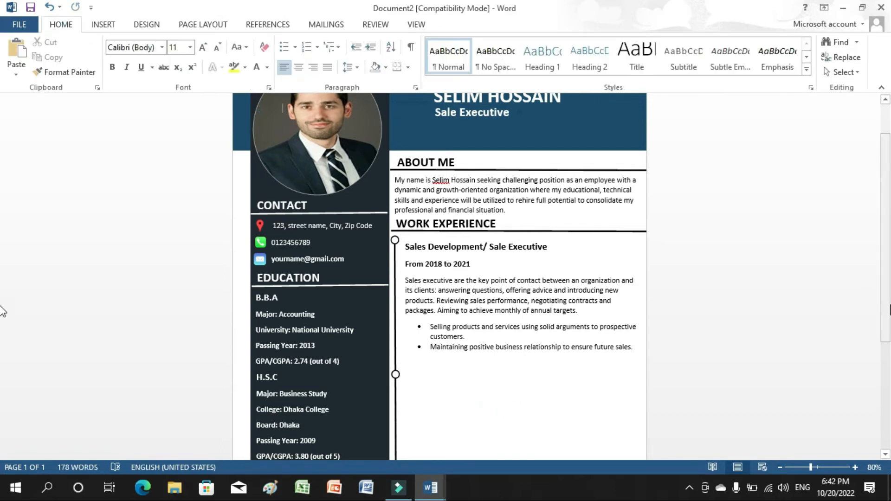
scroll(2, 332, "down", 1)
scroll(2, 332, "down", 5)
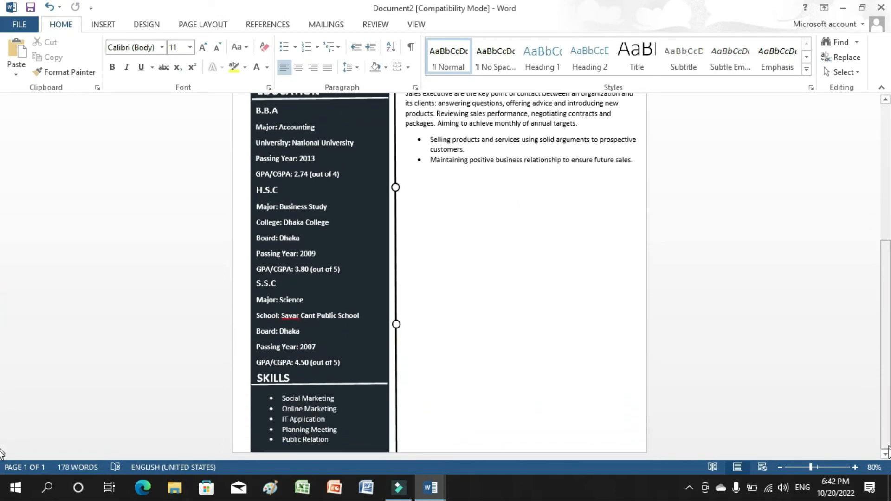
left_click(105, 24)
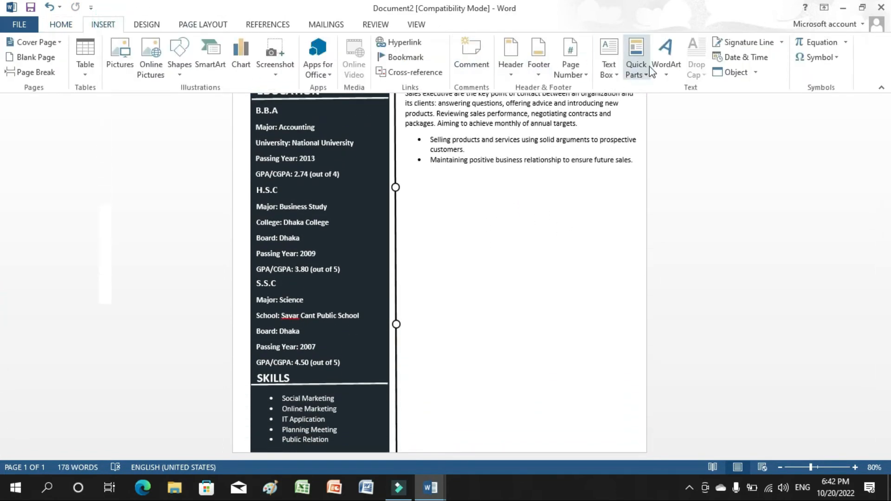
left_click(615, 72)
left_click(642, 352)
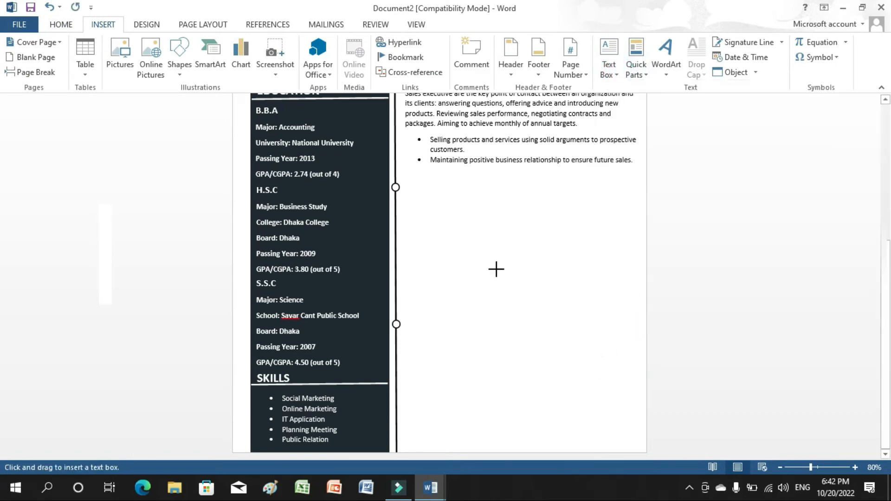
left_click_drag(405, 175, 514, 210)
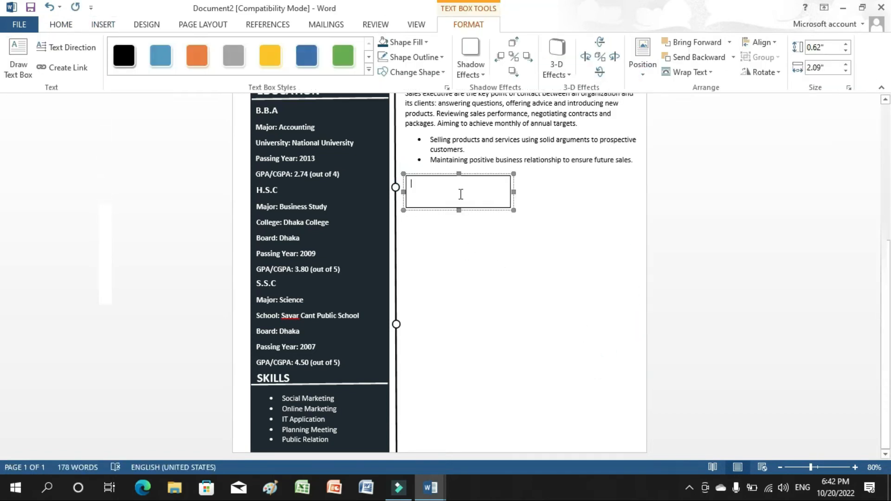
type("Personal Details:")
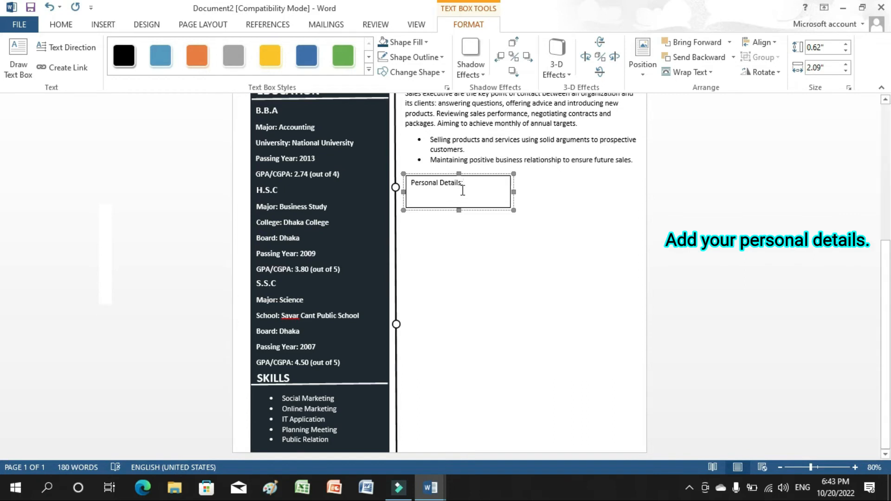
Make the Personal Details: heading bold at 18 pt.
left_click_drag(463, 190, 415, 183)
left_click(61, 25)
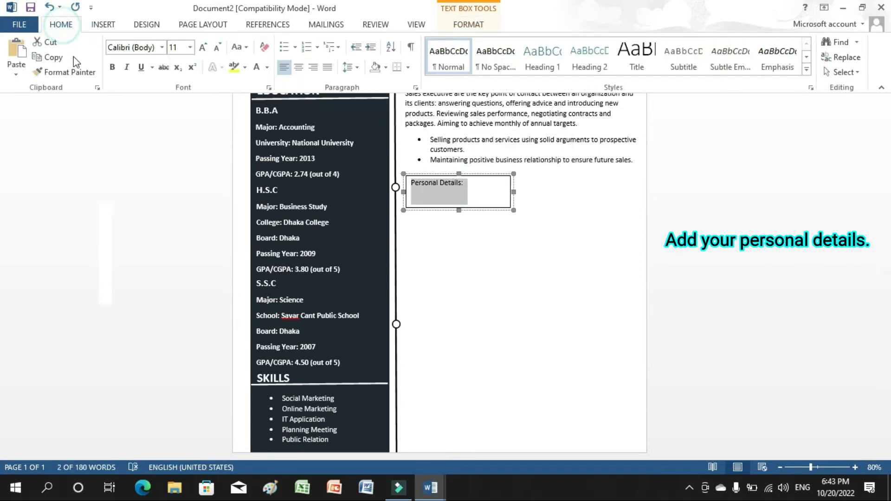
left_click(111, 67)
left_click(189, 51)
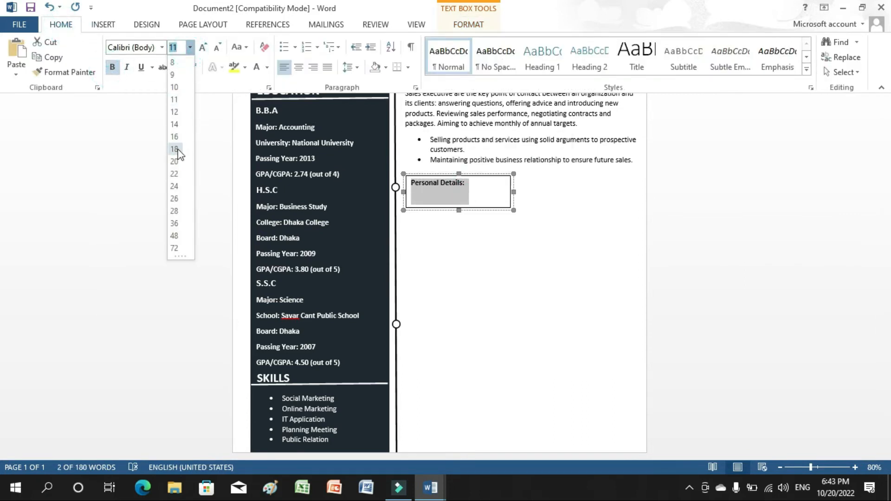
left_click(176, 166)
Remove the heading box's outline and nudge it up slightly.
left_click(440, 210)
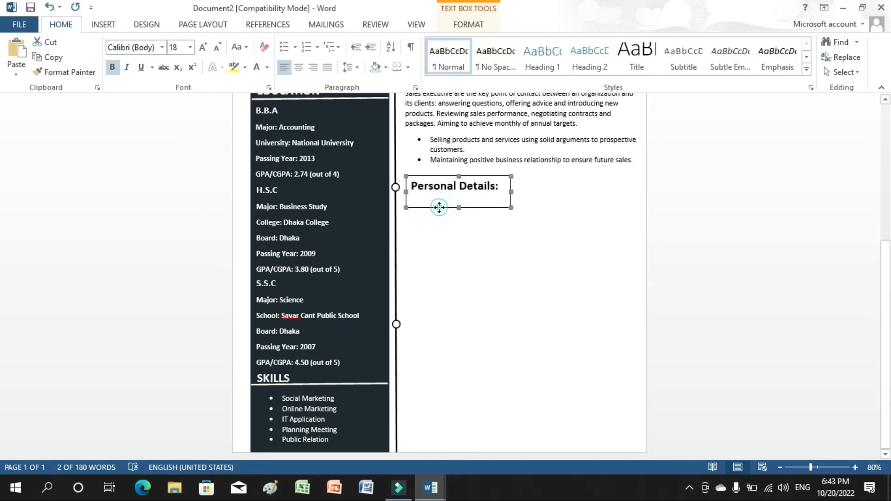
double_click(439, 208)
left_click(383, 57)
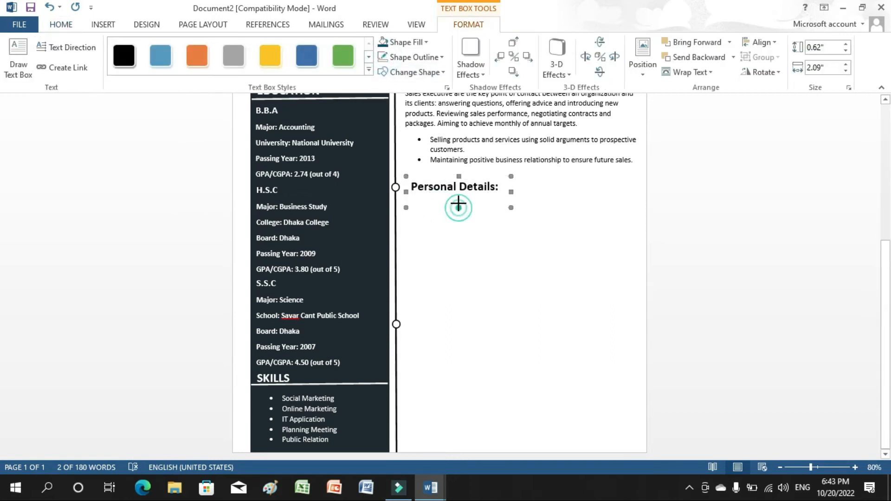
left_click_drag(458, 198, 458, 200)
key("Up")
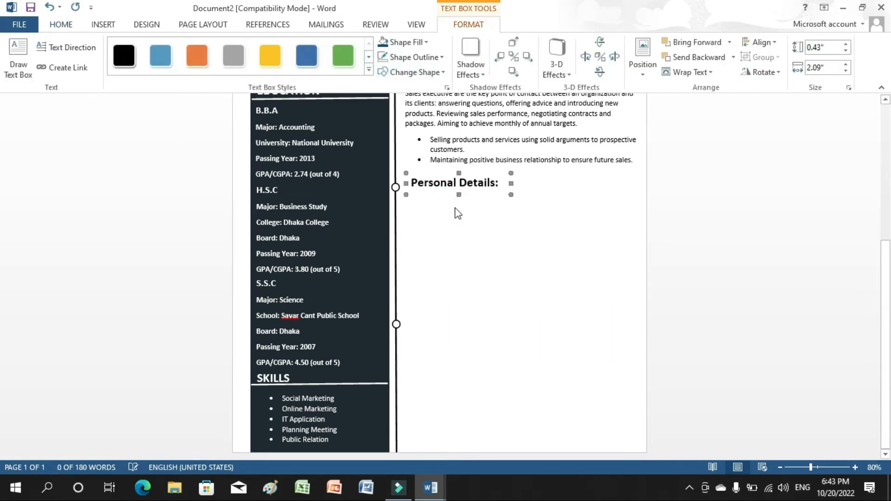
left_click(456, 213)
left_click_drag(887, 220, 887, 248)
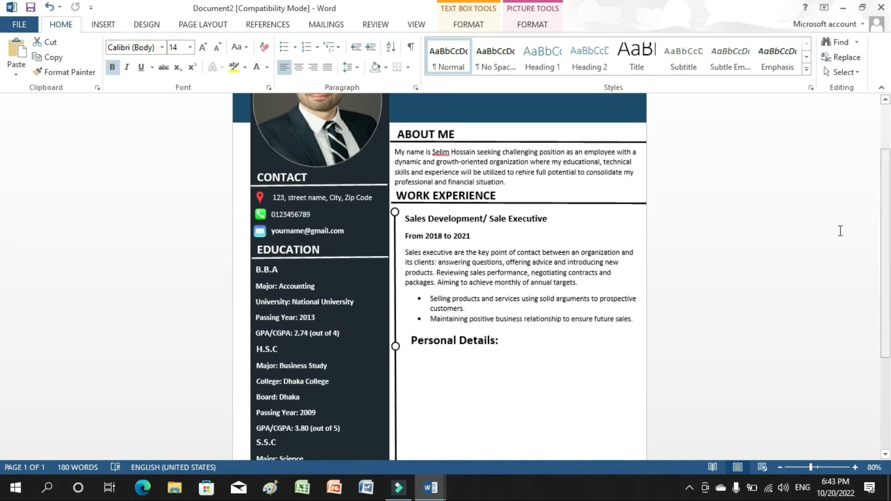
Copy the Work Experience divider line and move the duplicate under the Personal Details: heading.
left_click(599, 203)
right_click(599, 203)
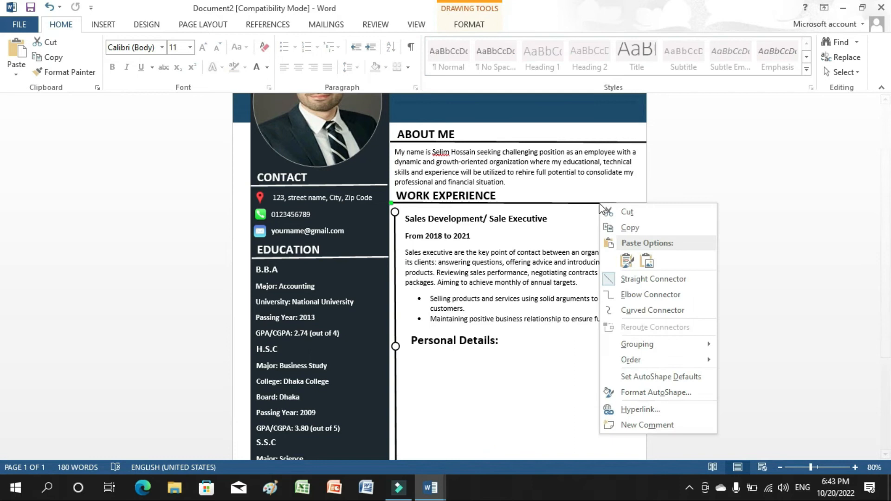
left_click(625, 228)
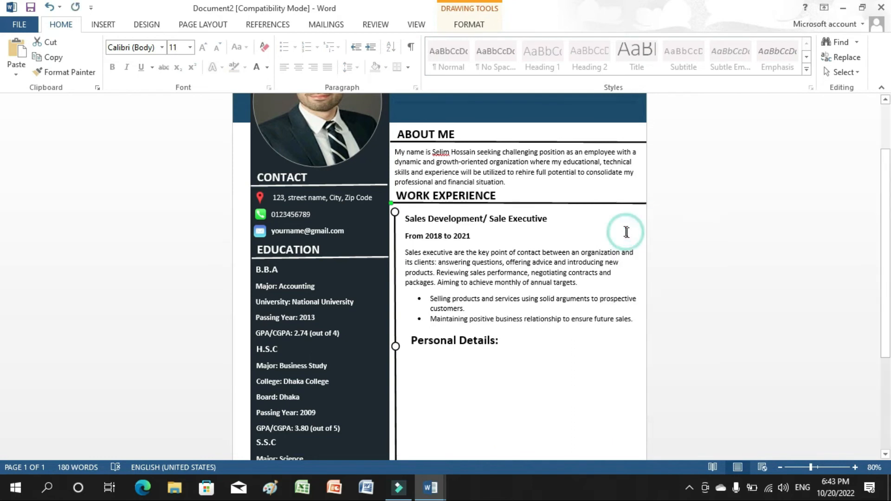
right_click(629, 195)
left_click(656, 251)
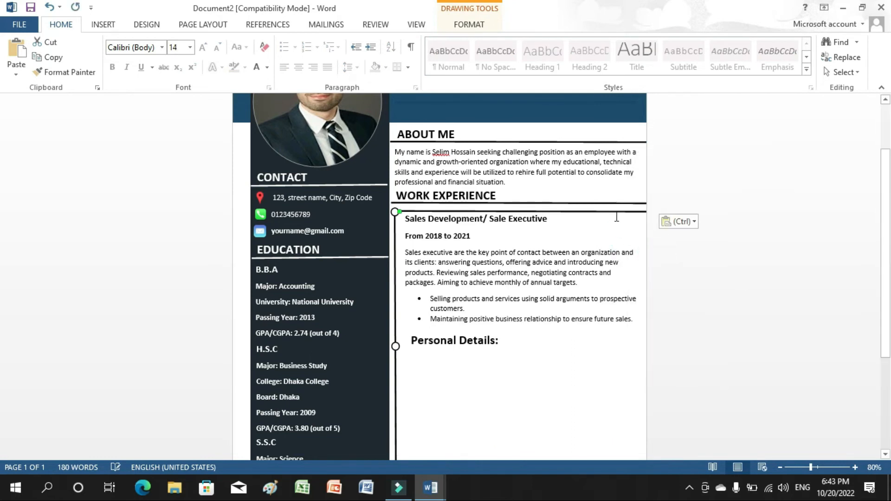
left_click_drag(616, 212, 619, 349)
left_click(675, 310)
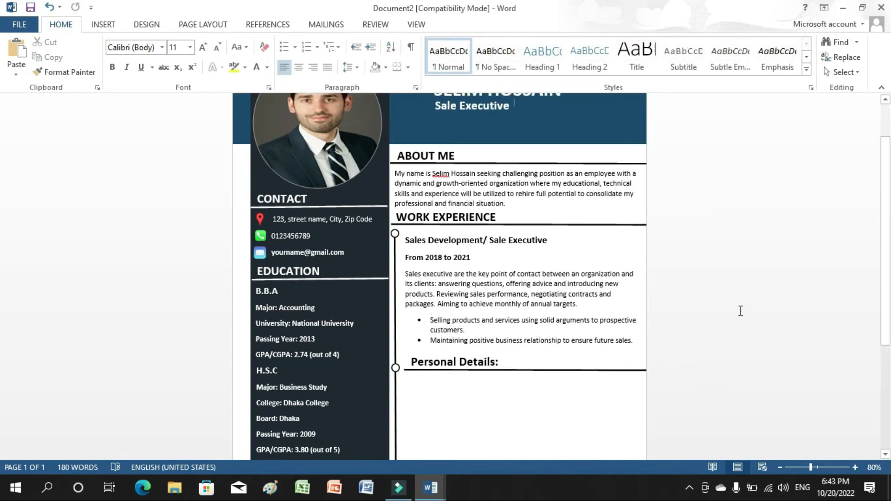
left_click_drag(887, 319, 885, 439)
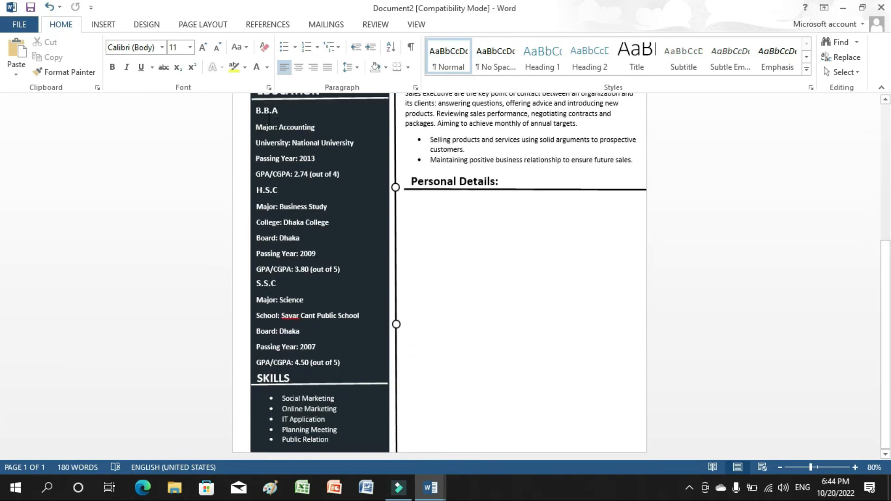
Draw a large blank text box below the Personal Details heading.
left_click(103, 25)
left_click(609, 58)
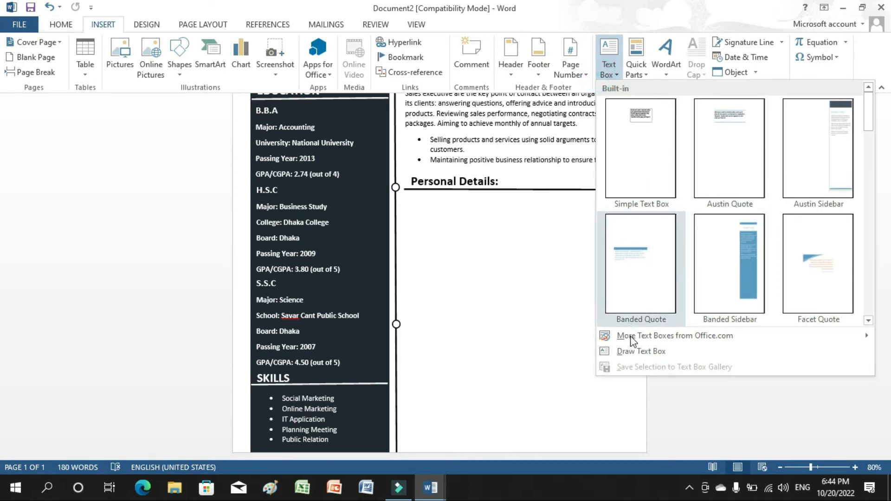
left_click(641, 352)
mouse_move(398, 197)
left_mouse_down()
mouse_move(616, 381)
mouse_move(641, 381)
left_mouse_up()
Copy the Father's Name through Permanent Address lines from the Education document into the box.
mouse_move(430, 487)
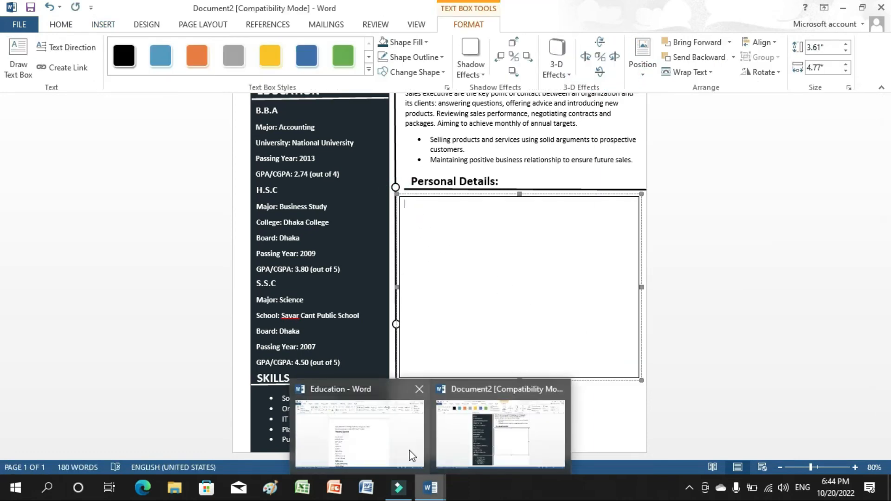
left_click(410, 455)
left_click_drag(274, 257, 367, 415)
right_click(300, 316)
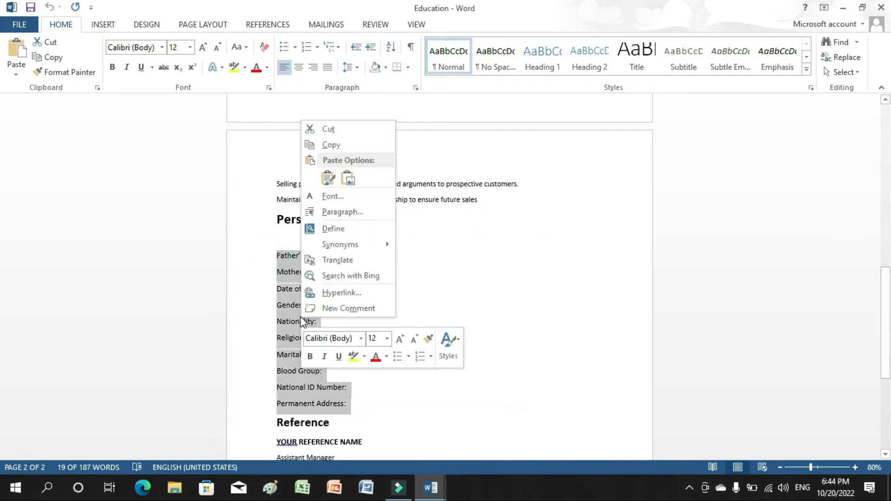
left_click(333, 146)
mouse_move(432, 491)
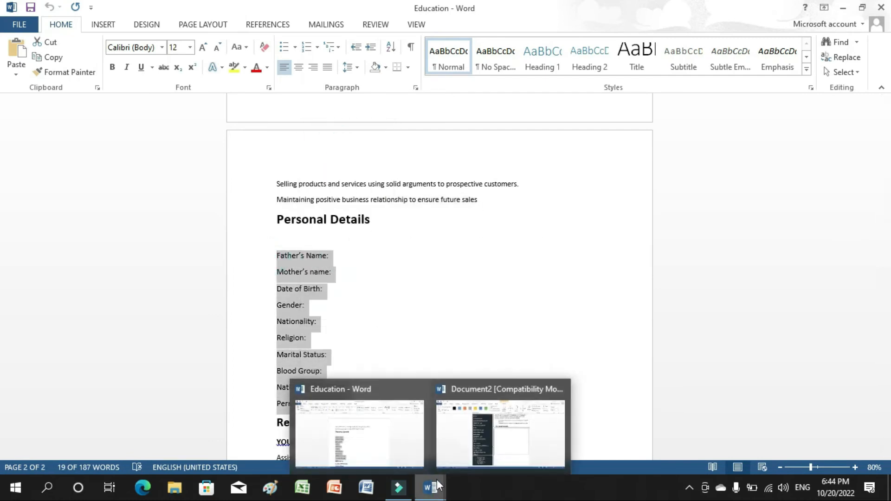
left_click(461, 442)
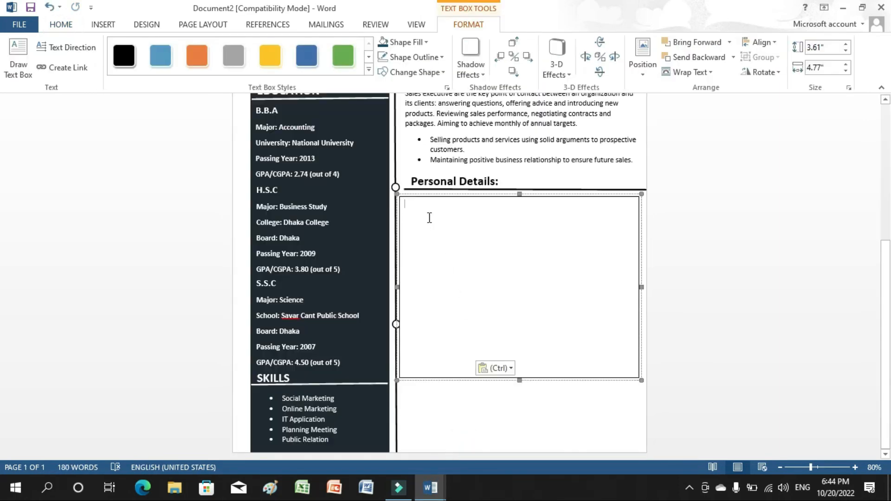
key("ctrl+v")
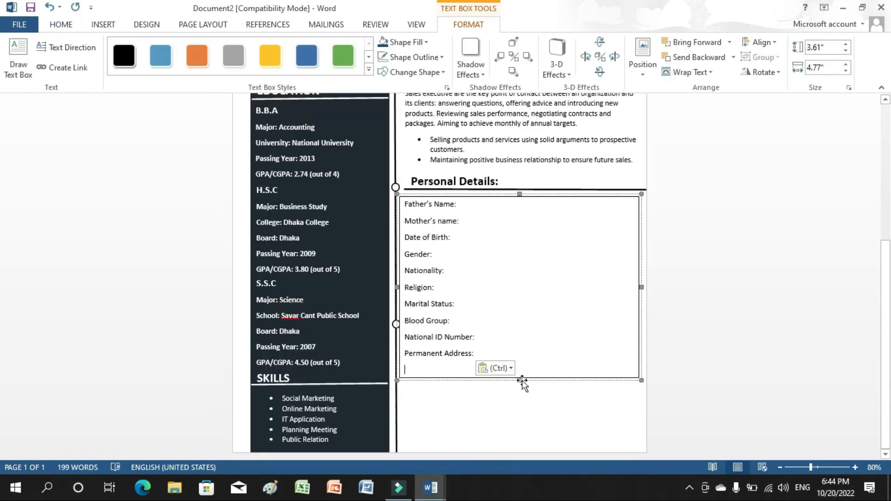
Shorten the Personal Details box to fit its lines and set its outline to No Outline.
left_click_drag(520, 380, 520, 373)
left_click_drag(520, 366, 521, 366)
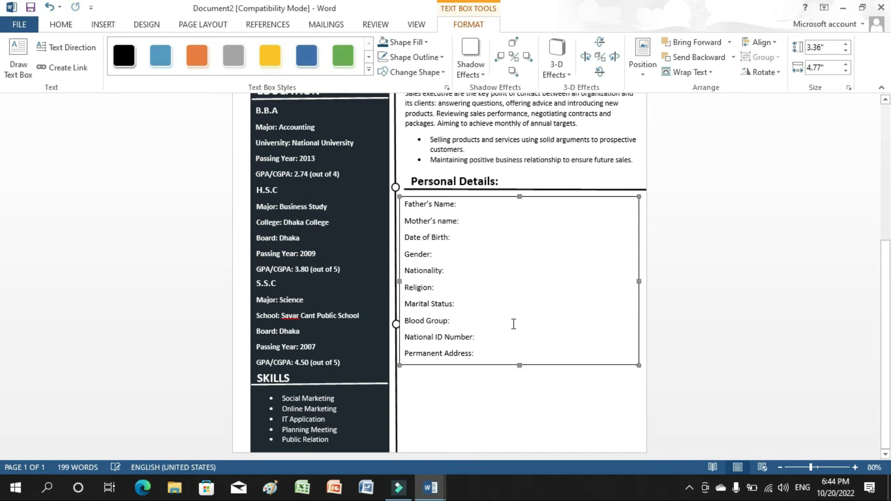
left_click(404, 57)
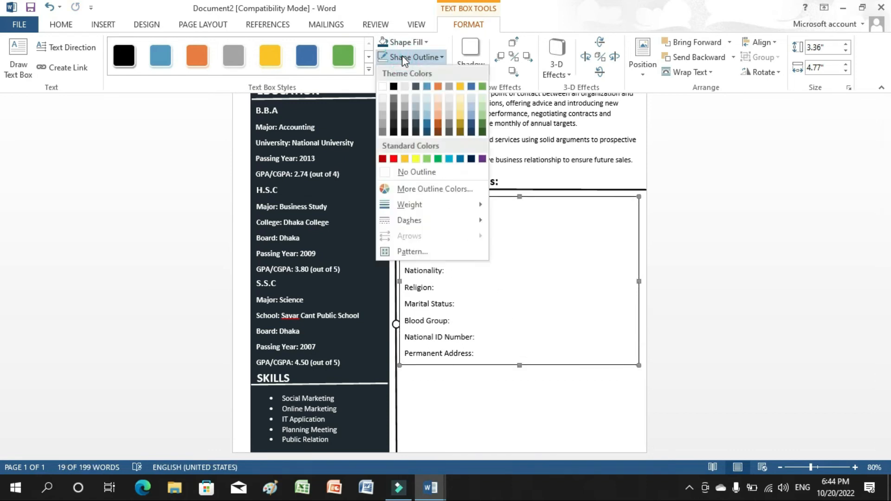
left_click(410, 172)
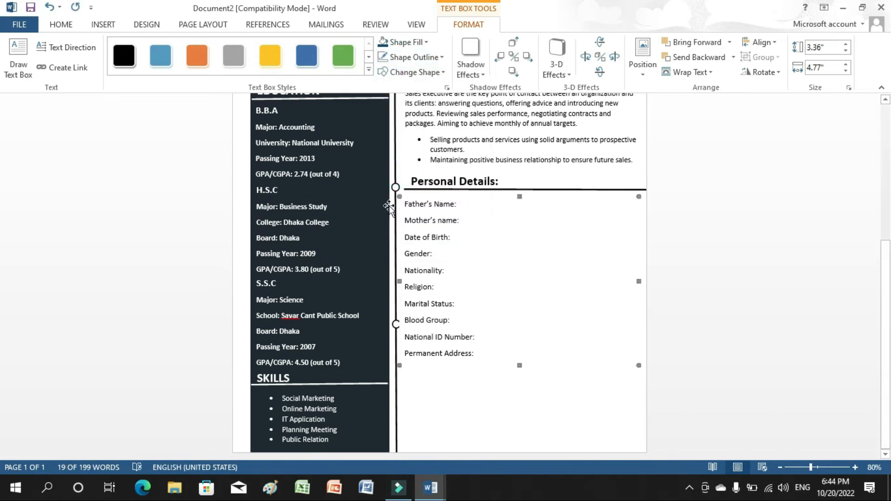
Draw a text box below Permanent Address and type 'Reference' in it.
scroll(756, 416, "up", 5)
left_click(796, 308)
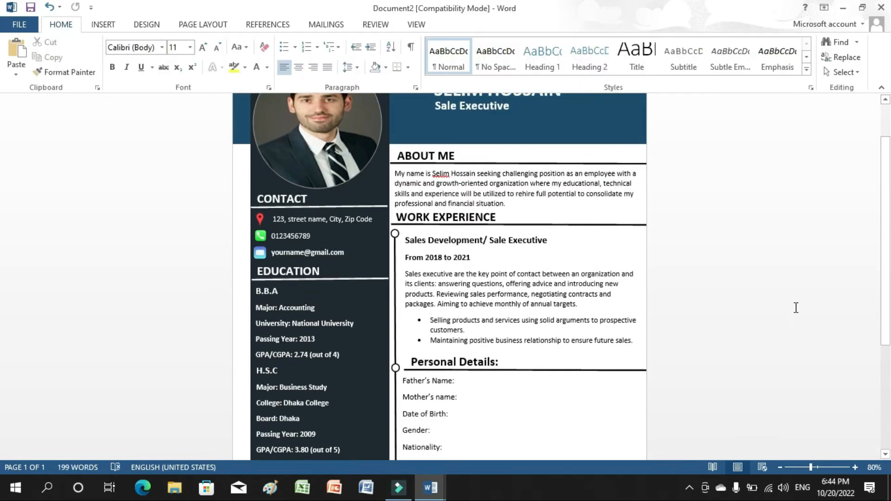
scroll(2, 321, "down", 5)
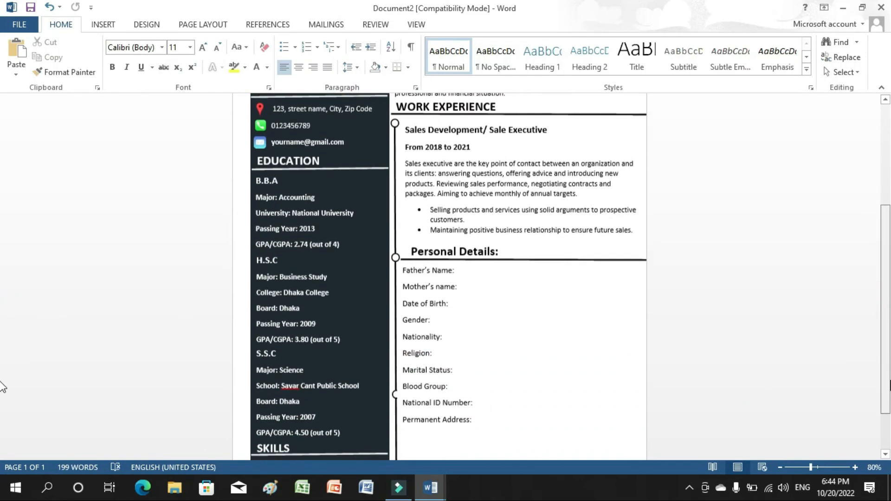
left_click(117, 24)
left_click(609, 70)
left_click(617, 346)
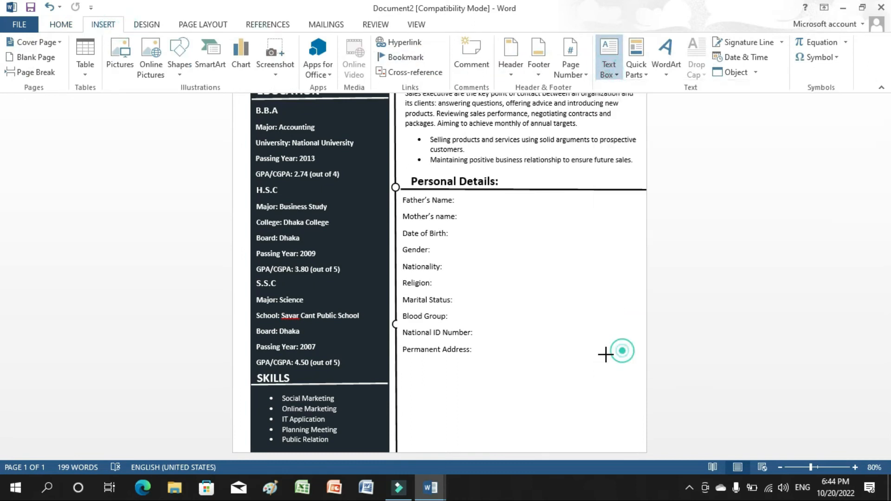
left_click_drag(399, 354, 509, 382)
type("R")
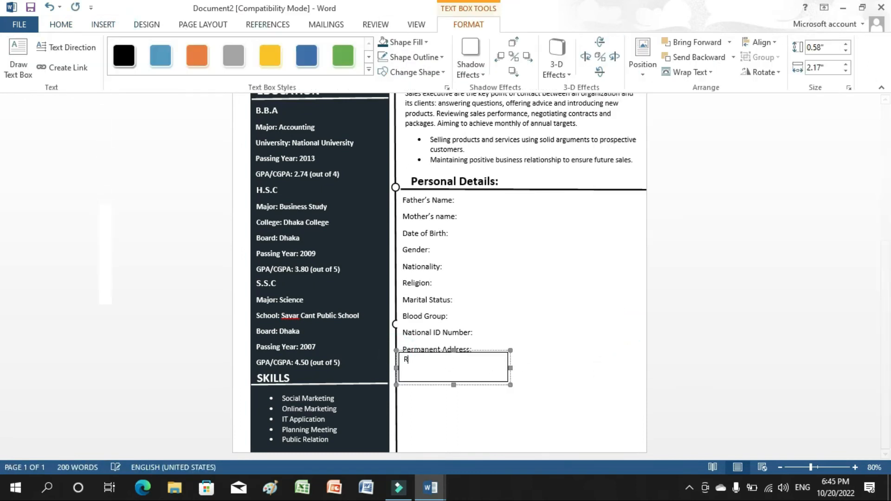
type("eference:")
Set the Reference heading text to font size 18.
left_click(448, 361)
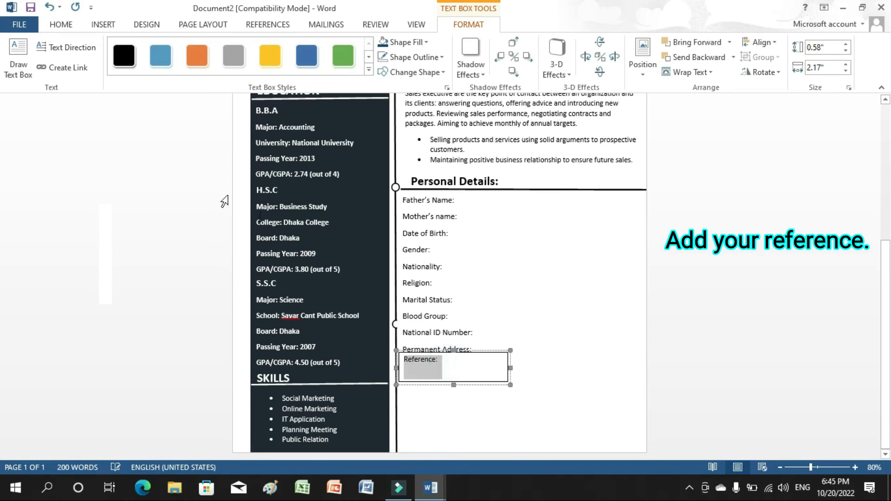
left_click(60, 24)
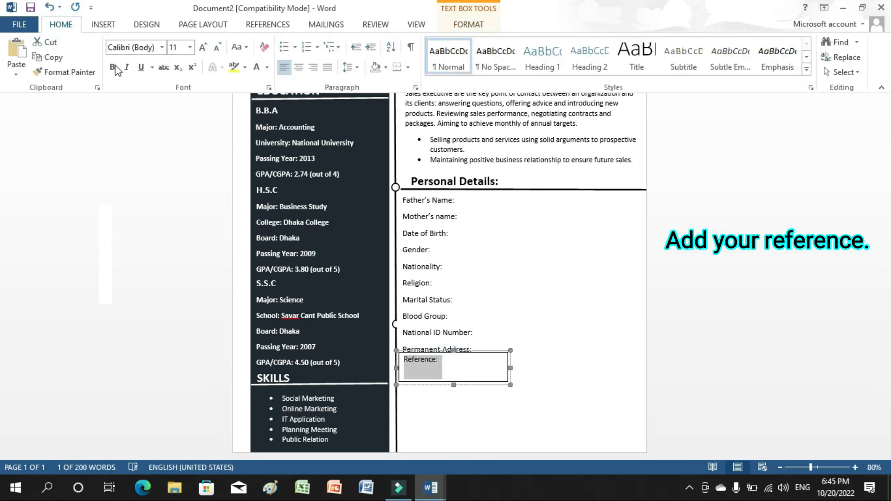
left_click(190, 47)
left_click(175, 153)
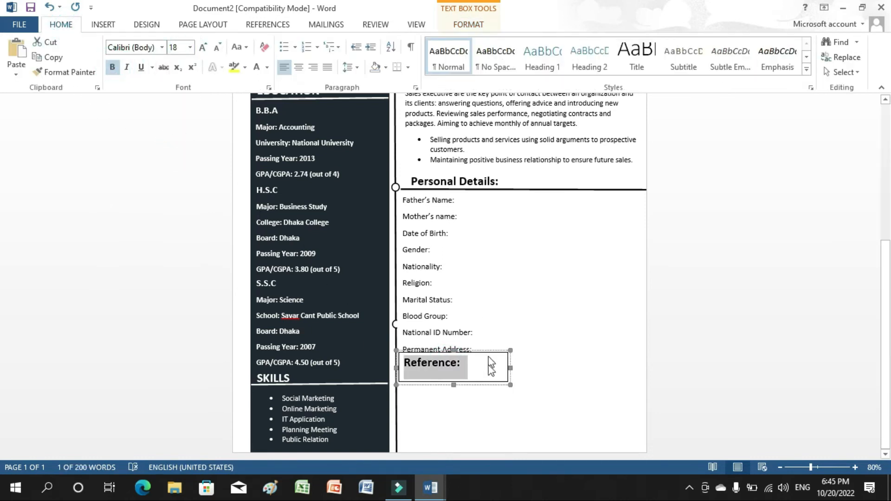
left_click(487, 381)
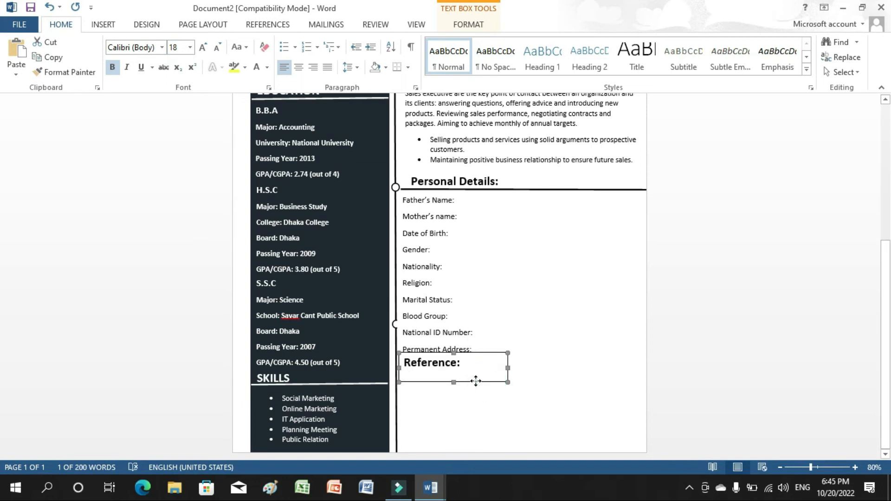
double_click(475, 381)
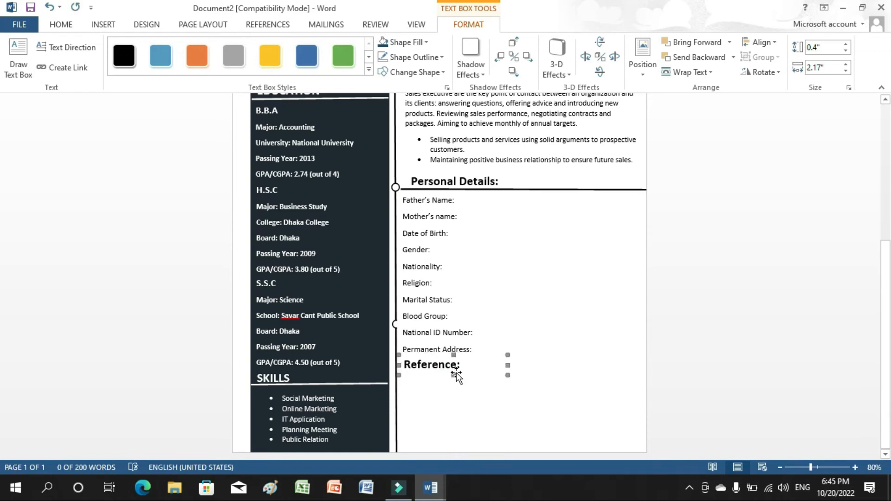
left_click(600, 382)
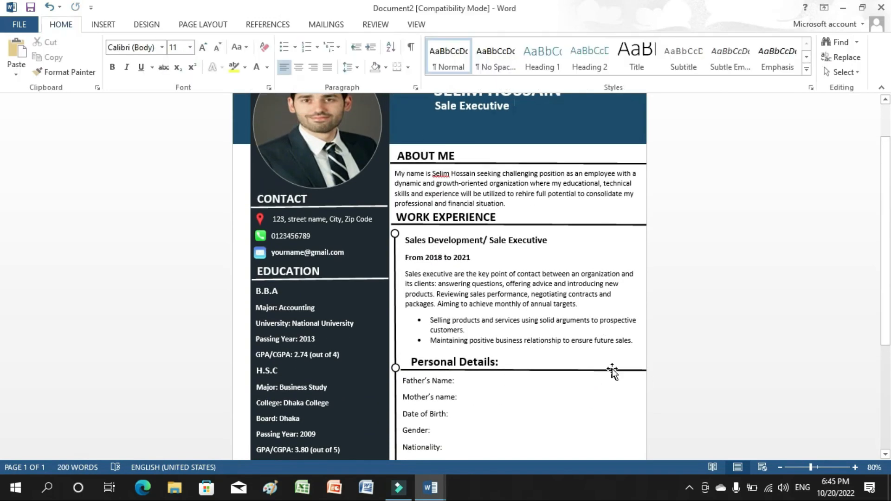
Copy the Personal Details divider line and position the copy under the Reference heading.
left_click(613, 371)
left_click(583, 190)
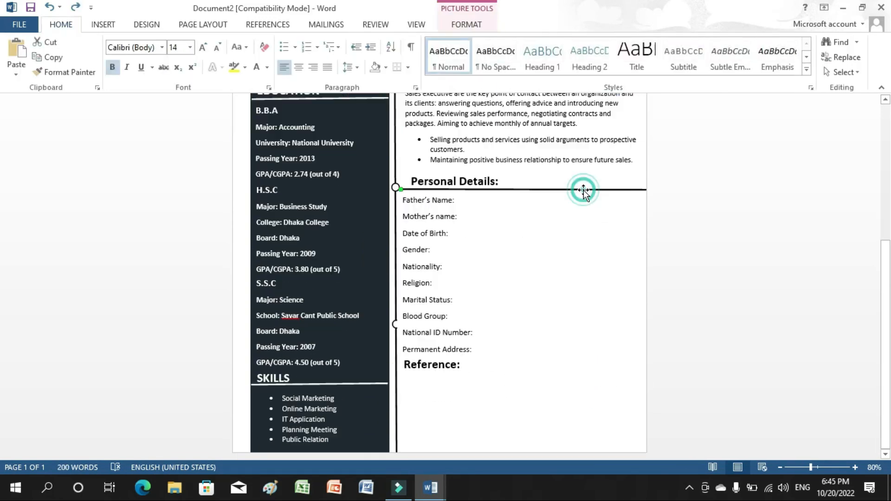
right_click(584, 190)
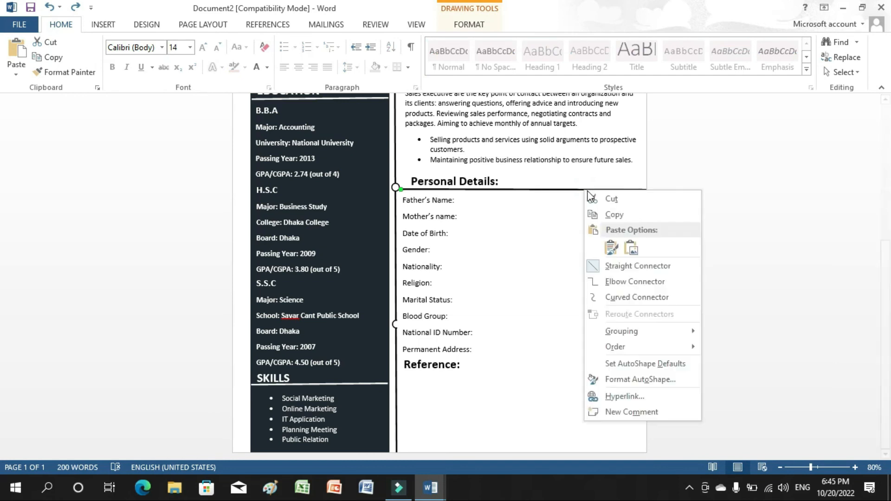
left_click(606, 215)
left_click(434, 399)
right_click(431, 397)
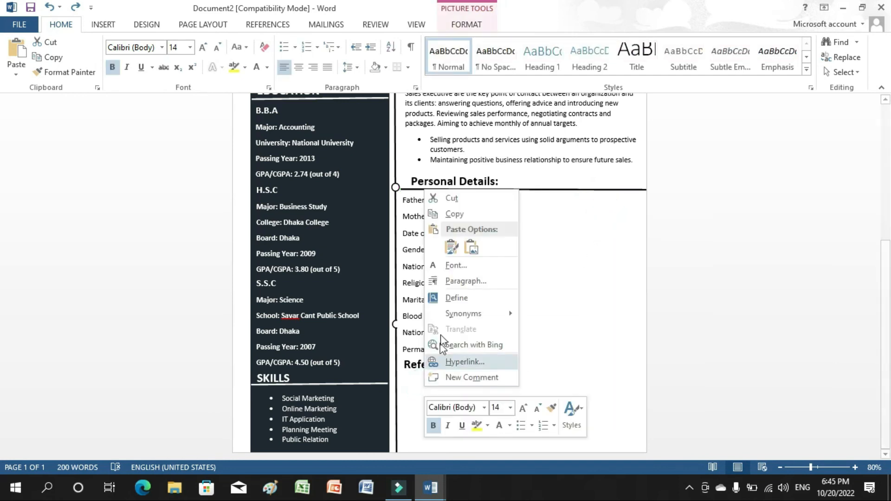
left_click(454, 249)
left_click_drag(528, 200, 515, 372)
left_click(675, 379)
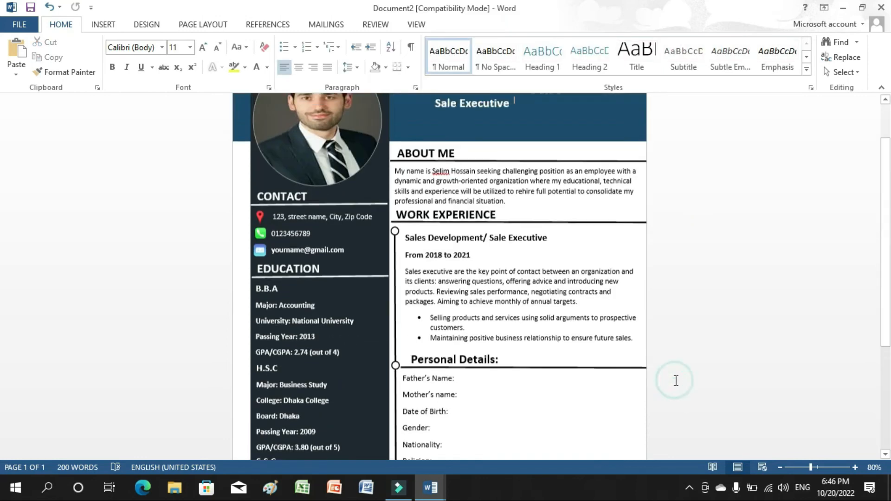
left_click_drag(888, 309, 882, 433)
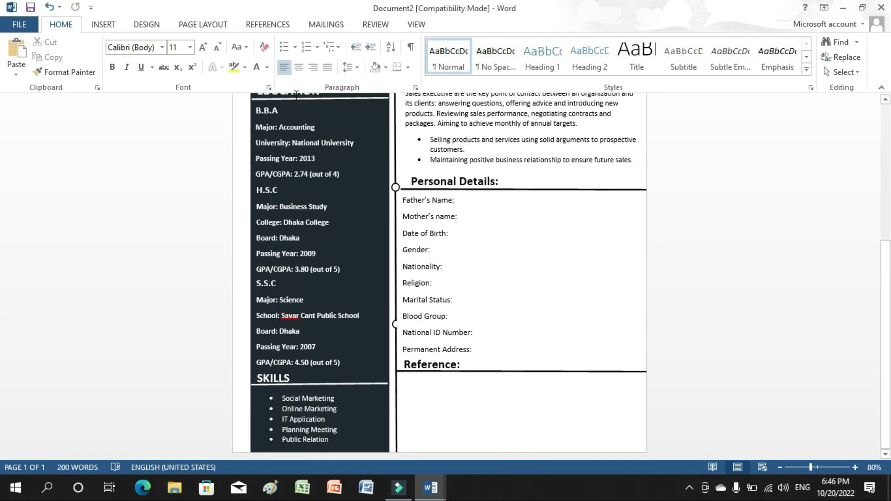
Draw a new text box below the Reference heading.
left_click(116, 27)
left_click(608, 63)
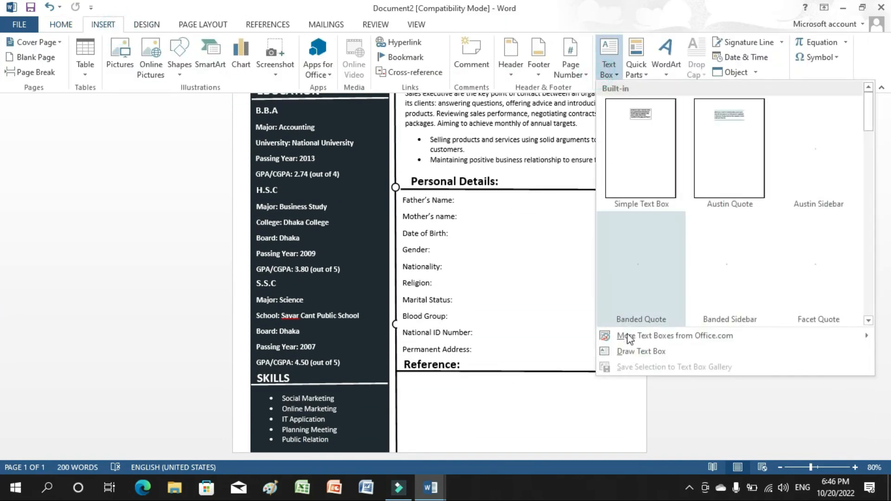
left_click(632, 353)
left_click_drag(401, 375, 471, 448)
Paste the Education document's reference block into it, enlarge it to show Phone, and remove its border.
mouse_move(431, 487)
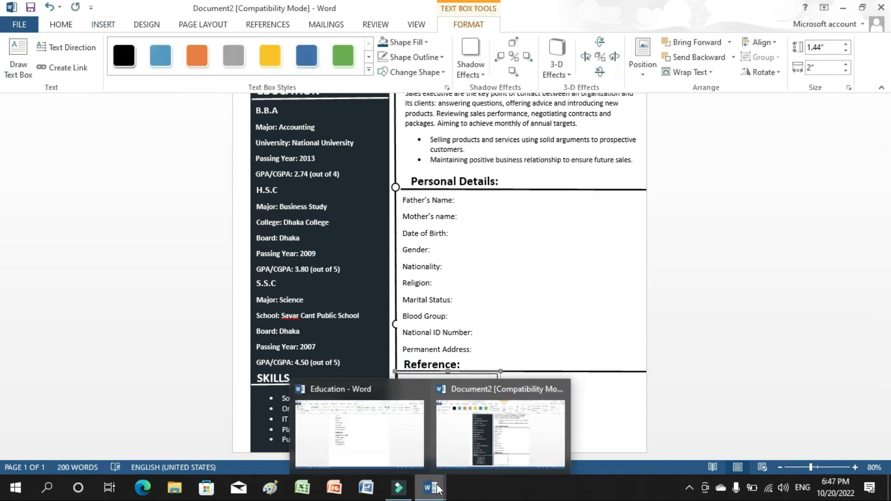
left_click(404, 446)
left_click_drag(299, 324, 339, 308)
left_click(272, 241)
right_click(305, 259)
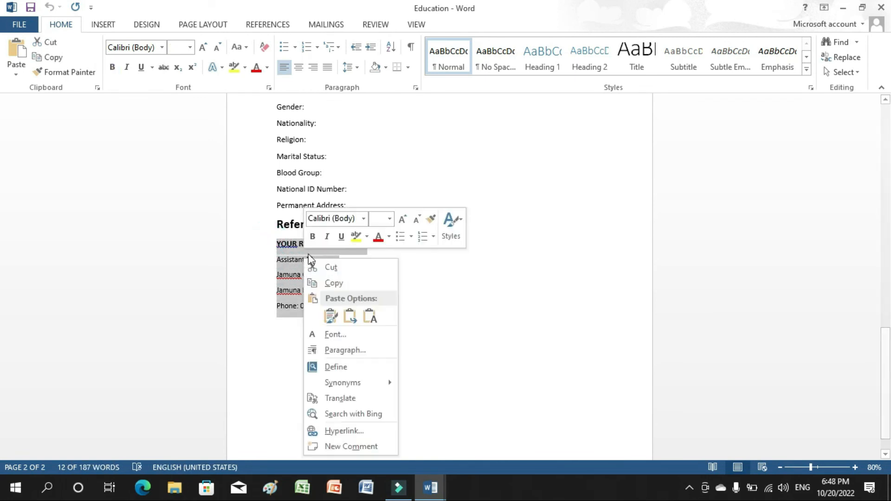
left_click(330, 284)
mouse_move(431, 488)
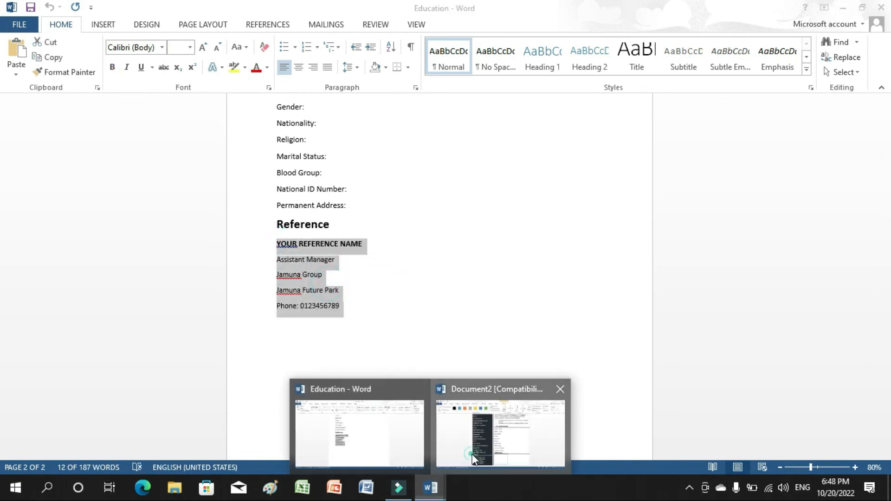
left_click(472, 454)
key("ctrl+v")
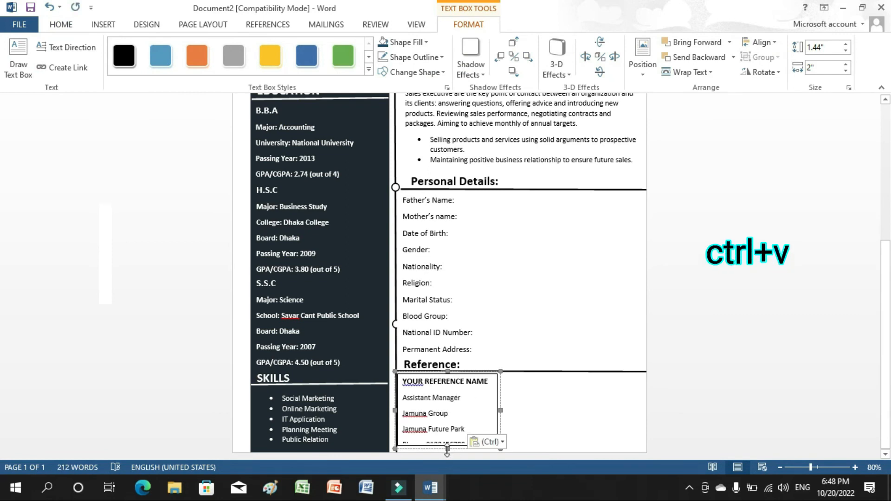
left_click_drag(447, 453, 448, 452)
left_click(391, 58)
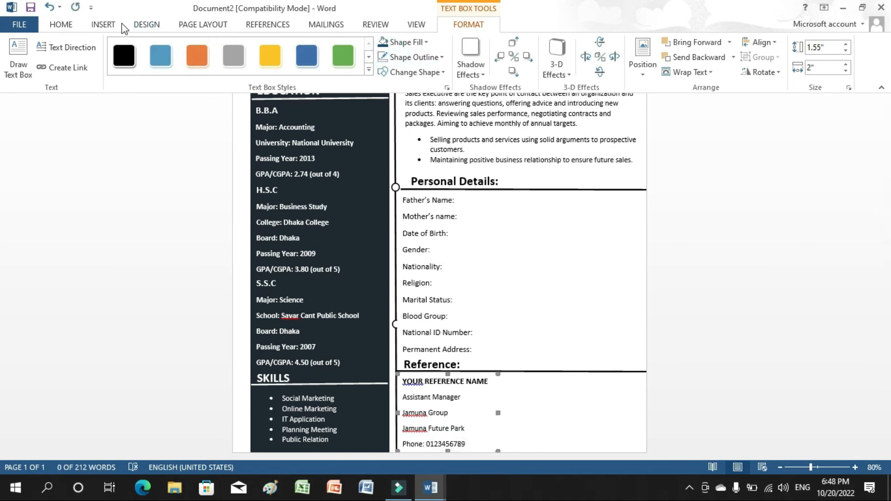
Draw a second text box beside the first reference, paste the reference block, resize it, and remove its outline.
left_click(114, 26)
left_click(609, 67)
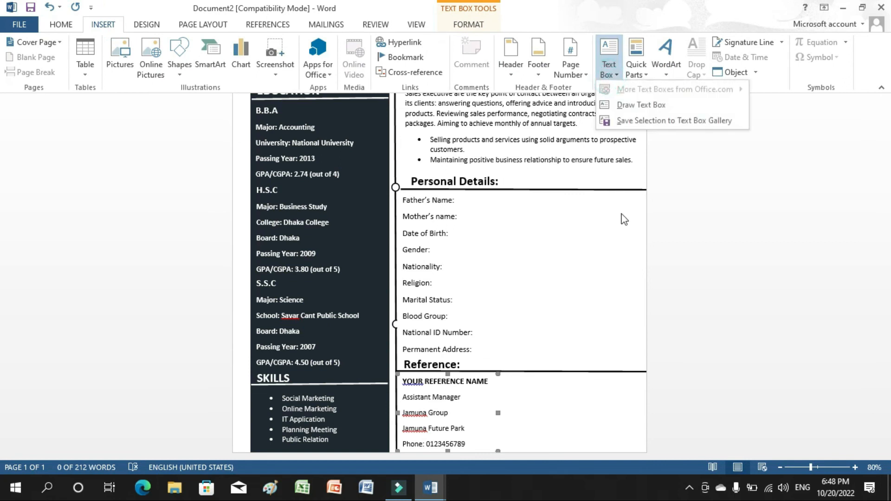
left_click(630, 105)
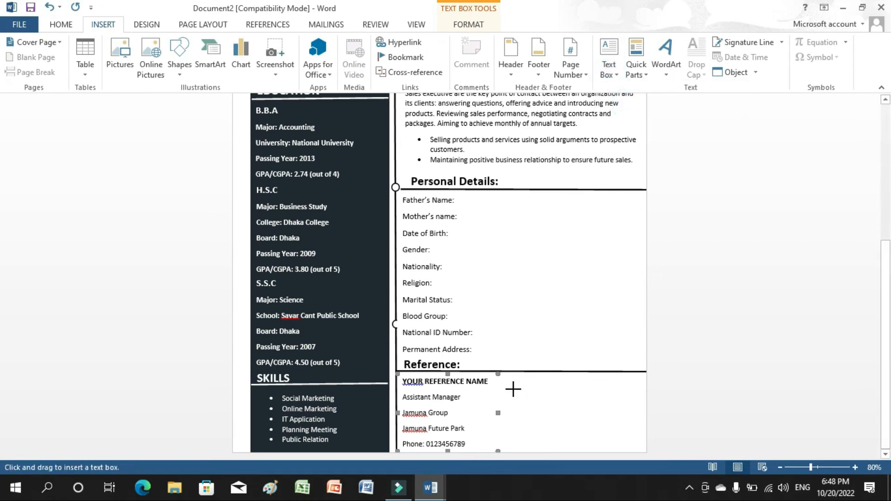
left_click_drag(508, 375, 626, 451)
key("ctrl+v")
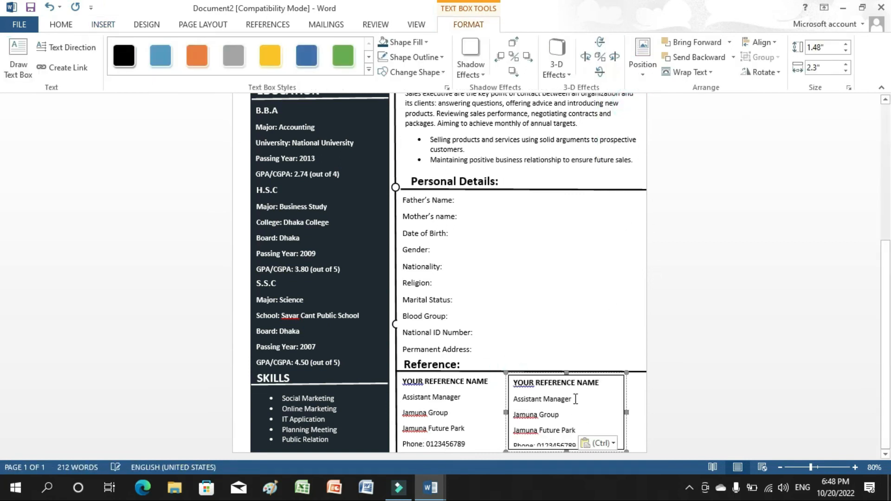
left_click_drag(574, 458, 566, 452)
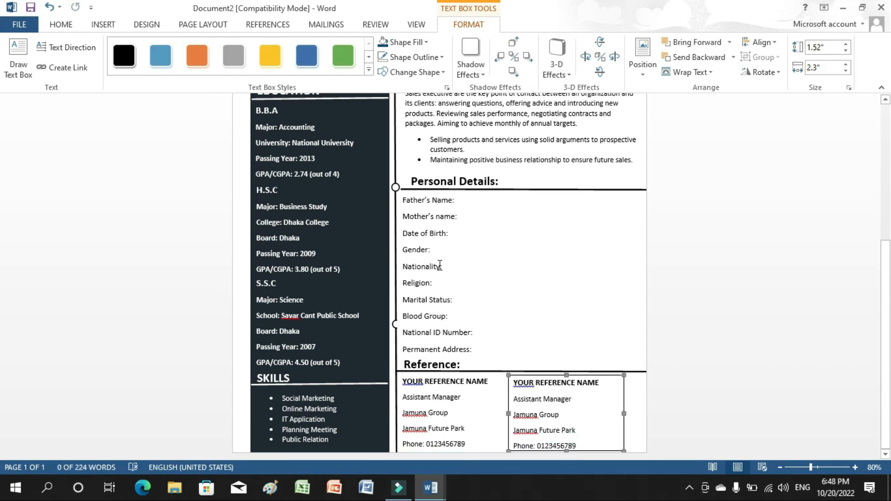
left_click(383, 59)
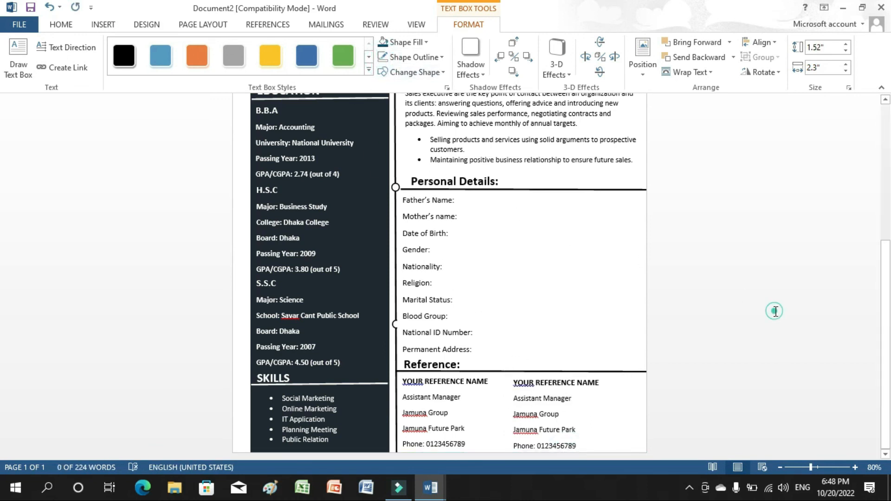
scroll(784, 309, "up", 8)
scroll(877, 338, "up", 1)
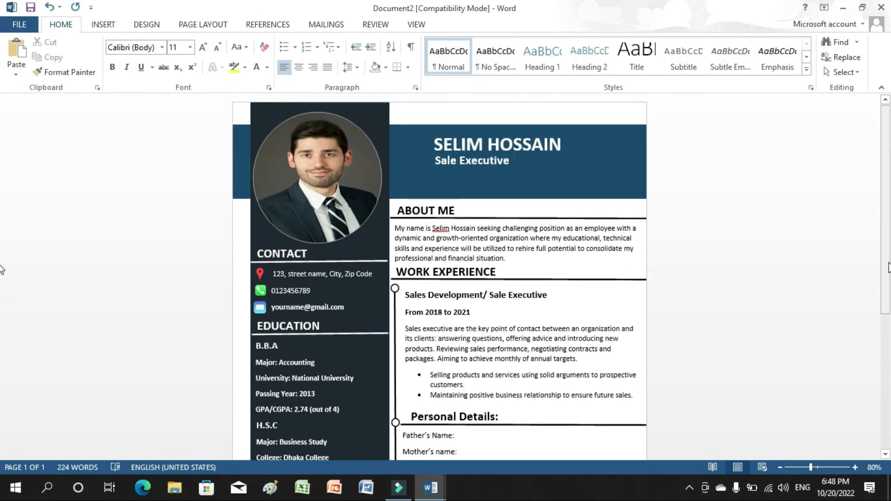
left_click_drag(888, 264, 828, 256)
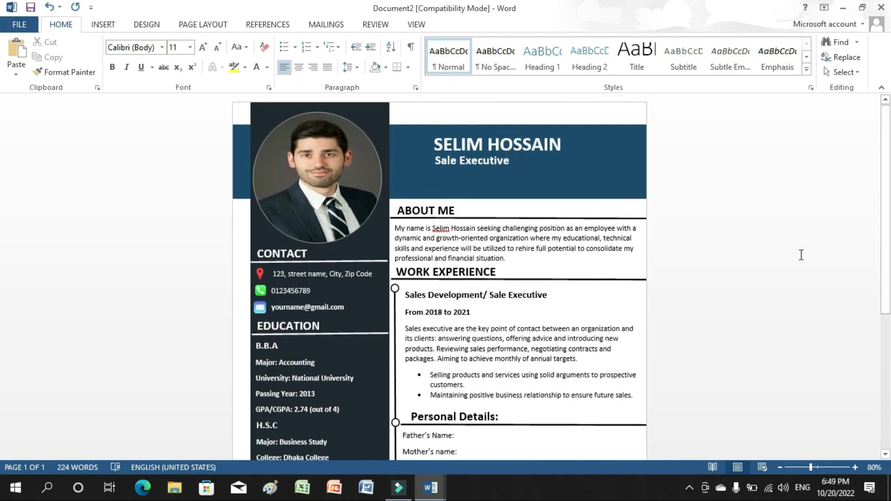